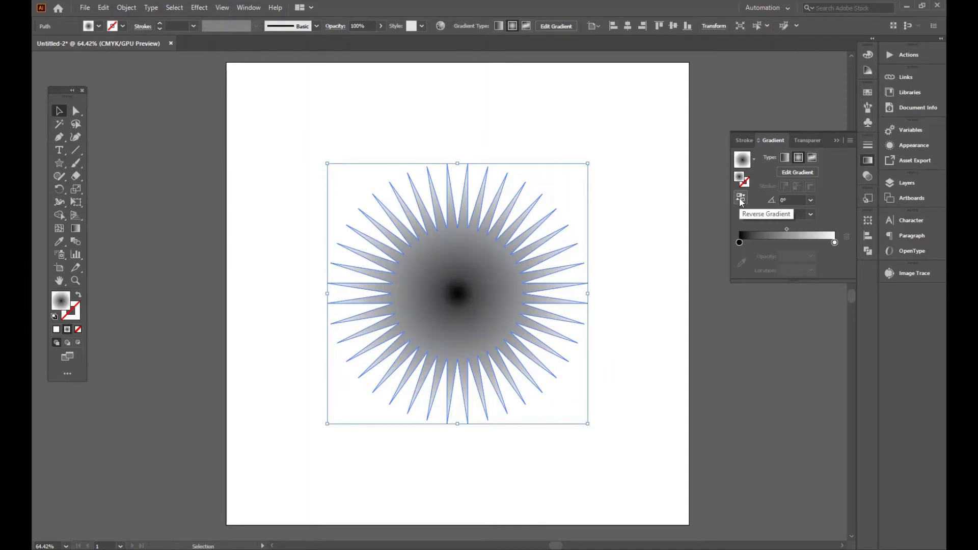
# Recolour the starburst's radial gradient with a dark green centre stop and move the gradient midpoint to about 79%.
pyautogui.doubleClick(740, 243)
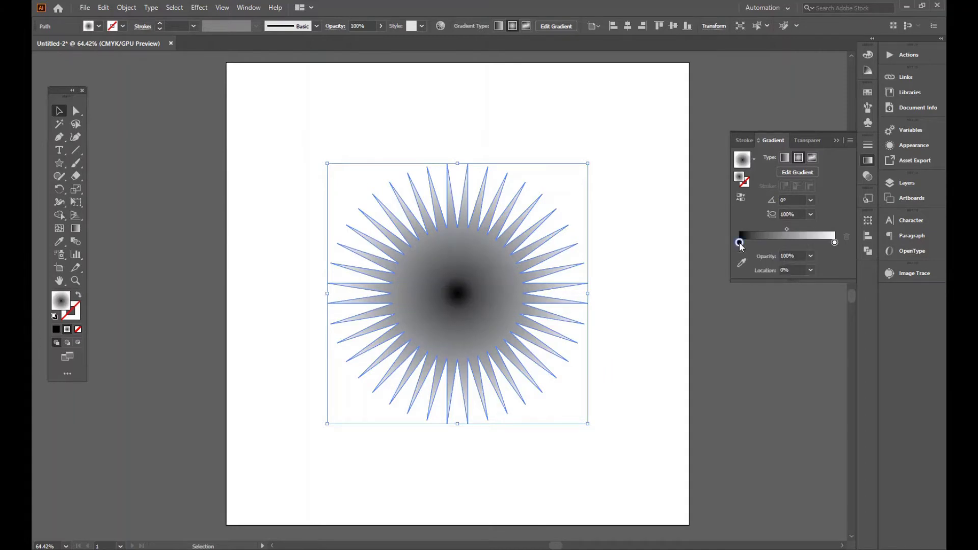
pyautogui.click(725, 284)
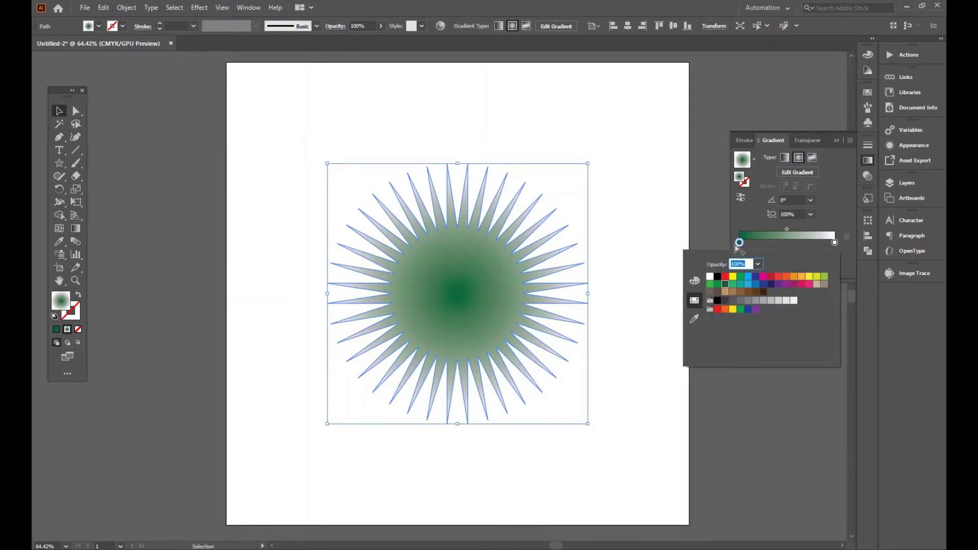
pyautogui.press('Return')
pyautogui.moveTo(787, 229); pyautogui.dragTo(817, 241)
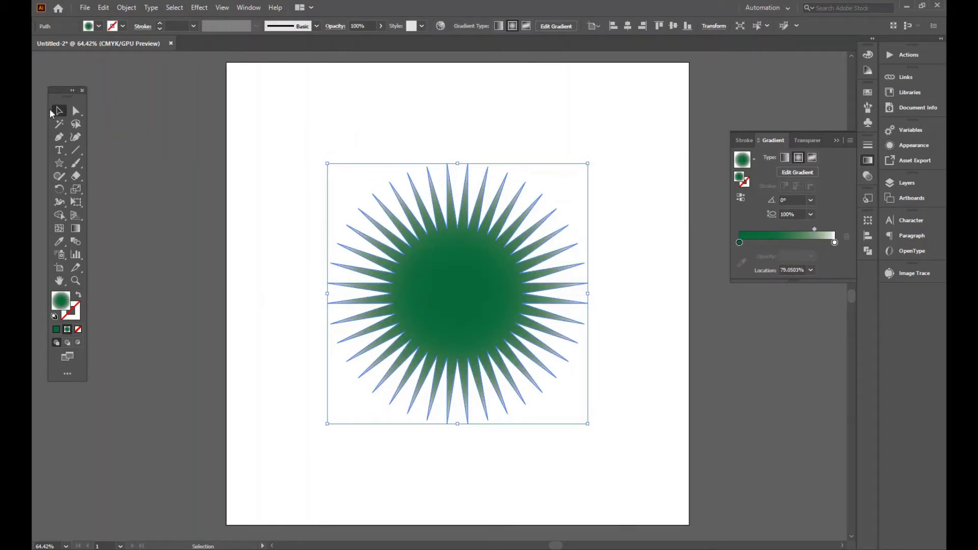
pyautogui.click(838, 139)
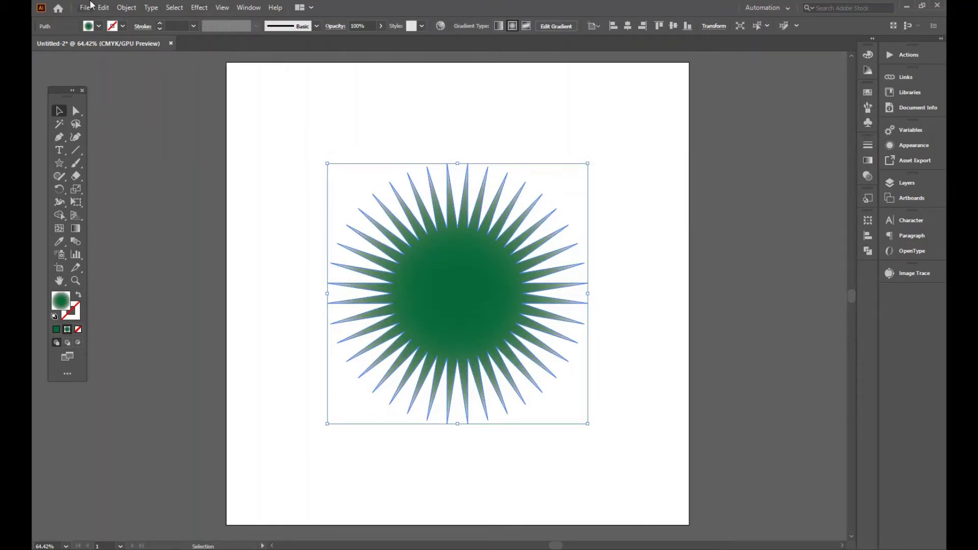
# Apply a Round Corners effect with a 42 px radius to the starburst.
pyautogui.click(126, 7)
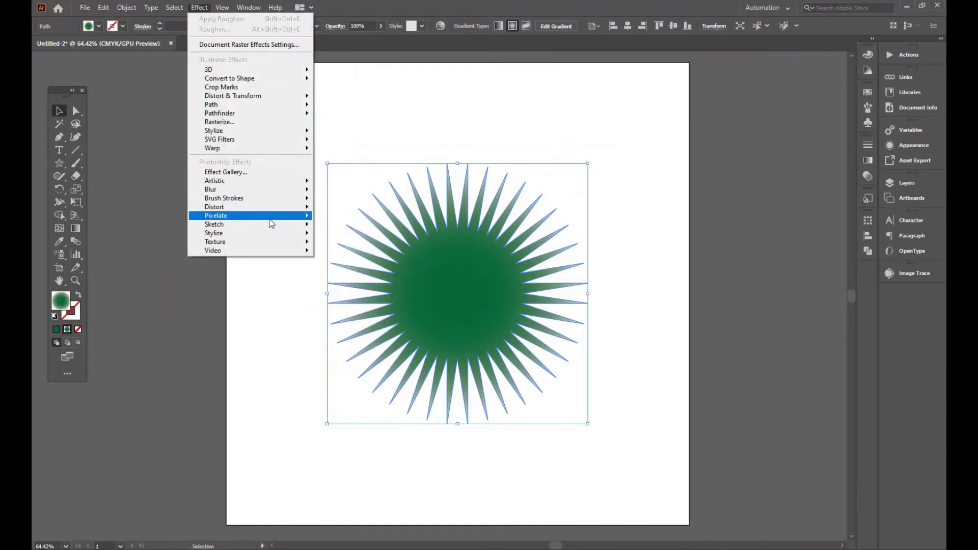
pyautogui.moveTo(300, 131)
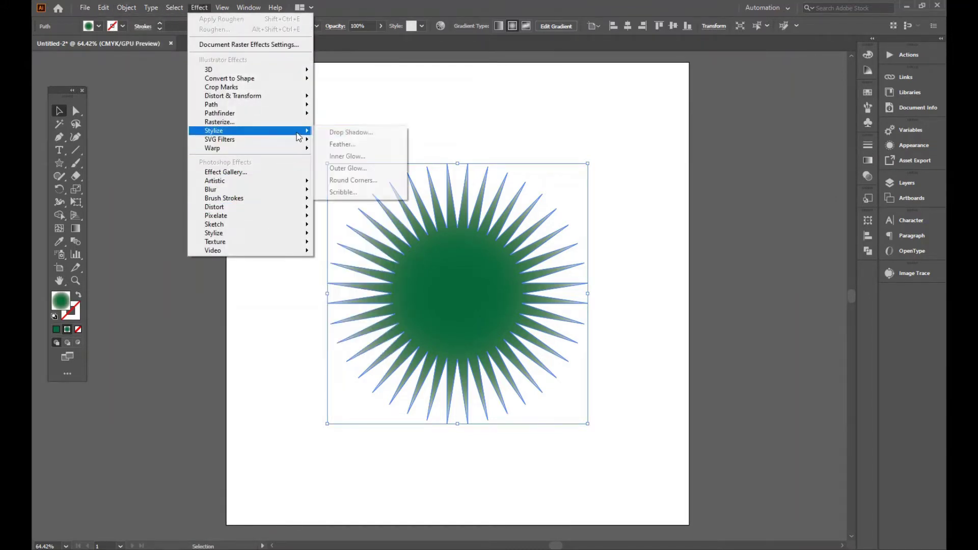
pyautogui.click(354, 181)
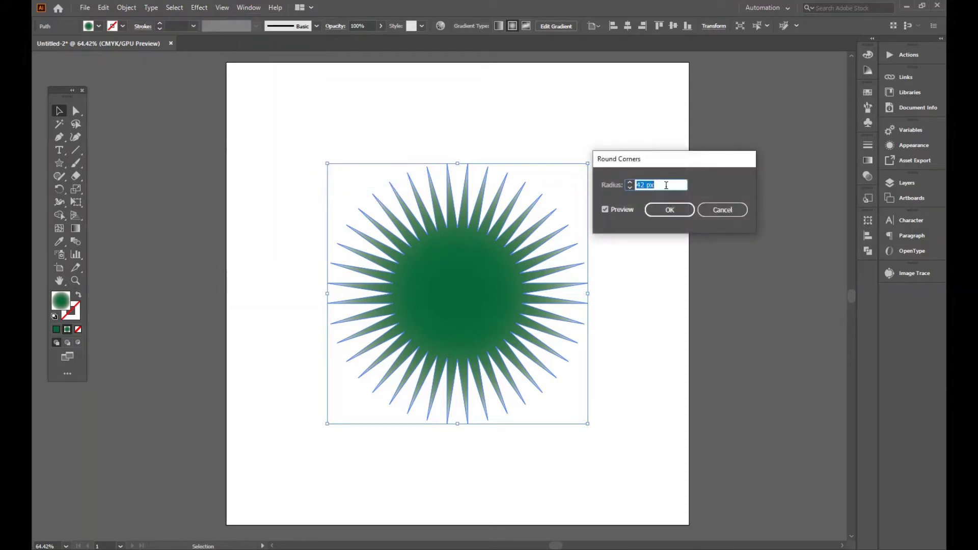
pyautogui.click(670, 209)
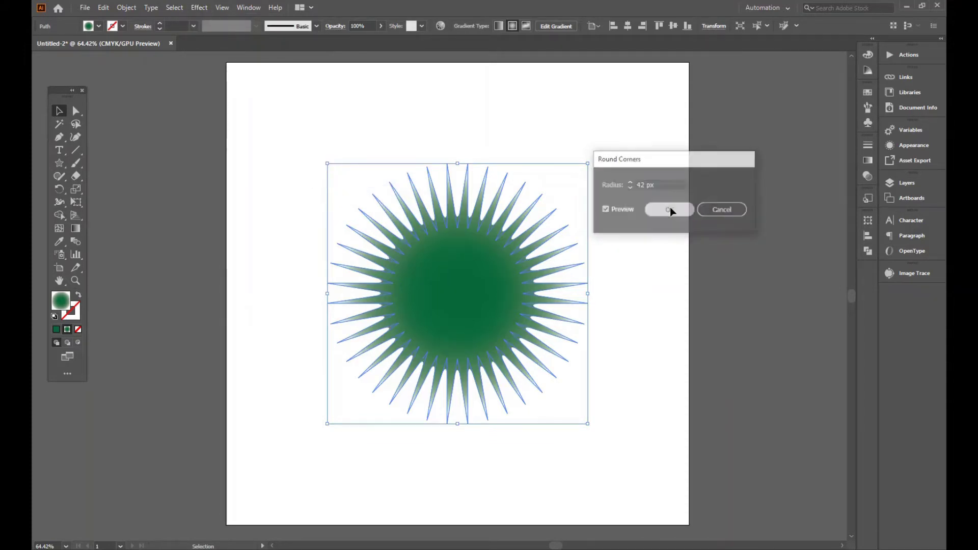
# Paste a copy of the starburst in front and shrink it to a tiny star at the same centre.
pyautogui.click(127, 7)
pyautogui.moveTo(104, 8)
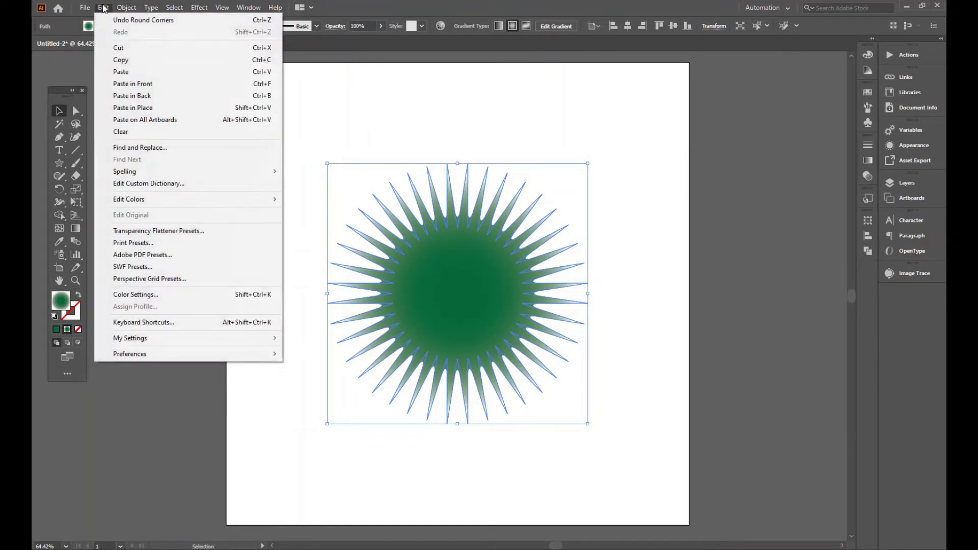
pyautogui.click(130, 60)
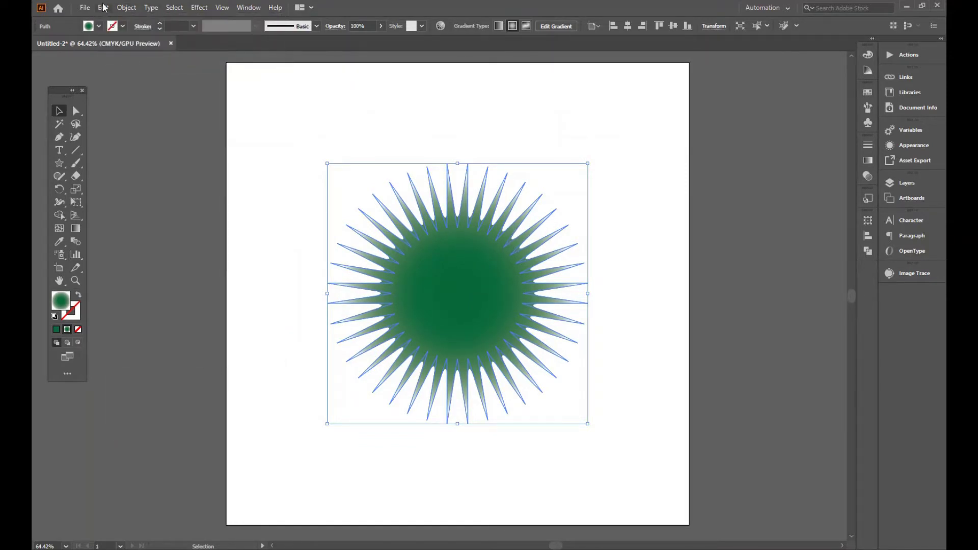
pyautogui.click(104, 8)
pyautogui.click(150, 84)
pyautogui.moveTo(588, 164); pyautogui.dragTo(542, 278)
pyautogui.click(598, 202)
# Select both the large and tiny starbursts and set the blend spacing to 160 specified steps.
pyautogui.moveTo(360, 130); pyautogui.dragTo(637, 439)
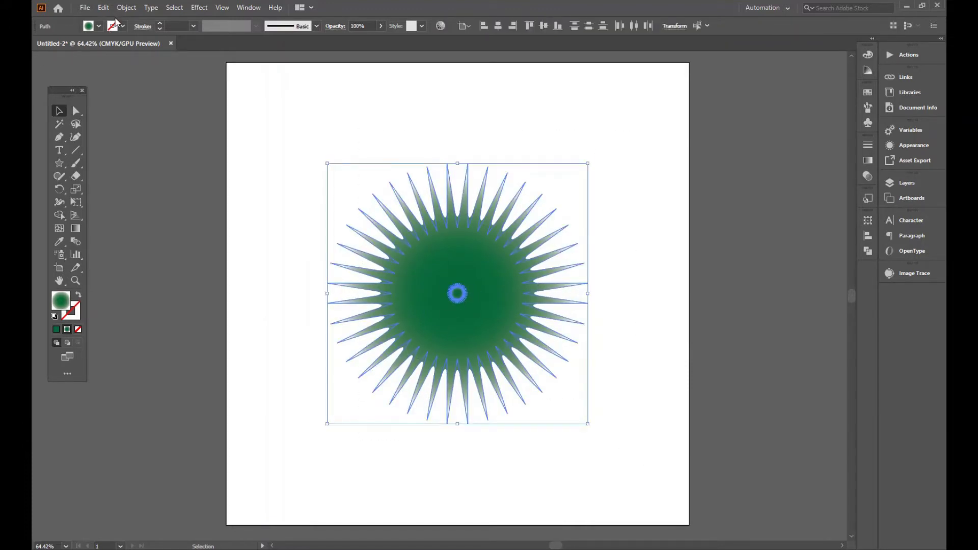
pyautogui.click(125, 8)
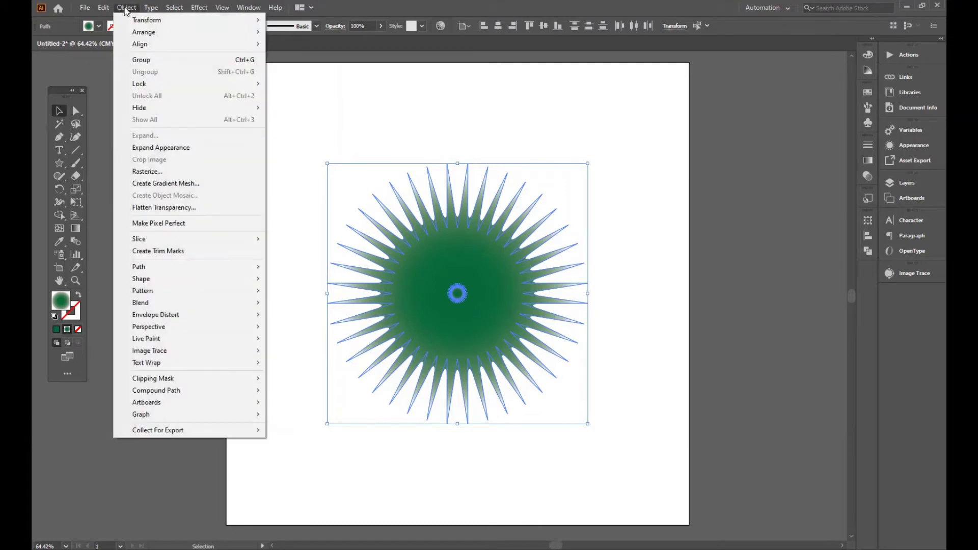
pyautogui.moveTo(251, 305)
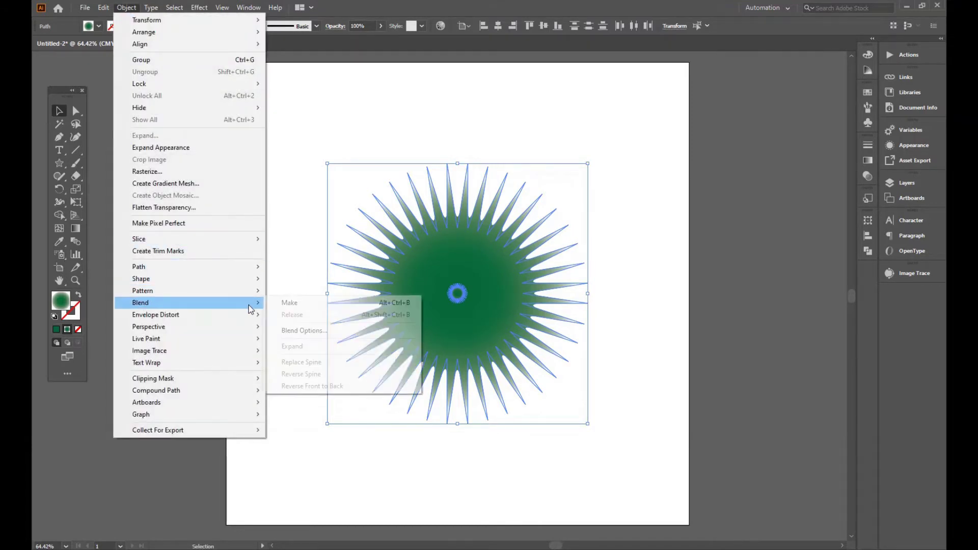
pyautogui.click(305, 331)
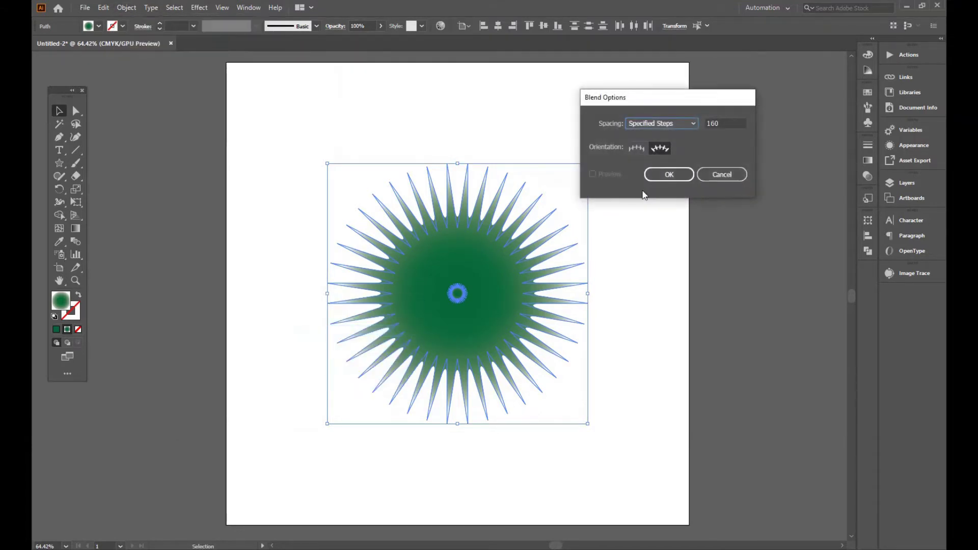
pyautogui.click(684, 123)
pyautogui.click(662, 147)
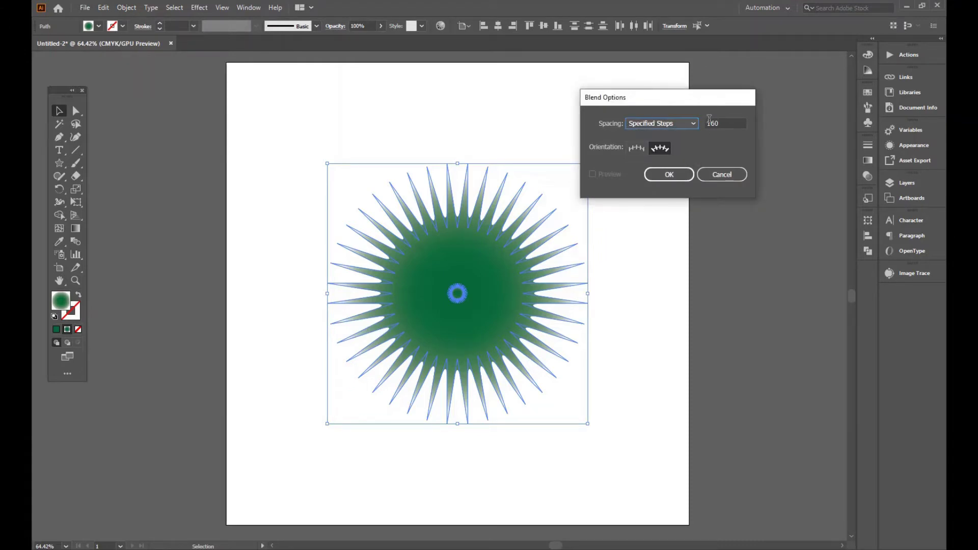
pyautogui.click(736, 123)
pyautogui.click(708, 123)
pyautogui.doubleClick(708, 123)
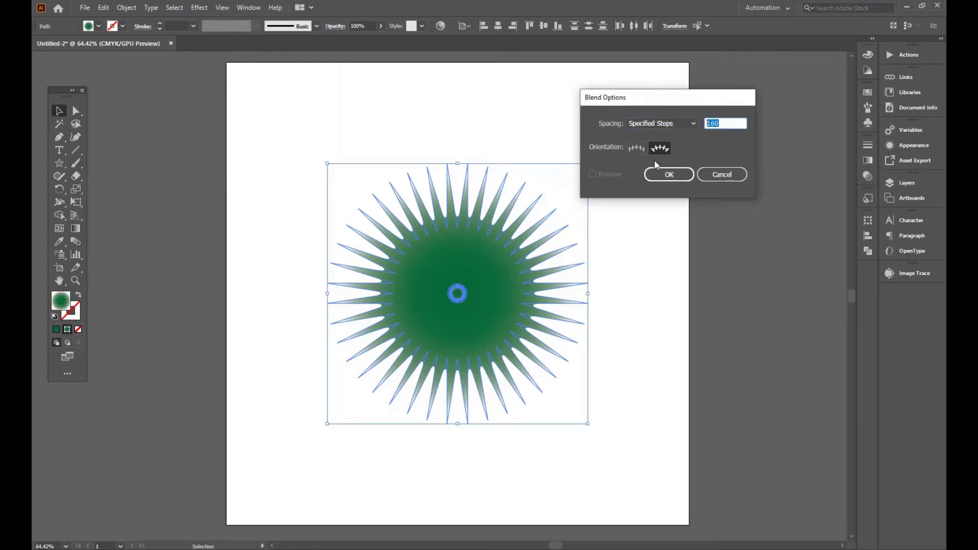
pyautogui.click(667, 174)
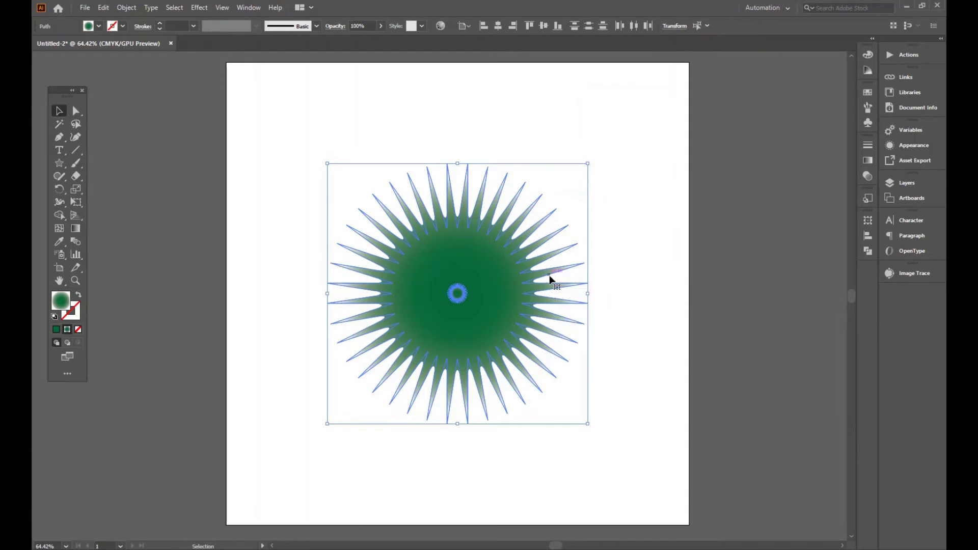
# Make a blend between the large starburst and the tiny centre star.
pyautogui.click(118, 7)
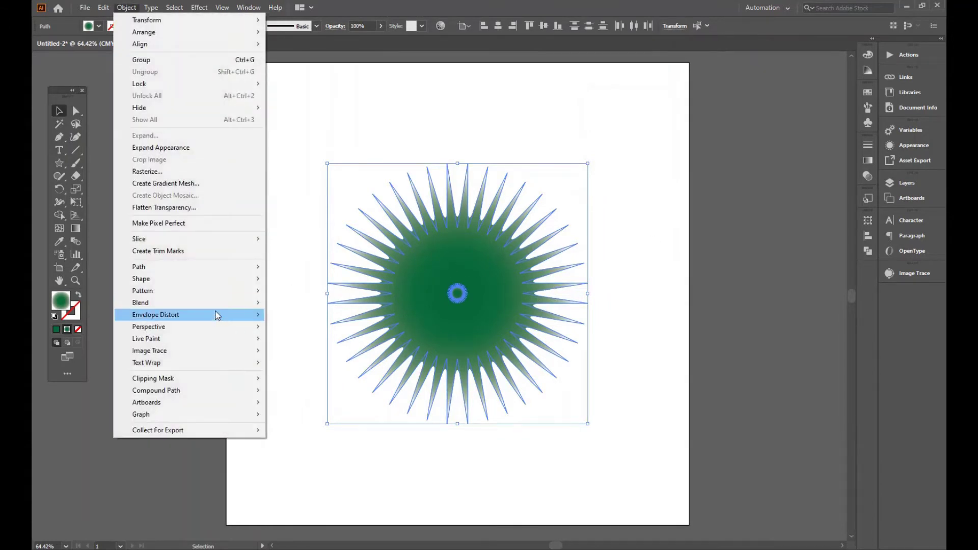
pyautogui.moveTo(218, 304)
pyautogui.click(304, 306)
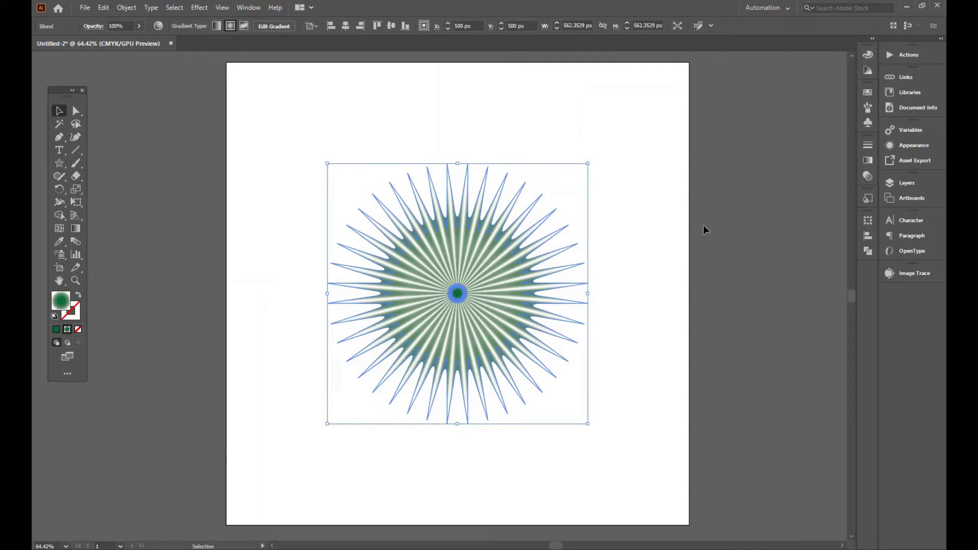
# Apply a Pucker & Bloat distortion to the whole starburst blend.
pyautogui.click(683, 232)
pyautogui.moveTo(326, 131); pyautogui.dragTo(668, 403)
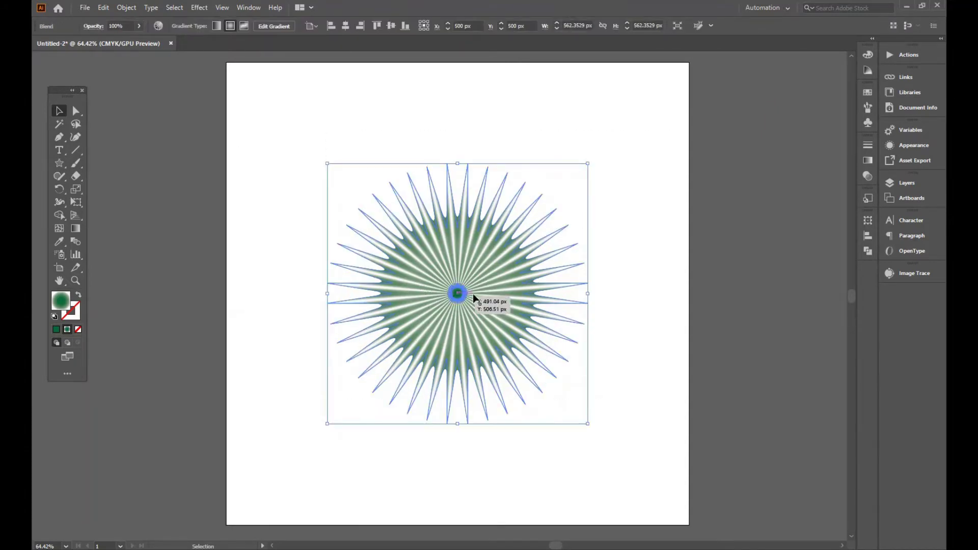
pyautogui.click(199, 8)
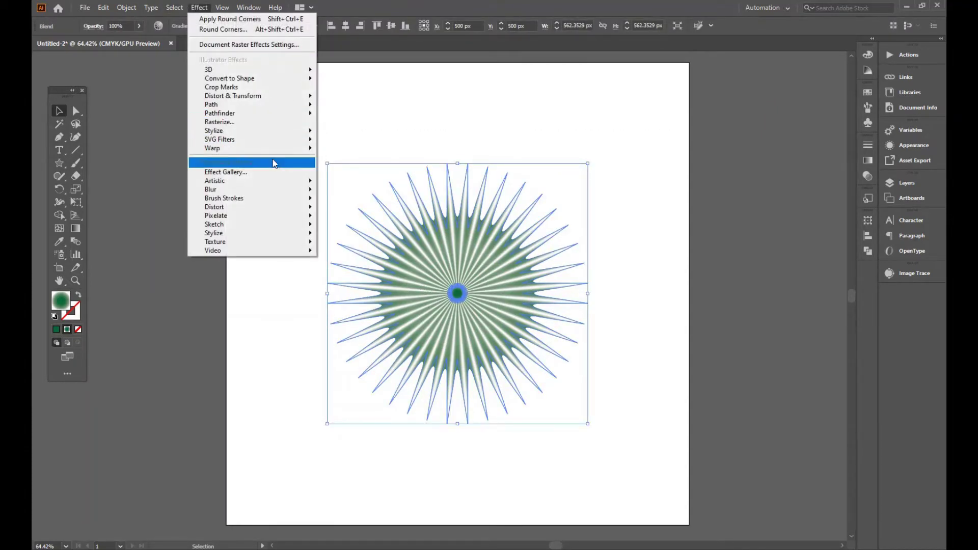
pyautogui.moveTo(306, 99)
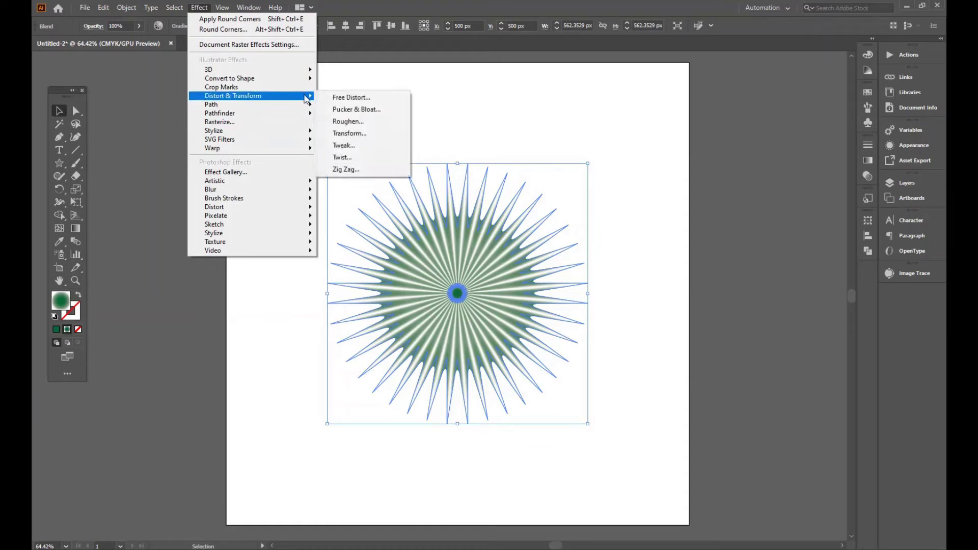
pyautogui.click(356, 110)
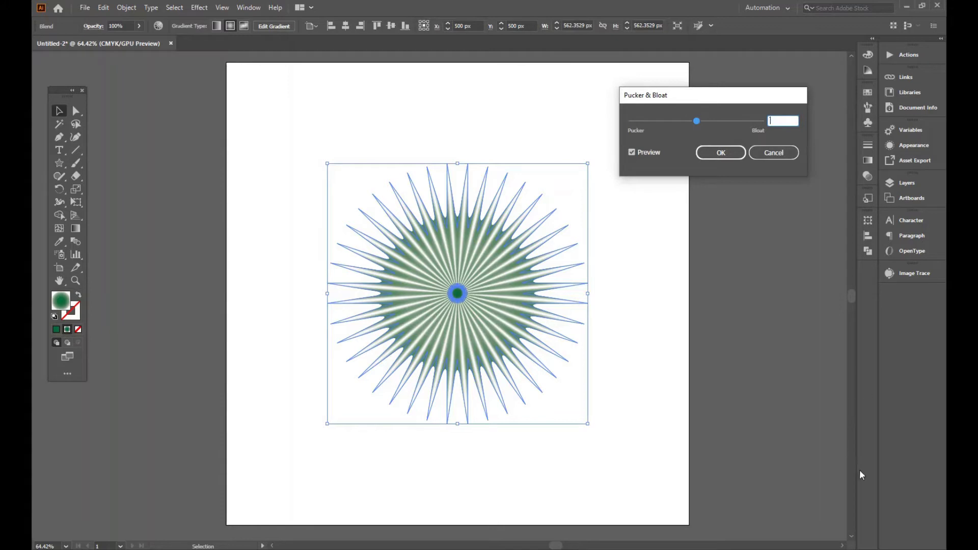
pyautogui.press('super+space')
pyautogui.click(727, 153)
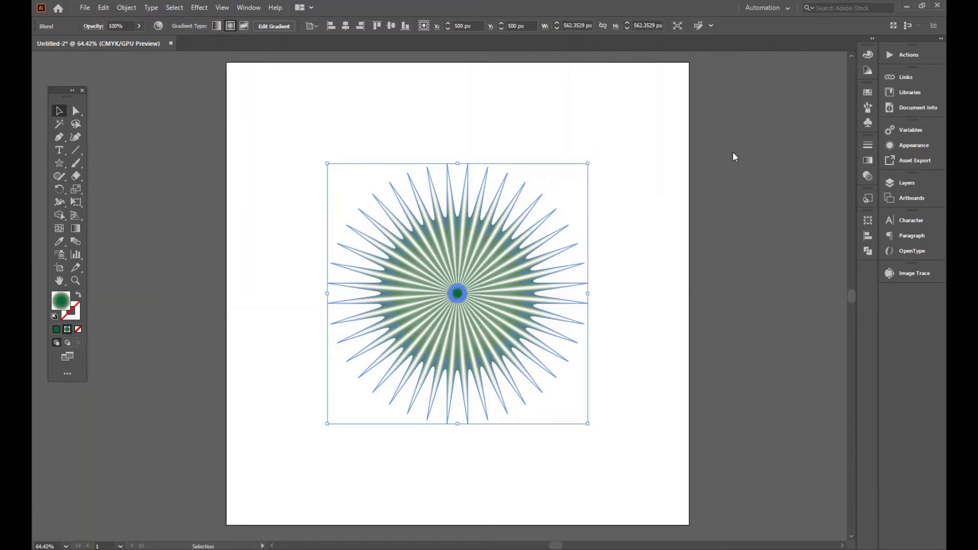
# Apply a Roughen effect to the blend with 10% relative size, detail 0 per inch and smooth points.
pyautogui.click(199, 8)
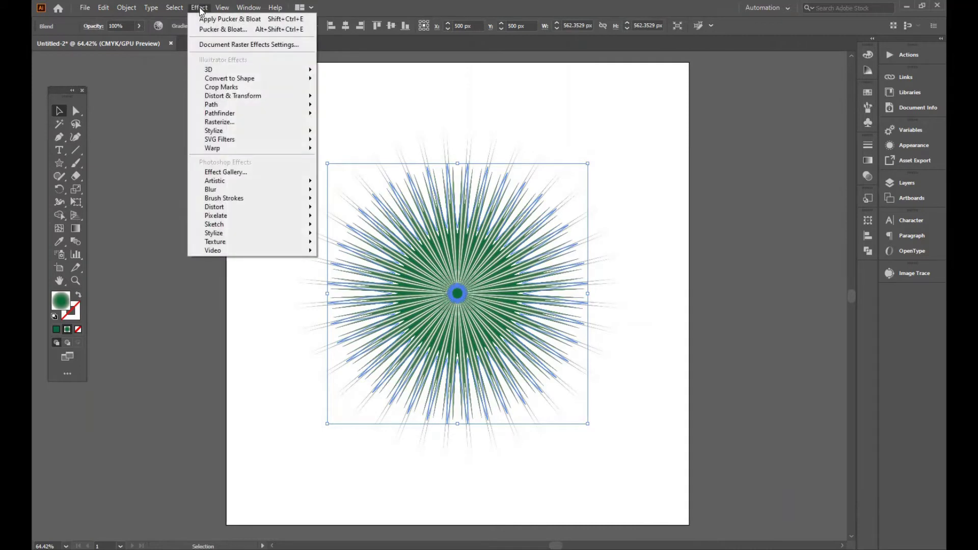
pyautogui.moveTo(262, 100)
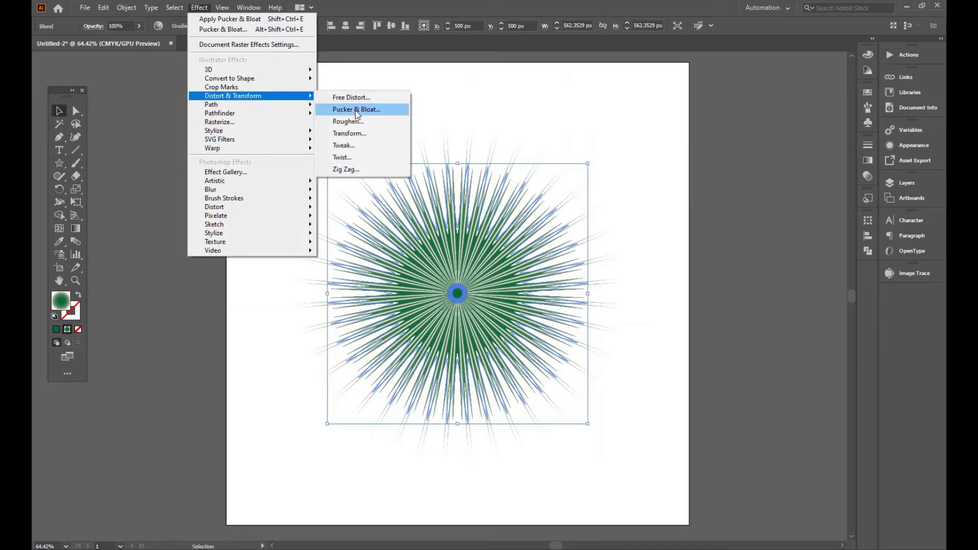
pyautogui.click(348, 121)
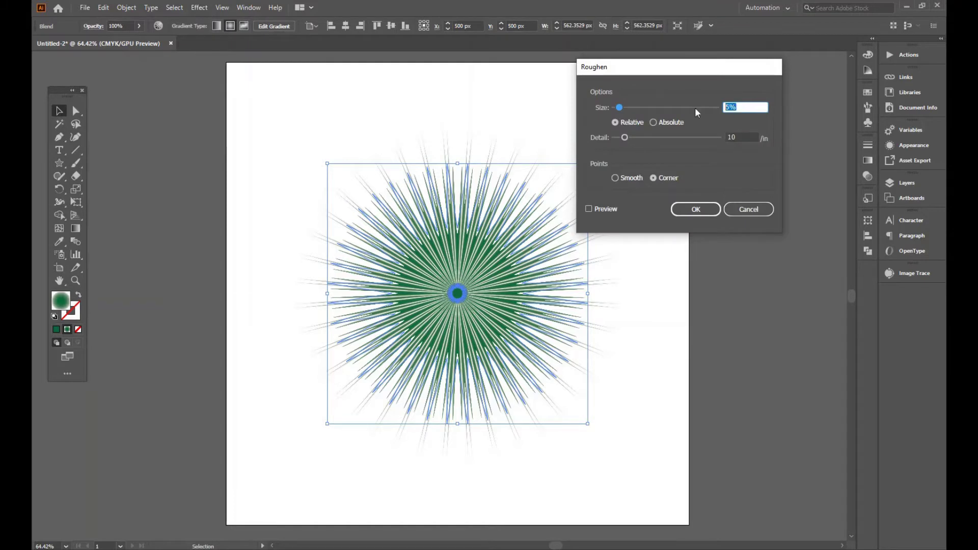
pyautogui.write('10')
pyautogui.press('Tab')
pyautogui.write('0')
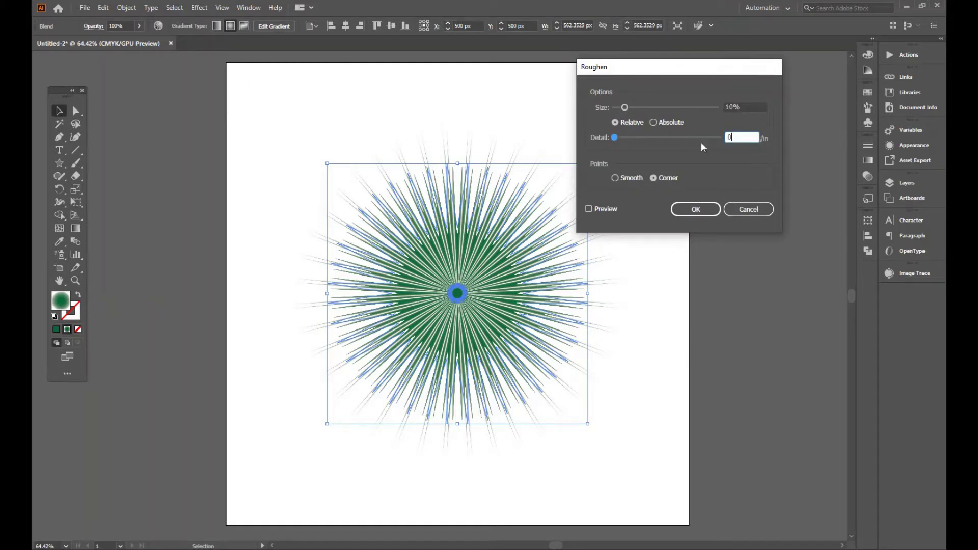
pyautogui.click(628, 177)
pyautogui.click(695, 209)
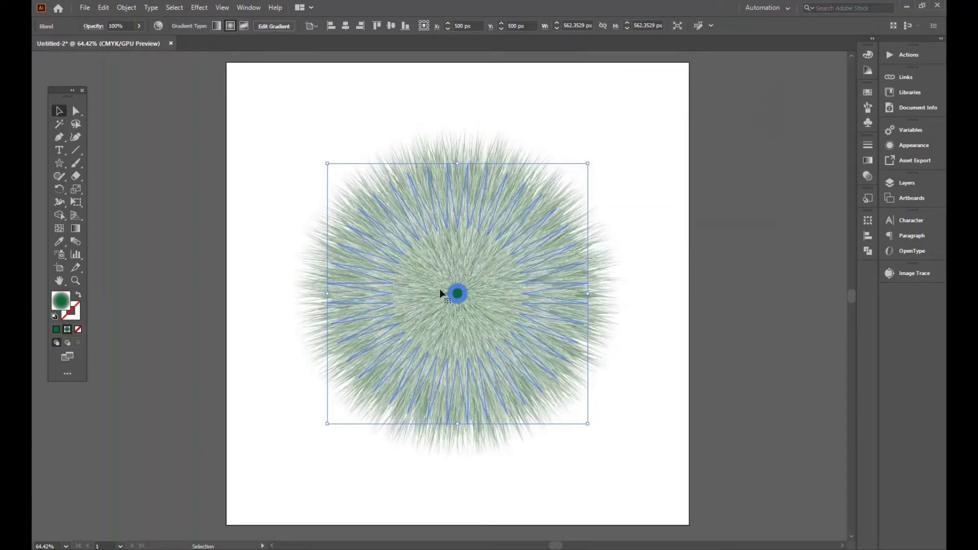
# Isolate the fur blend and move its tiny centre star upward to shift the fur's origin above the middle.
pyautogui.click(644, 221)
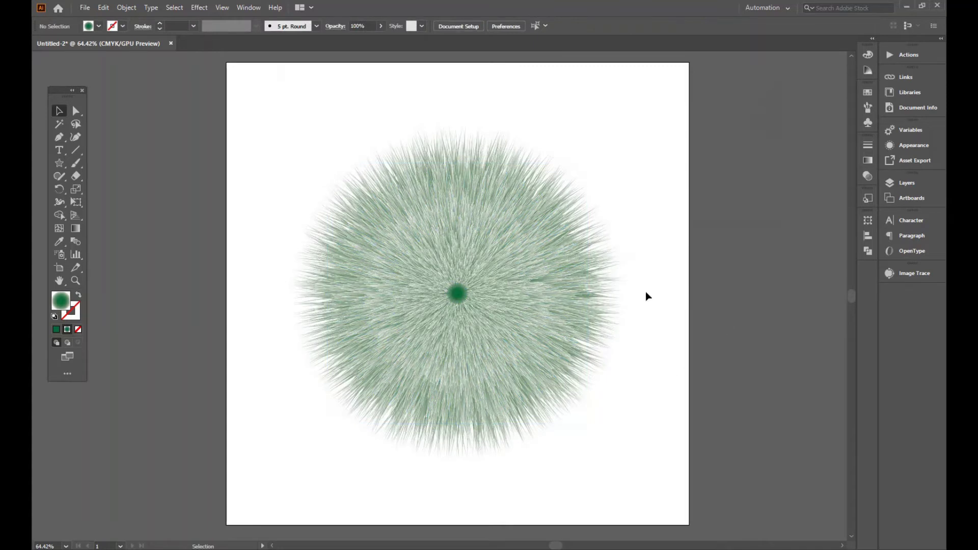
pyautogui.click(511, 289)
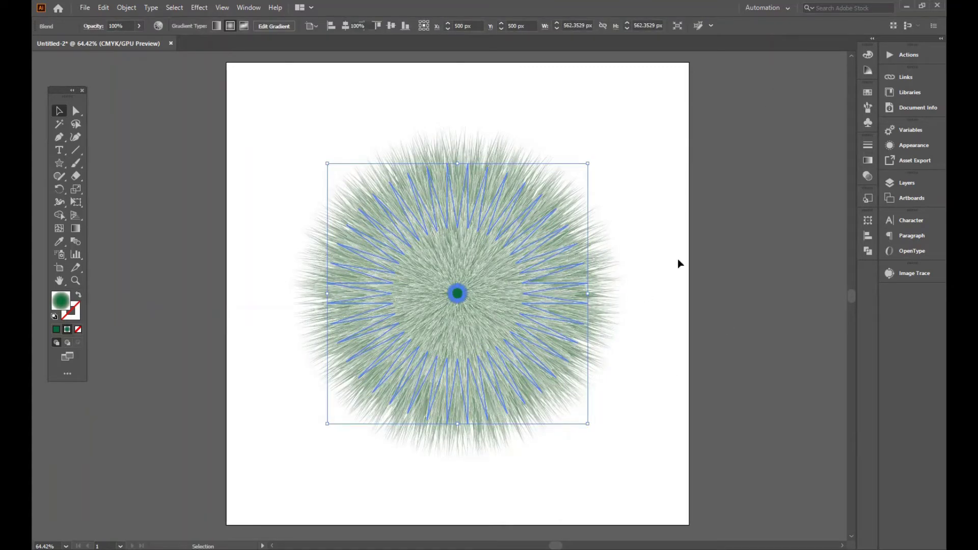
pyautogui.doubleClick(462, 299)
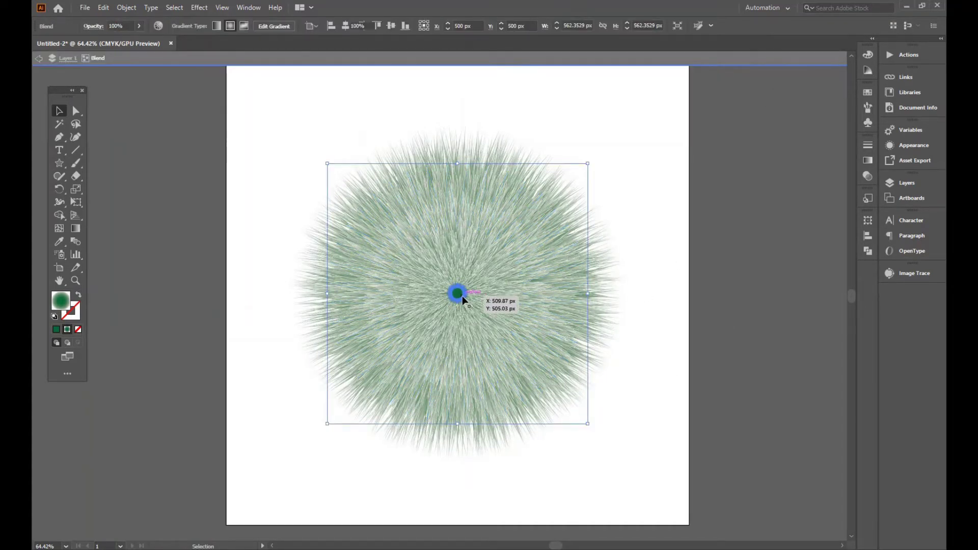
pyautogui.moveTo(456, 291); pyautogui.dragTo(465, 231)
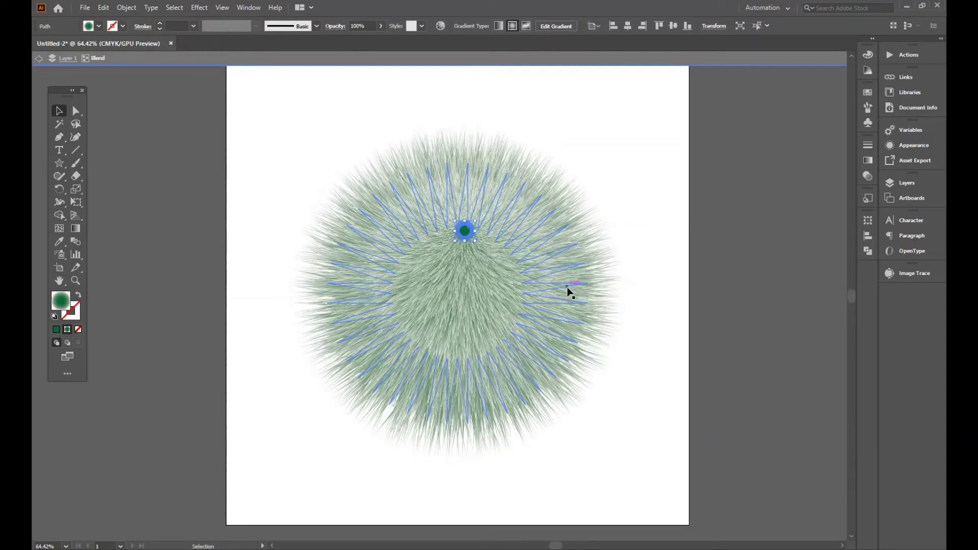
pyautogui.doubleClick(688, 236)
# Move the green gradient stop of the fur blend to a location of about 60%.
pyautogui.click(531, 291)
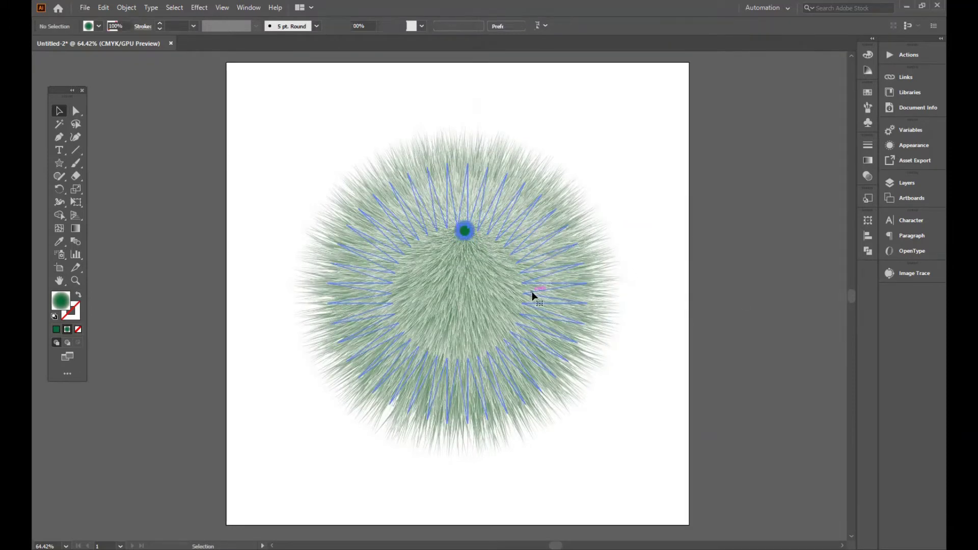
pyautogui.click(868, 161)
pyautogui.moveTo(741, 243); pyautogui.dragTo(799, 244)
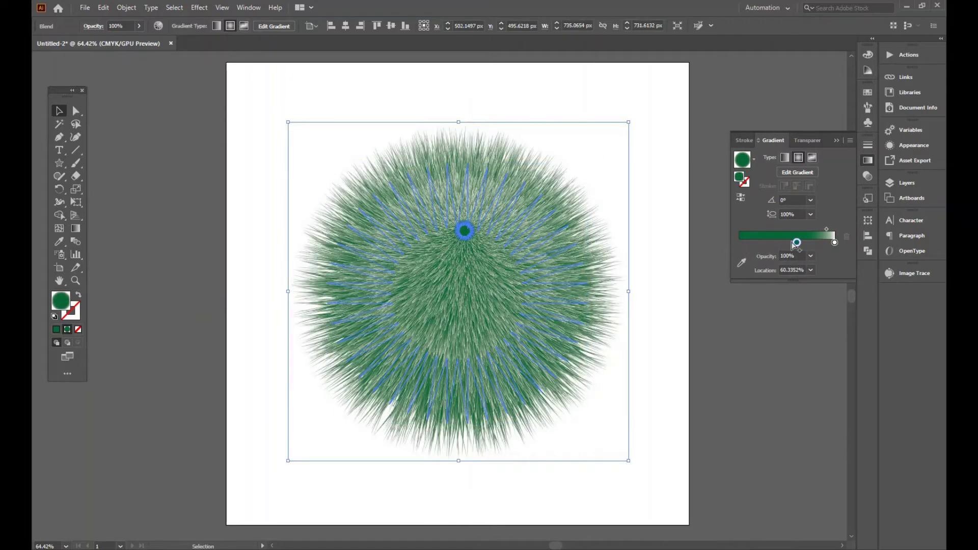
# Shift the fur's green gradient stop to about 63% and move the fur ball off the artboard to its left.
pyautogui.moveTo(798, 245); pyautogui.dragTo(801, 245)
pyautogui.click(150, 196)
pyautogui.press('space')
pyautogui.moveTo(149, 196); pyautogui.dragTo(317, 207)
pyautogui.moveTo(614, 298); pyautogui.dragTo(268, 274)
pyautogui.moveTo(320, 191); pyautogui.dragTo(323, 191)
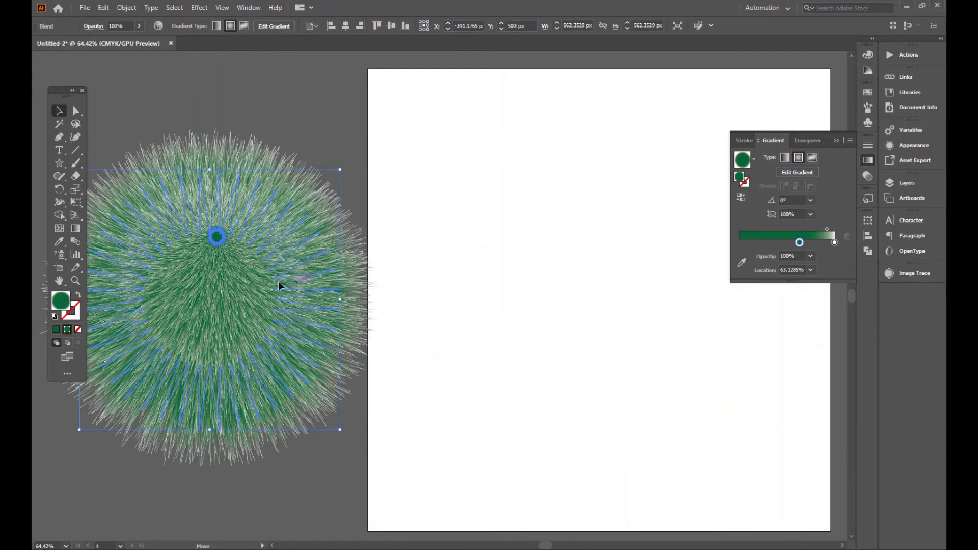
pyautogui.moveTo(278, 281); pyautogui.dragTo(254, 283)
pyautogui.click(574, 312)
pyautogui.moveTo(541, 324); pyautogui.dragTo(487, 316)
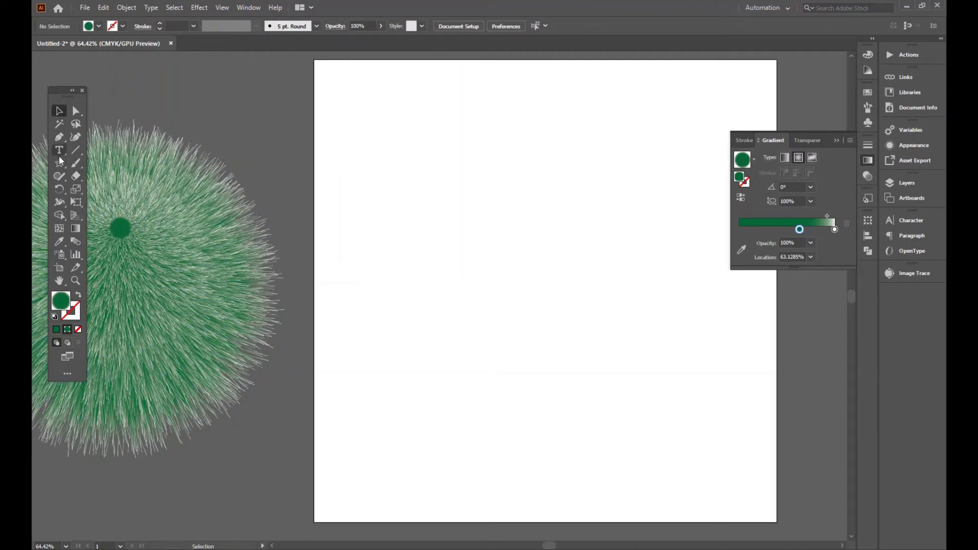
# Draw an upright ellipse about 205 × 291 px in the upper middle of the artboard.
pyautogui.moveTo(60, 161); pyautogui.dragTo(95, 184)
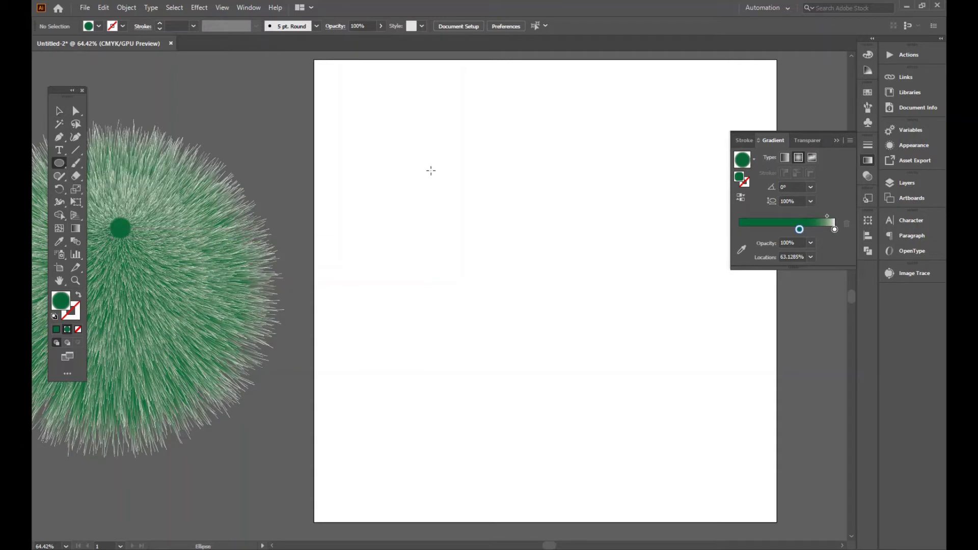
pyautogui.moveTo(430, 170)
pyautogui.mouseDown()
pyautogui.moveTo(483, 285)
pyautogui.moveTo(525, 304)
pyautogui.mouseUp()
pyautogui.click(59, 111)
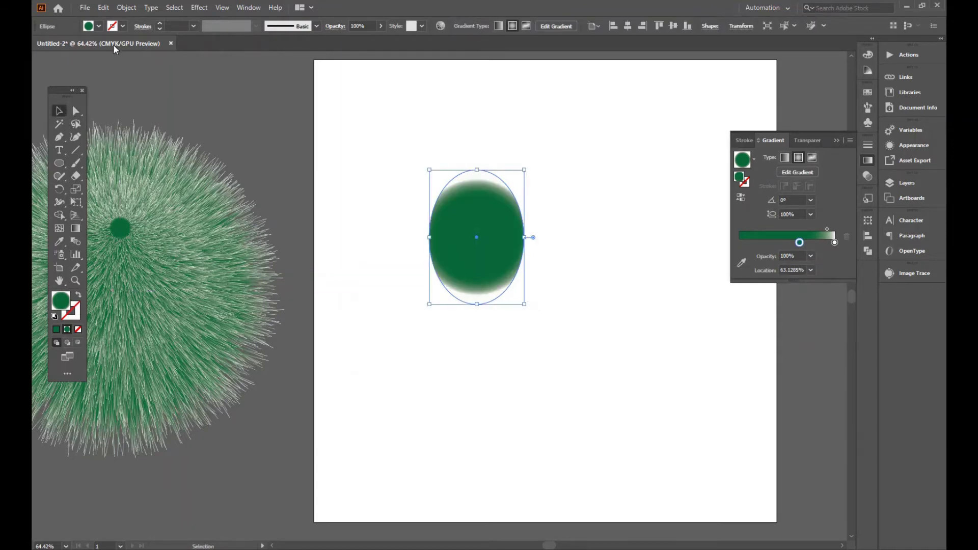
# Give the ellipse no fill and a black 5 pt stroke.
pyautogui.click(99, 26)
pyautogui.click(99, 29)
pyautogui.click(79, 294)
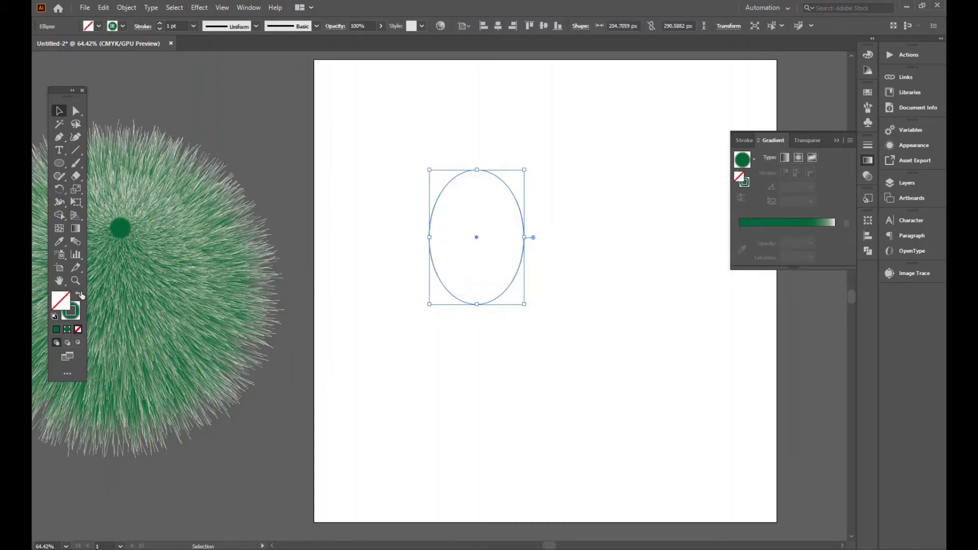
pyautogui.click(123, 28)
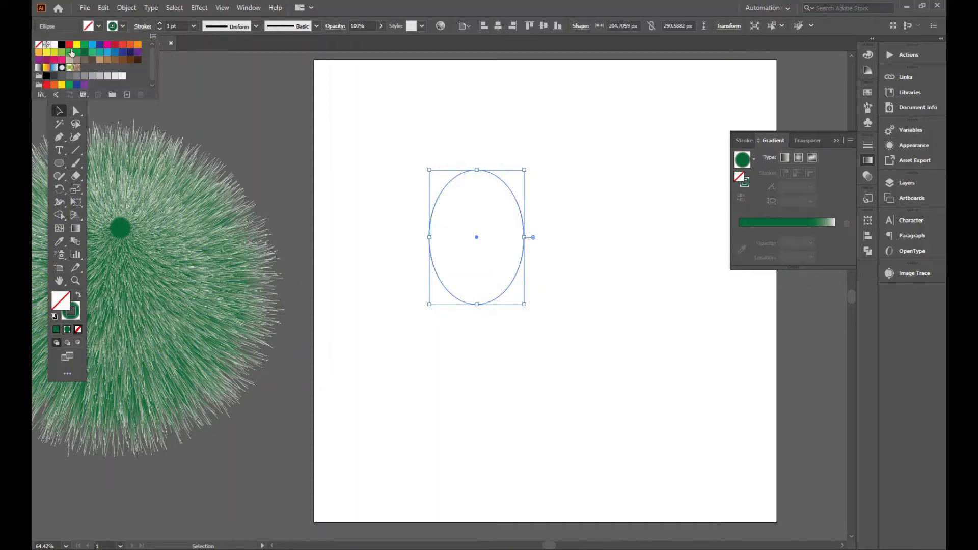
pyautogui.click(61, 44)
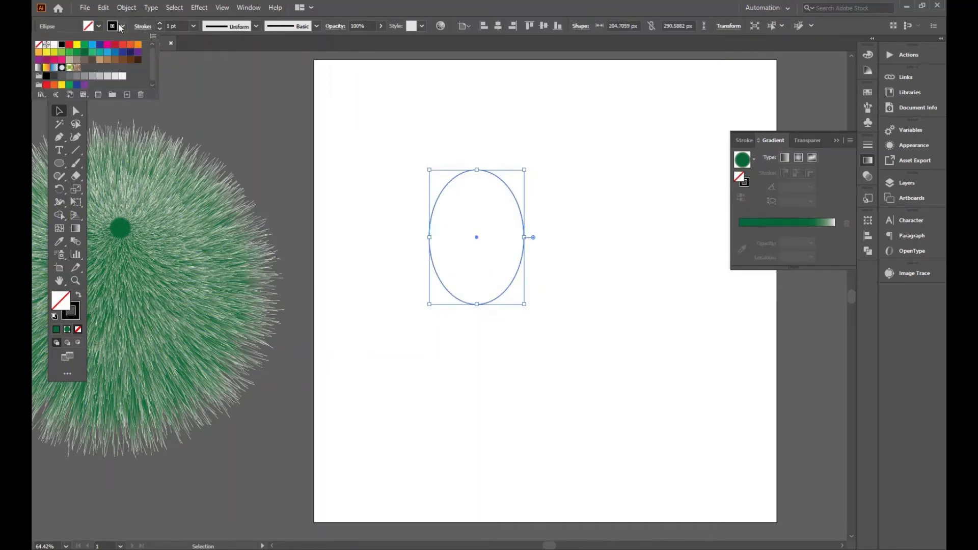
pyautogui.click(160, 23)
pyautogui.click(159, 23)
pyautogui.click(160, 24)
pyautogui.click(160, 23)
pyautogui.click(708, 283)
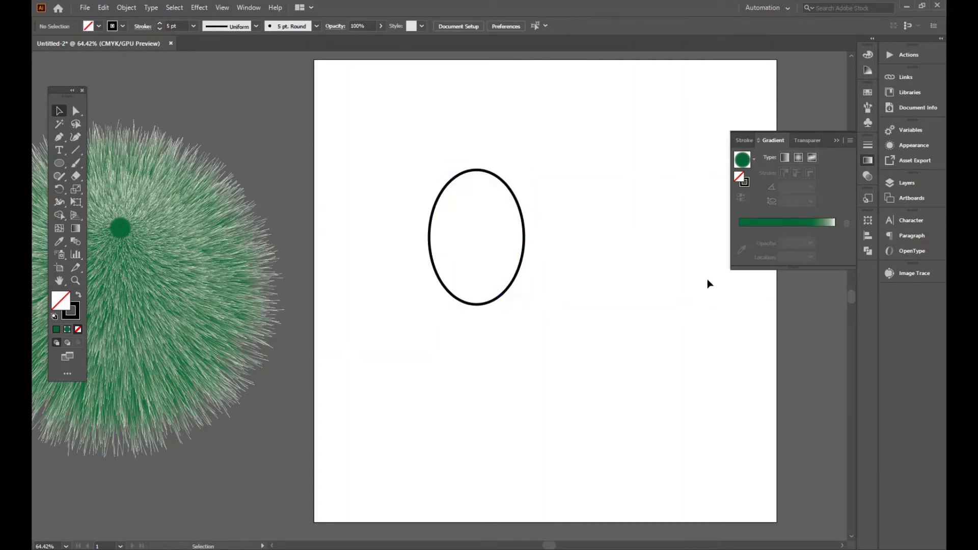
pyautogui.moveTo(708, 283); pyautogui.dragTo(656, 280)
# Lengthen the ellipse to about 309 px high and paste a smaller copy inside it, slightly left of centre.
pyautogui.click(471, 248)
pyautogui.moveTo(425, 301); pyautogui.dragTo(425, 310)
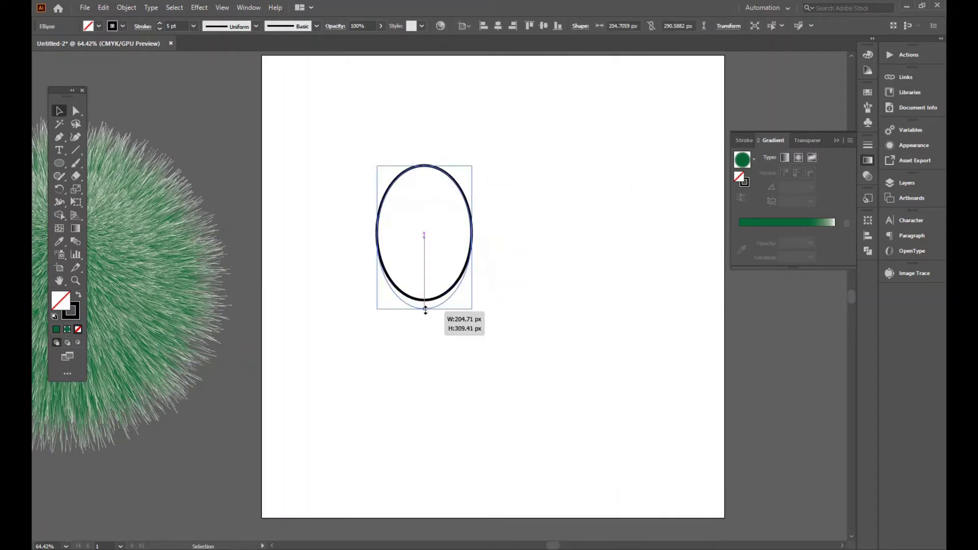
pyautogui.click(121, 9)
pyautogui.moveTo(106, 9)
pyautogui.click(118, 60)
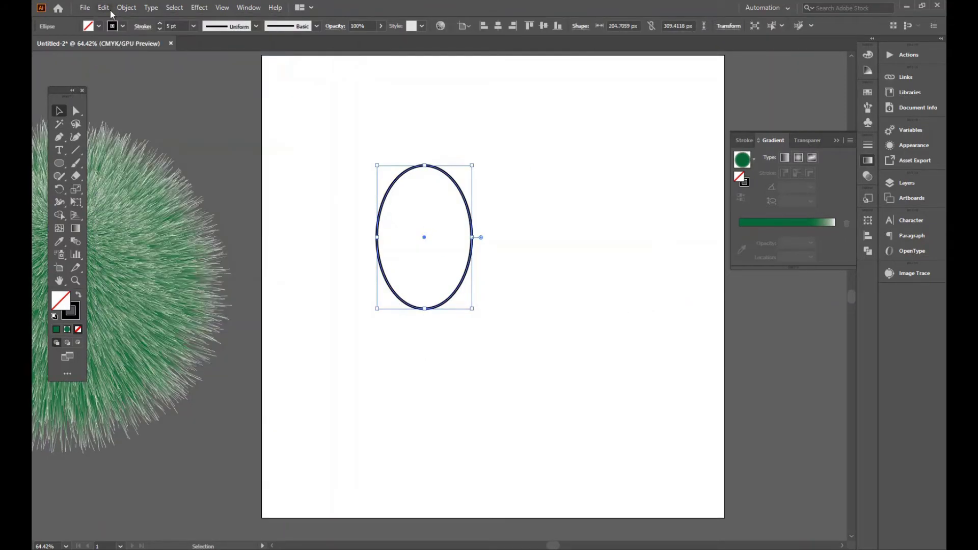
pyautogui.click(104, 7)
pyautogui.click(133, 81)
pyautogui.moveTo(471, 166); pyautogui.dragTo(474, 200)
pyautogui.moveTo(445, 258); pyautogui.dragTo(437, 263)
pyautogui.click(447, 175)
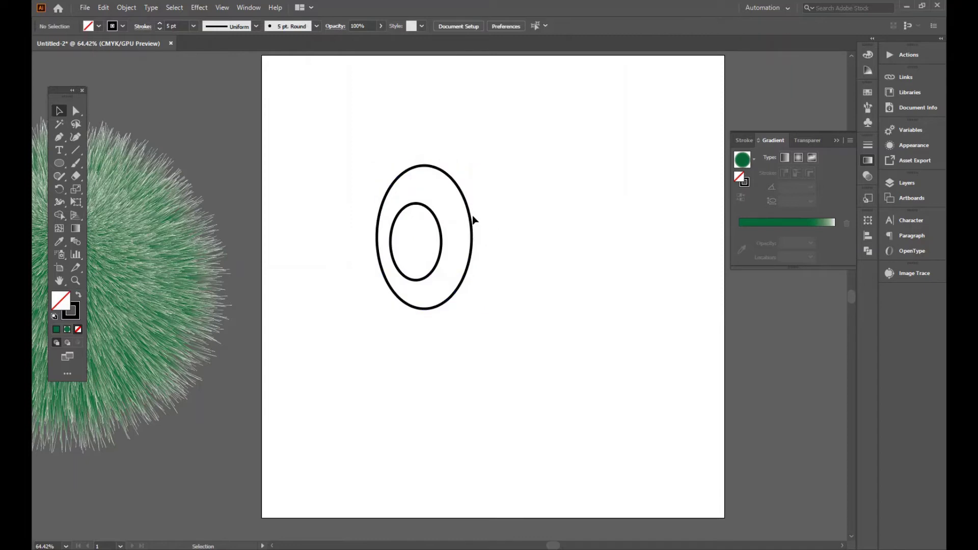
# Duplicate the outer ellipse to its right for the second eye and tilt the original slightly clockwise.
pyautogui.moveTo(472, 218); pyautogui.dragTo(605, 225)
pyautogui.click(417, 177)
pyautogui.moveTo(380, 157); pyautogui.dragTo(434, 127)
pyautogui.click(436, 134)
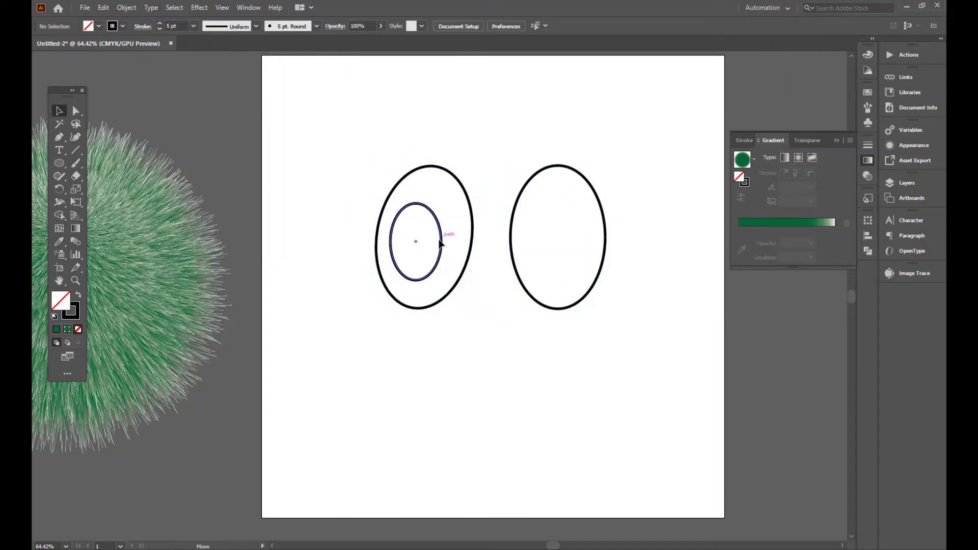
# Enlarge the inner ellipse to about 115 × 173 px and tilt it to match the outer one.
pyautogui.click(440, 244)
pyautogui.moveTo(445, 238)
pyautogui.mouseDown()
pyautogui.moveTo(450, 199)
pyautogui.moveTo(440, 232)
pyautogui.mouseUp()
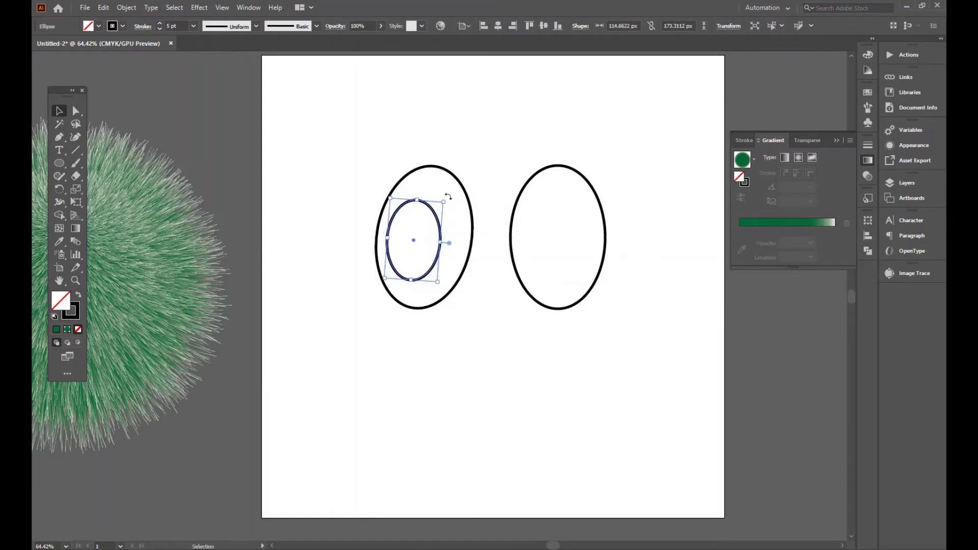
pyautogui.moveTo(448, 196); pyautogui.dragTo(424, 251)
# Paste a copy of the inner ellipse in front and scale it to about 67 × 102 px for the pupil.
pyautogui.click(104, 7)
pyautogui.click(126, 59)
pyautogui.click(101, 8)
pyautogui.click(125, 84)
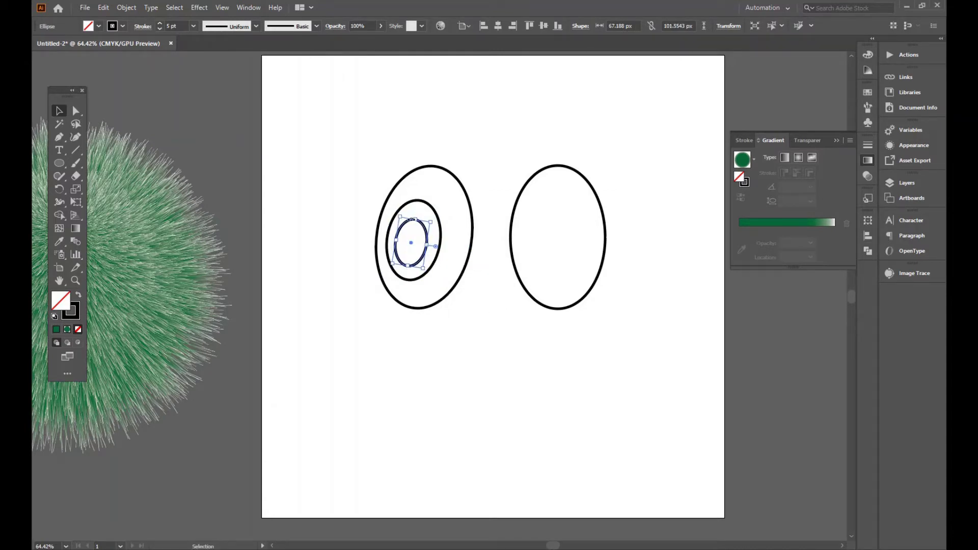
pyautogui.click(515, 325)
# Place a small copy of the pupil ellipse beside the artboard and give it a white fill without stroke.
pyautogui.moveTo(416, 264); pyautogui.dragTo(493, 342)
pyautogui.moveTo(504, 294)
pyautogui.mouseDown()
pyautogui.moveTo(502, 326)
pyautogui.moveTo(487, 322)
pyautogui.moveTo(478, 327)
pyautogui.moveTo(486, 335)
pyautogui.moveTo(261, 364)
pyautogui.moveTo(246, 383)
pyautogui.mouseUp()
pyautogui.click(77, 296)
pyautogui.click(98, 26)
pyautogui.click(56, 44)
pyautogui.click(487, 442)
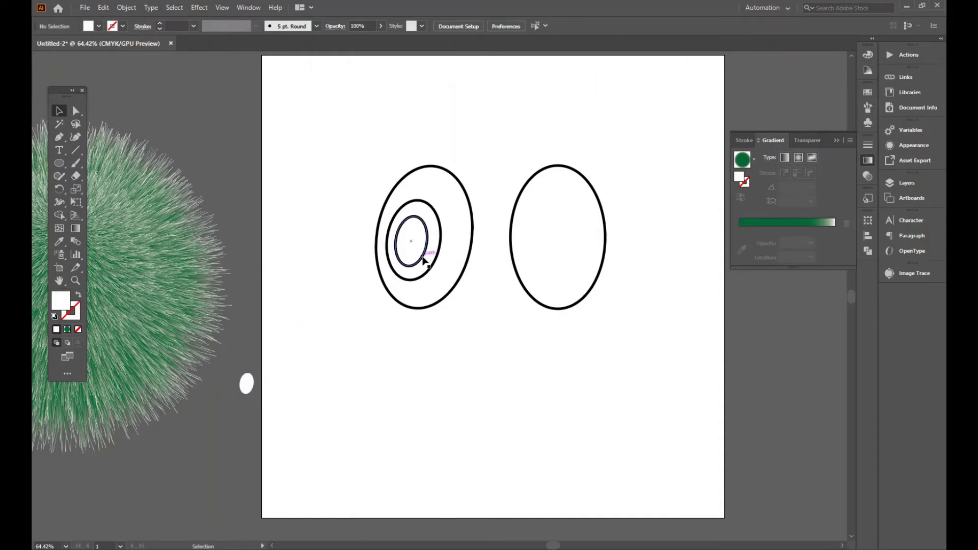
# Fill the iris ellipse dark brown and the pupil ellipse black, both without a stroke.
pyautogui.click(441, 239)
pyautogui.click(78, 295)
pyautogui.click(99, 27)
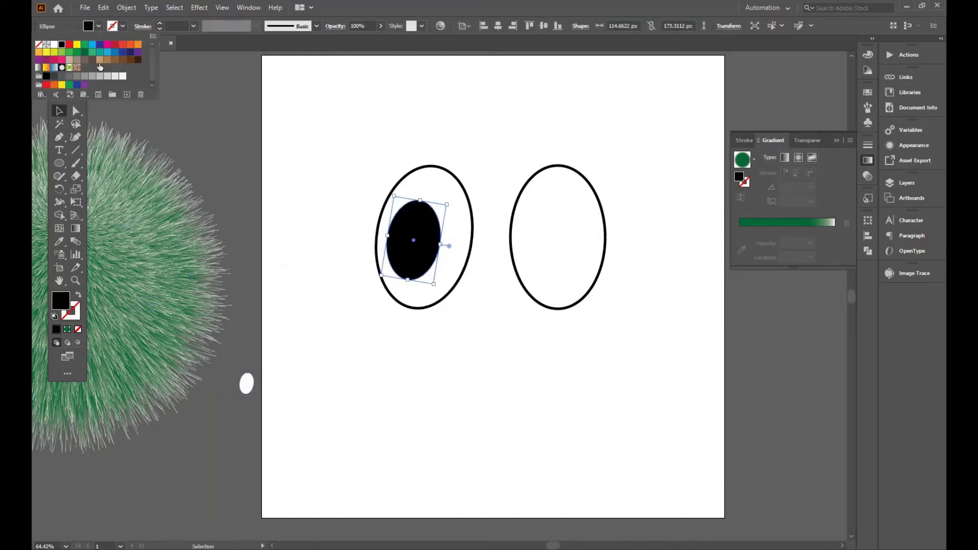
pyautogui.click(122, 66)
pyautogui.click(267, 182)
pyautogui.click(426, 253)
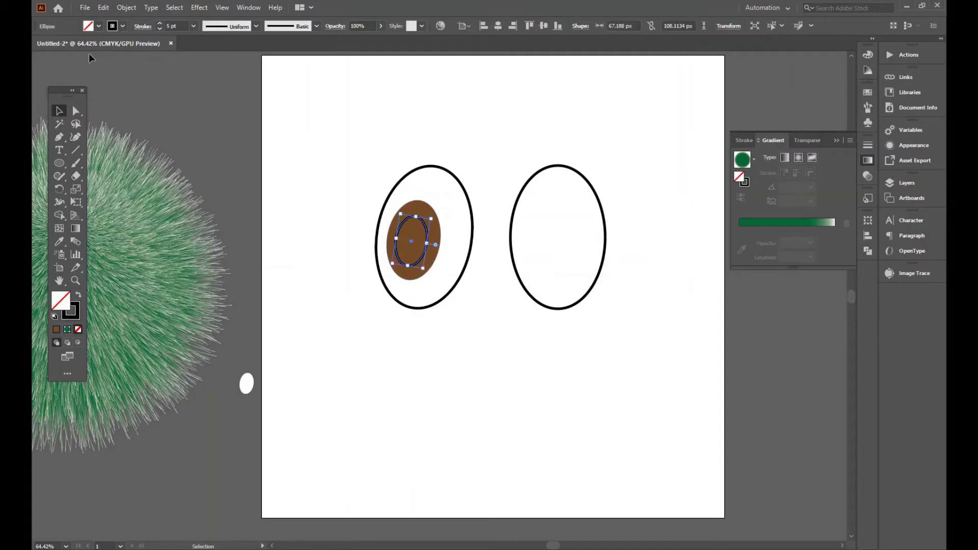
pyautogui.click(80, 295)
pyautogui.click(279, 386)
# Place the small white ellipse over the pupil's upper right edge as a highlight and rotate it.
pyautogui.moveTo(248, 384)
pyautogui.mouseDown()
pyautogui.moveTo(315, 373)
pyautogui.moveTo(306, 340)
pyautogui.mouseUp()
pyautogui.moveTo(314, 372)
pyautogui.mouseDown()
pyautogui.moveTo(424, 212)
pyautogui.moveTo(440, 224)
pyautogui.mouseUp()
pyautogui.click(484, 356)
pyautogui.click(424, 218)
pyautogui.click(476, 351)
# Enlarge the black pupil to about 78 × 114 px.
pyautogui.press('space')
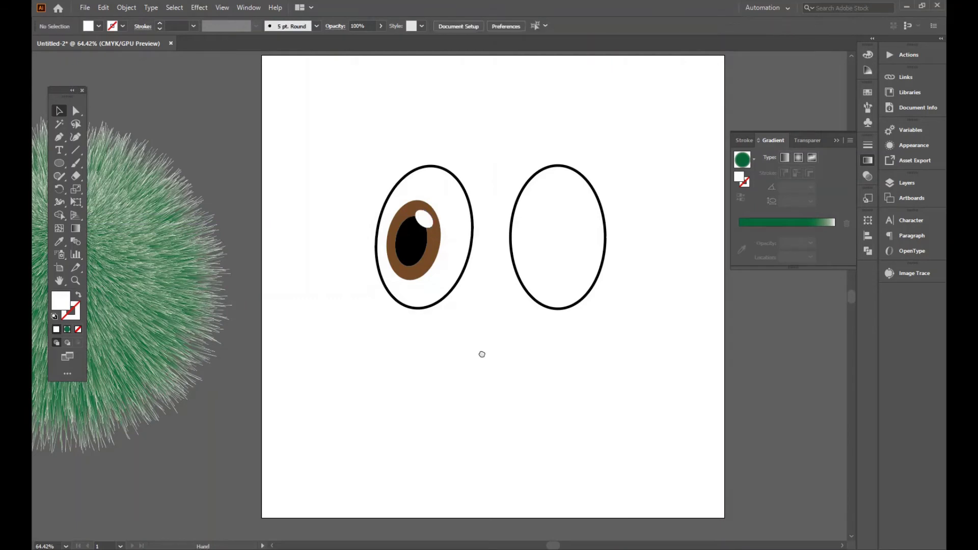
pyautogui.moveTo(482, 354); pyautogui.dragTo(452, 359)
pyautogui.click(362, 233)
pyautogui.moveTo(387, 217); pyautogui.dragTo(381, 250)
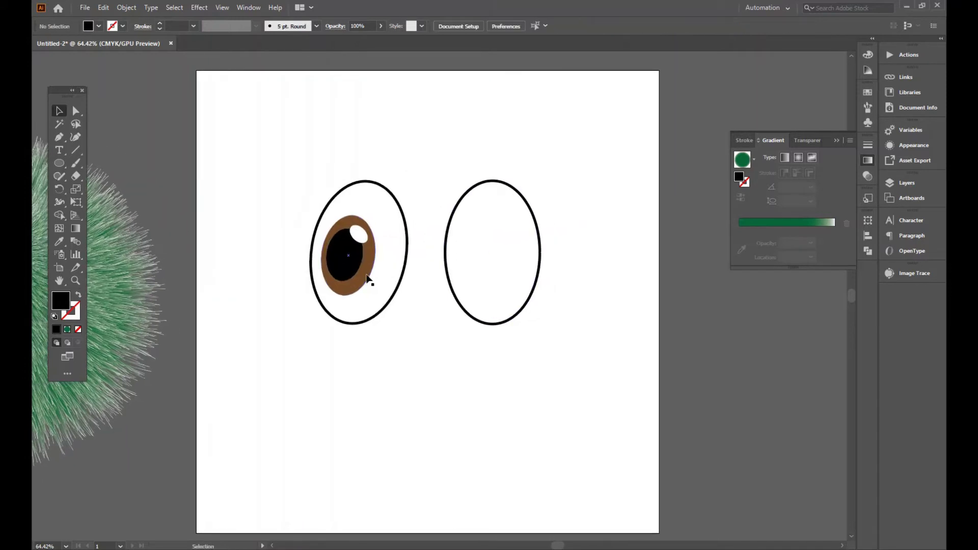
# Group the black pupil, brown iris and white highlight.
pyautogui.click(355, 265)
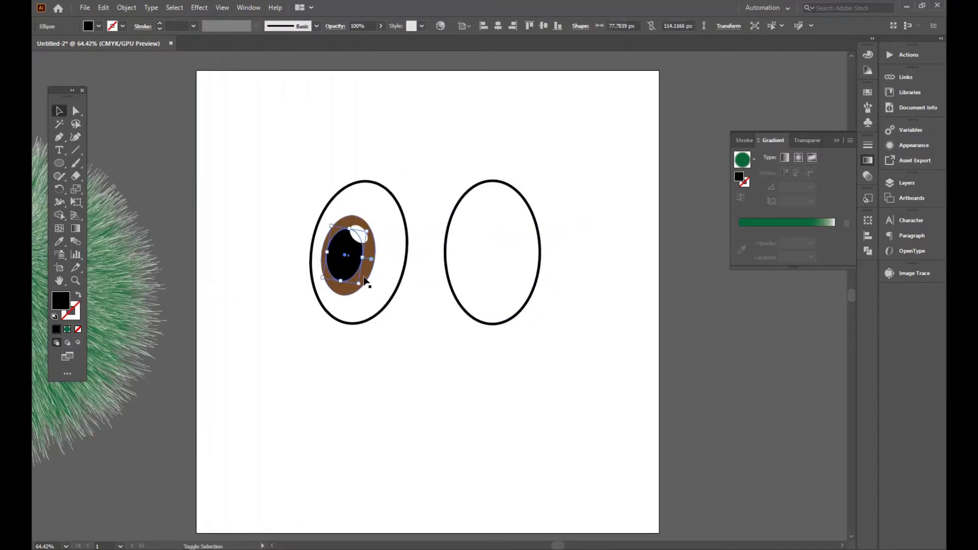
pyautogui.keyDown('shift'); pyautogui.click(363, 277); pyautogui.keyUp('shift')
pyautogui.keyDown('shift'); pyautogui.click(360, 236); pyautogui.keyUp('shift')
pyautogui.rightClick(364, 242)
pyautogui.click(396, 310)
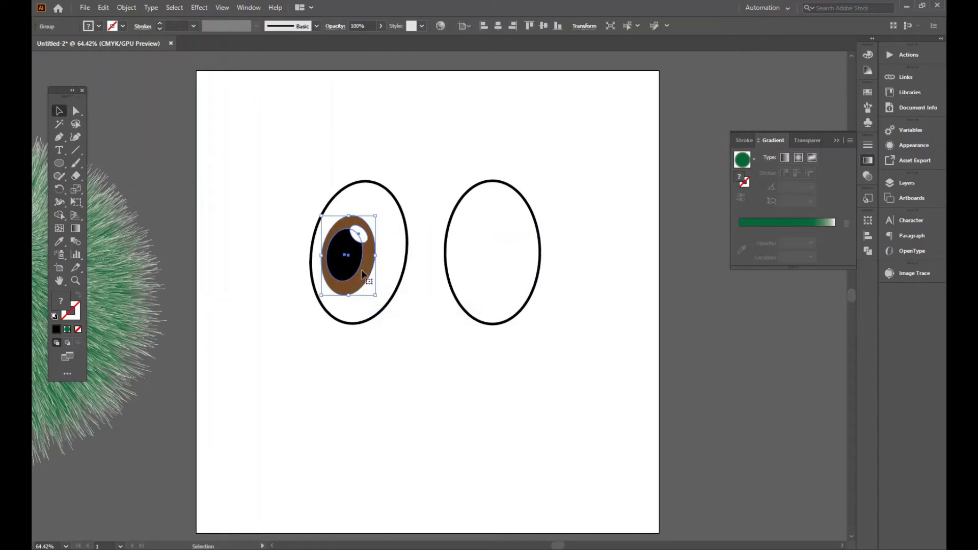
pyautogui.click(460, 365)
# Tilt the second eye's outline slightly counterclockwise to mirror the first eye.
pyautogui.moveTo(461, 365); pyautogui.dragTo(389, 333)
pyautogui.click(306, 251)
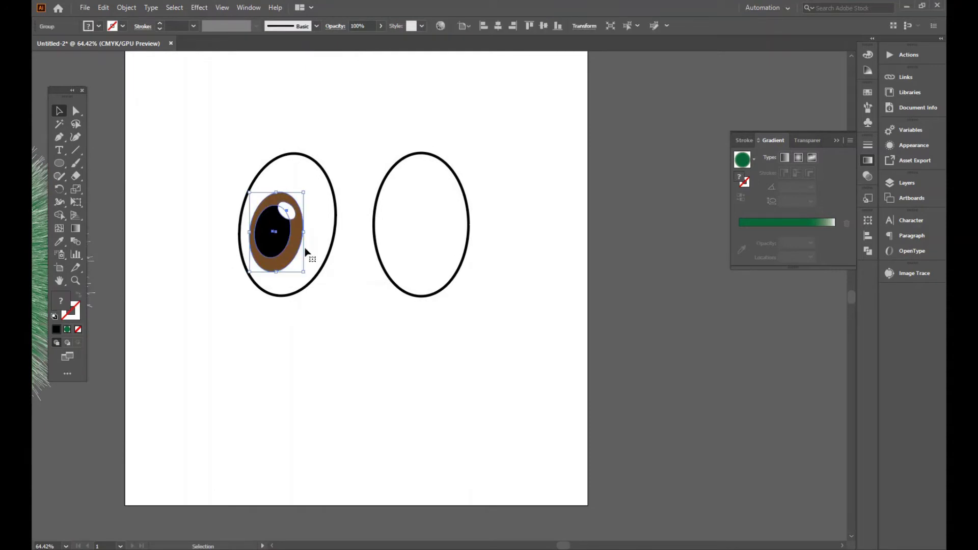
pyautogui.click(449, 162)
pyautogui.moveTo(371, 148); pyautogui.dragTo(366, 152)
pyautogui.click(353, 169)
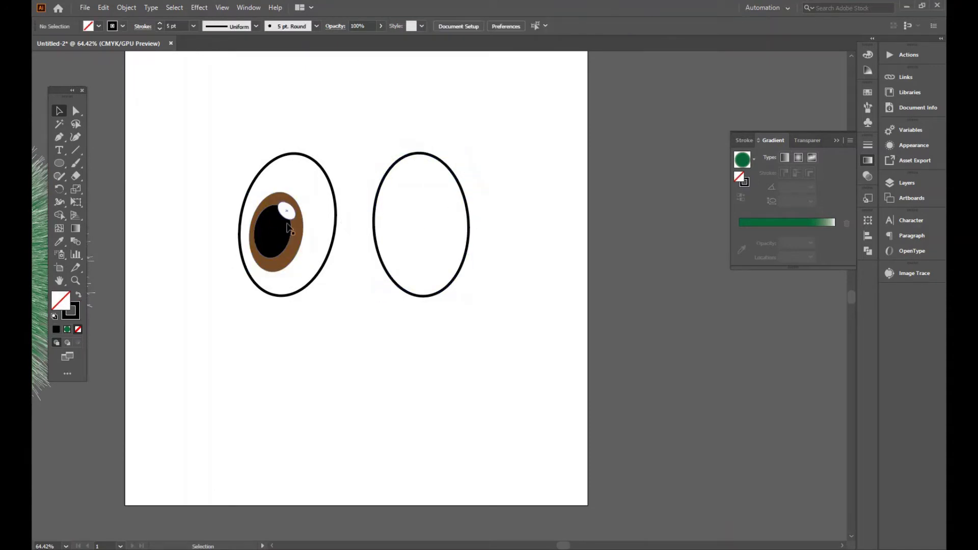
# Duplicate the iris group into the second eye's outline and tilt it counterclockwise to match.
pyautogui.moveTo(281, 240); pyautogui.dragTo(418, 244)
pyautogui.moveTo(387, 188); pyautogui.dragTo(370, 198)
pyautogui.moveTo(425, 242); pyautogui.dragTo(421, 242)
pyautogui.click(514, 336)
pyautogui.moveTo(514, 336); pyautogui.dragTo(564, 318)
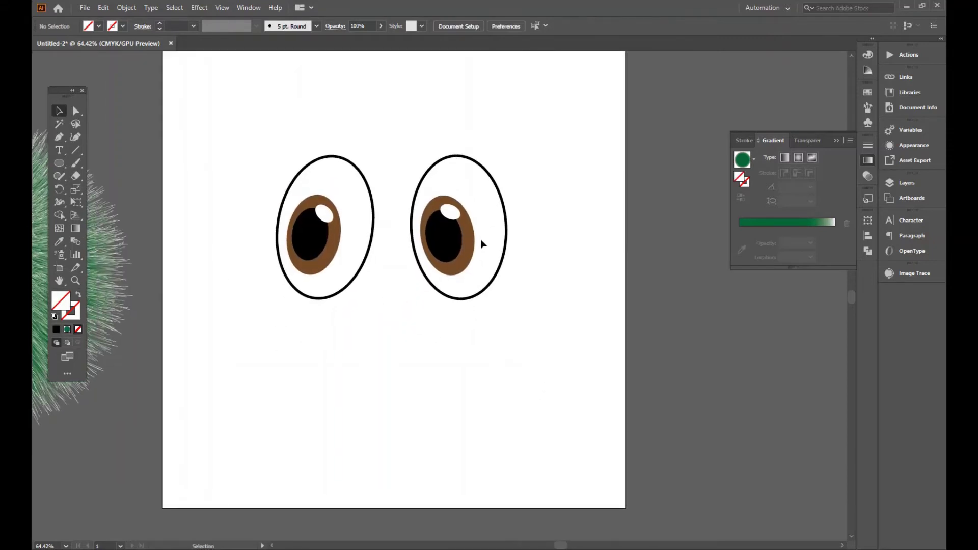
# Ungroup the second eye's iris and rotate its white highlight to match the first eye's.
pyautogui.rightClick(466, 230)
pyautogui.click(504, 324)
pyautogui.doubleClick(535, 286)
pyautogui.rightClick(451, 216)
pyautogui.click(471, 307)
pyautogui.click(535, 295)
pyautogui.click(459, 207)
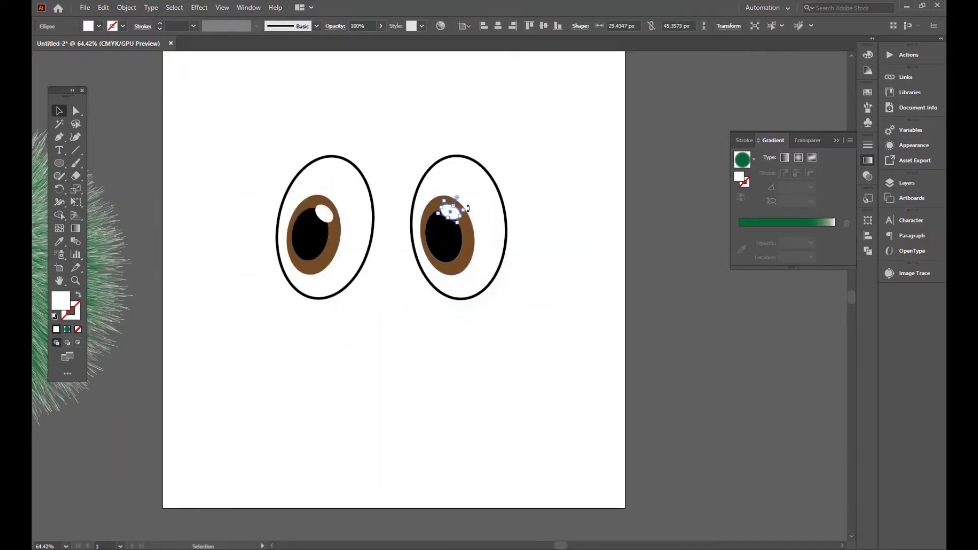
pyautogui.moveTo(455, 215); pyautogui.dragTo(457, 218)
pyautogui.click(626, 281)
pyautogui.moveTo(475, 327); pyautogui.dragTo(496, 324)
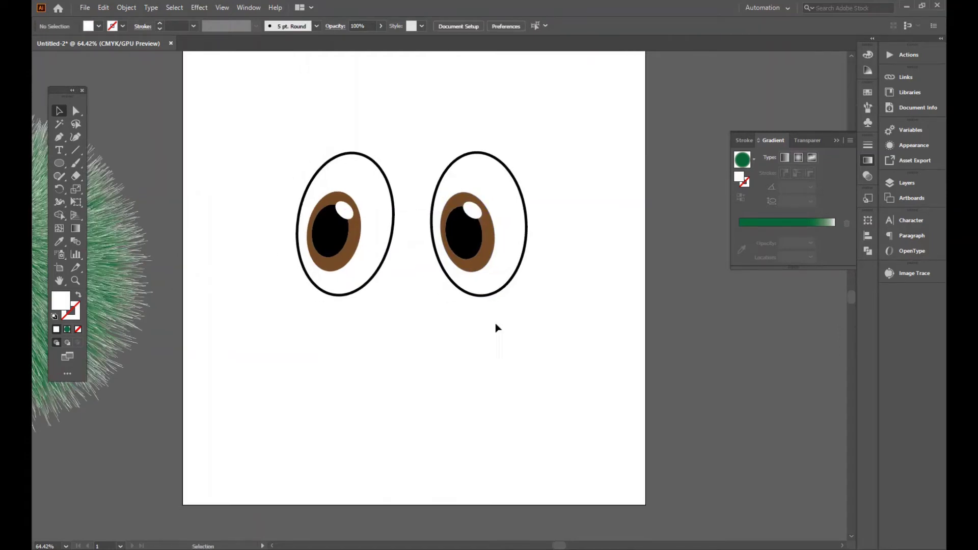
# Group the outline and iris parts of each eye as two separate eye groups.
pyautogui.moveTo(286, 117); pyautogui.dragTo(408, 316)
pyautogui.rightClick(358, 231)
pyautogui.click(404, 314)
pyautogui.moveTo(421, 123); pyautogui.dragTo(535, 306)
pyautogui.rightClick(497, 247)
pyautogui.click(531, 317)
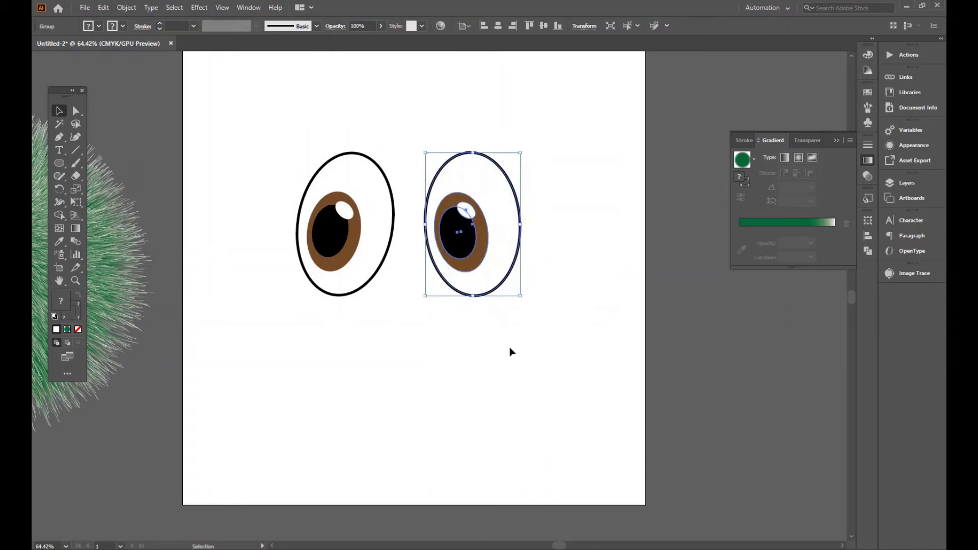
# Nudge the second eye group slightly to the right, away from the first eye.
pyautogui.moveTo(492, 357); pyautogui.dragTo(497, 381)
pyautogui.click(498, 381)
pyautogui.moveTo(465, 268); pyautogui.dragTo(472, 269)
pyautogui.click(471, 337)
pyautogui.moveTo(471, 339); pyautogui.dragTo(474, 326)
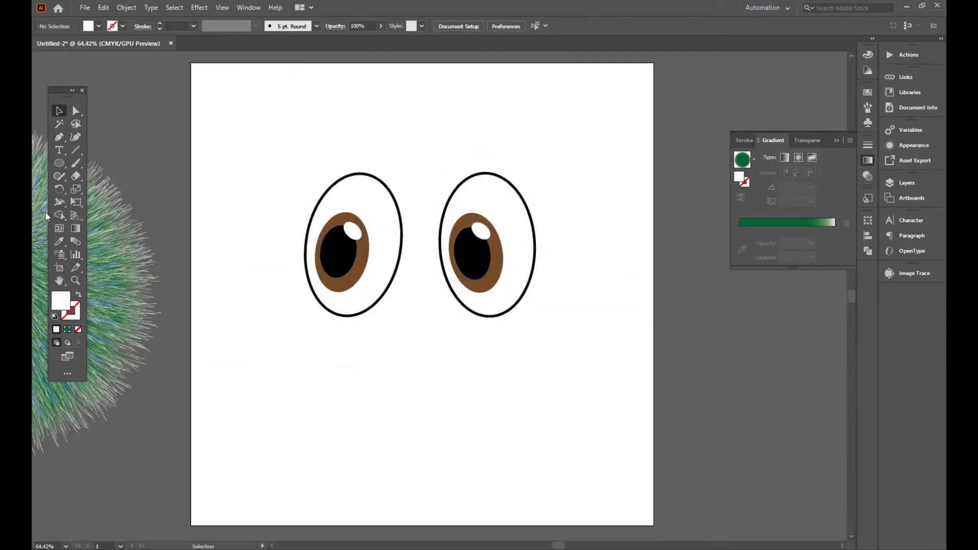
# Draw a closed curved eyebrow shape about 156 × 63 px above the first eye with the Pen tool.
pyautogui.click(391, 154)
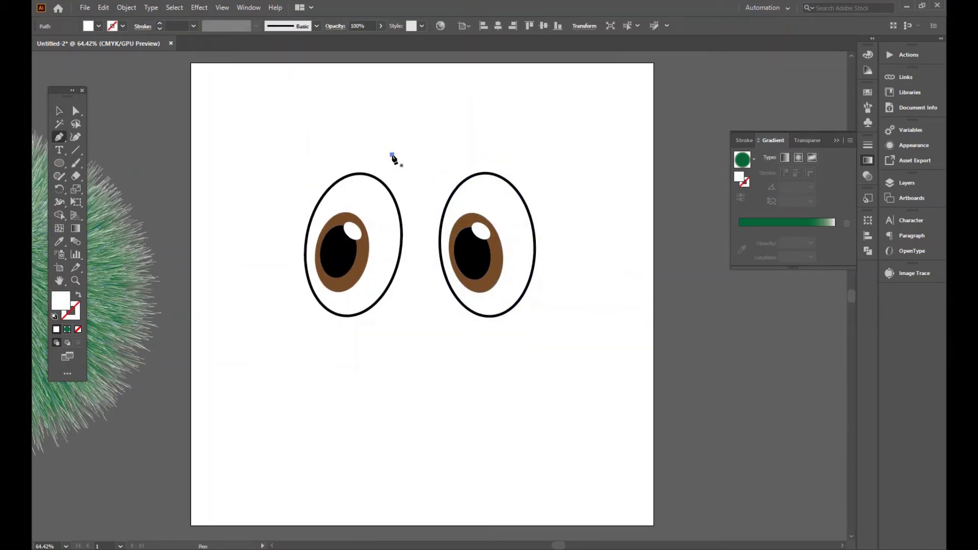
pyautogui.moveTo(274, 187); pyautogui.dragTo(274, 186)
pyautogui.click(320, 155)
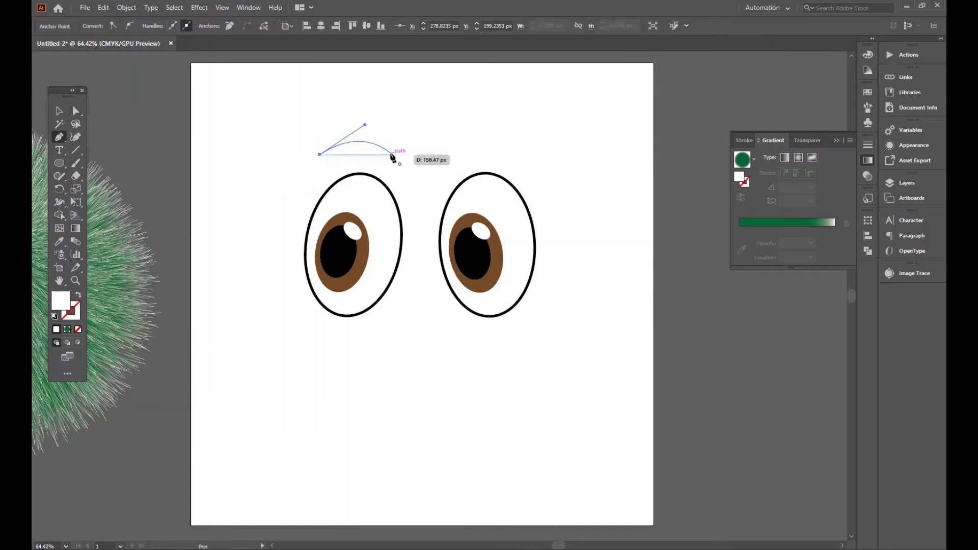
pyautogui.press('v')
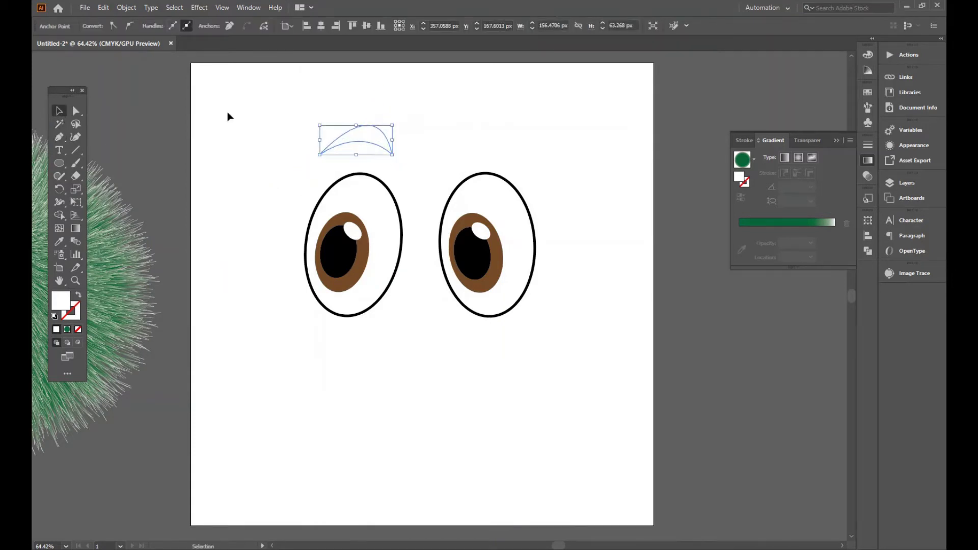
# Give the eyebrow a light brown fill and a black 8 pt stroke aligned to the inside.
pyautogui.click(227, 114)
pyautogui.click(336, 146)
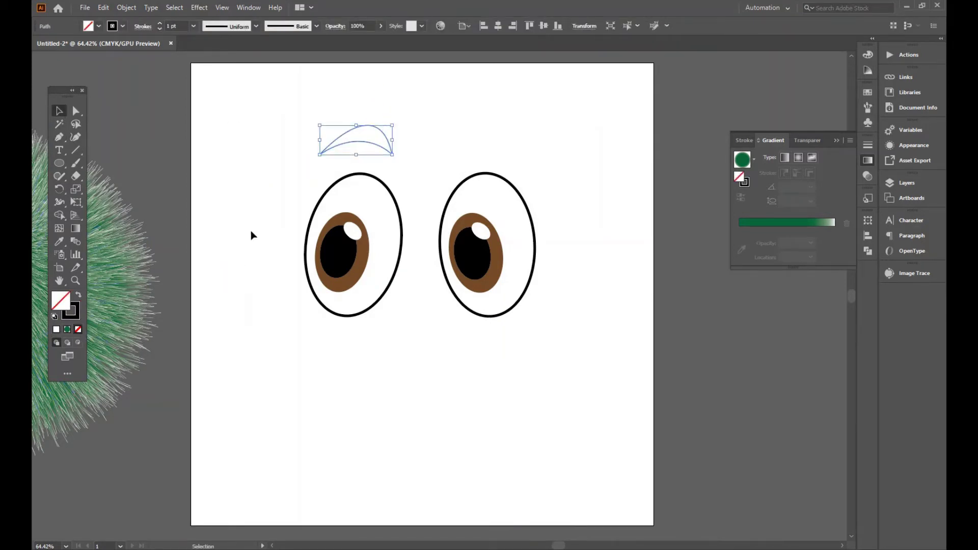
pyautogui.click(143, 26)
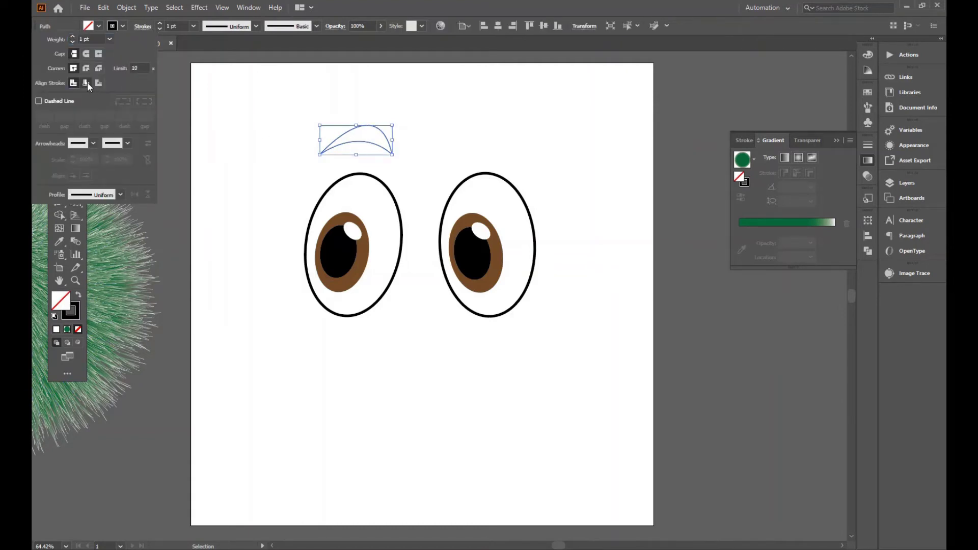
pyautogui.click(87, 83)
pyautogui.click(164, 23)
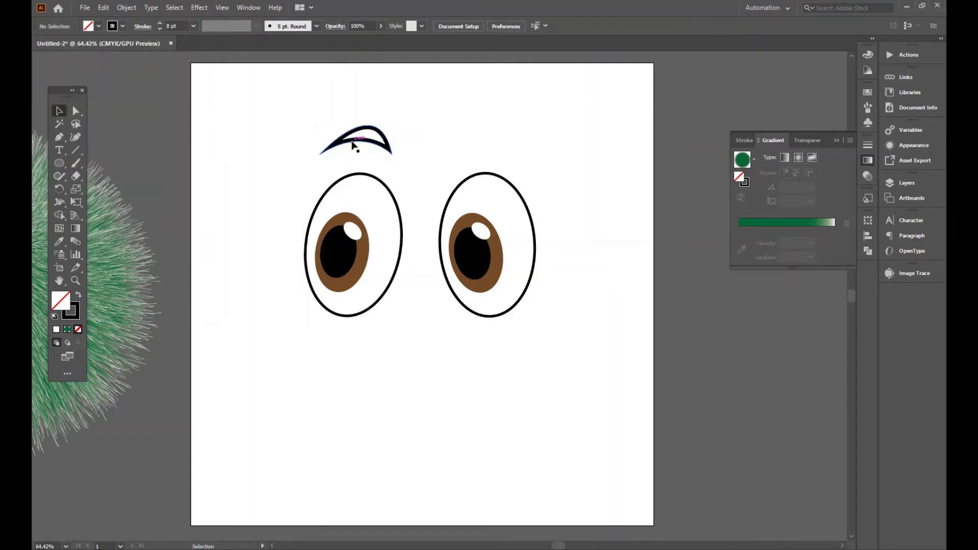
pyautogui.click(98, 26)
pyautogui.click(106, 61)
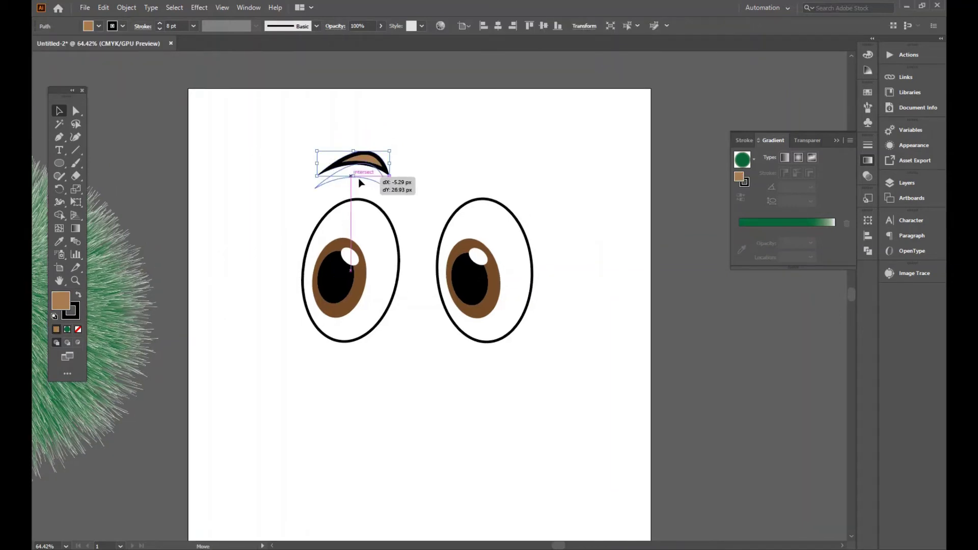
# Position the eyebrow above the first eye and place a mirrored copy of it above the second eye.
pyautogui.moveTo(359, 180); pyautogui.dragTo(395, 162)
pyautogui.moveTo(367, 178); pyautogui.dragTo(491, 184)
pyautogui.rightClick(503, 175)
pyautogui.moveTo(581, 343)
pyautogui.click(664, 382)
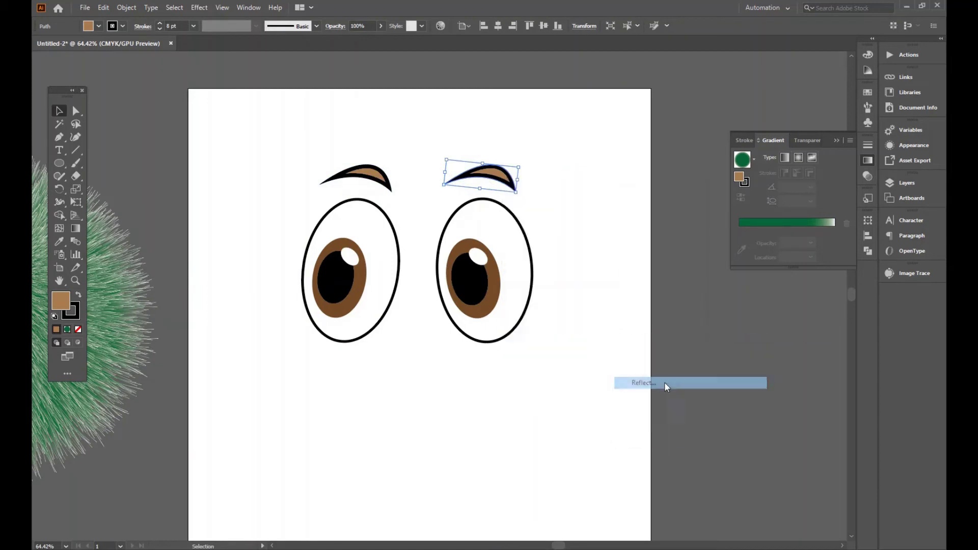
pyautogui.click(798, 318)
pyautogui.moveTo(517, 154); pyautogui.dragTo(519, 157)
pyautogui.moveTo(478, 176); pyautogui.dragTo(482, 179)
pyautogui.click(605, 260)
# Draw a closed, open-mouthed smile shape below the eyes with the Pen tool.
pyautogui.moveTo(617, 341); pyautogui.dragTo(608, 292)
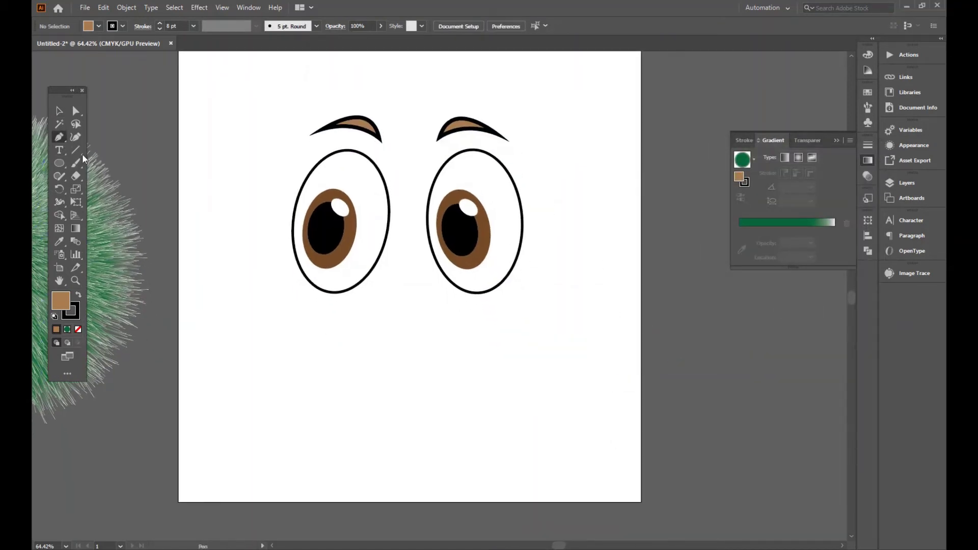
pyautogui.click(317, 302)
pyautogui.moveTo(483, 322); pyautogui.dragTo(561, 270)
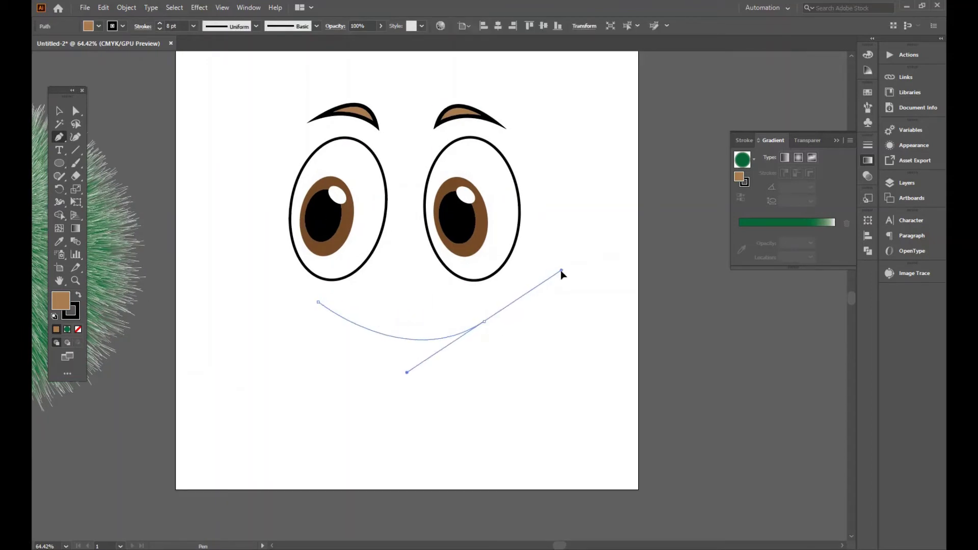
pyautogui.click(484, 321)
pyautogui.moveTo(475, 366); pyautogui.dragTo(484, 389)
pyautogui.moveTo(388, 421); pyautogui.dragTo(327, 406)
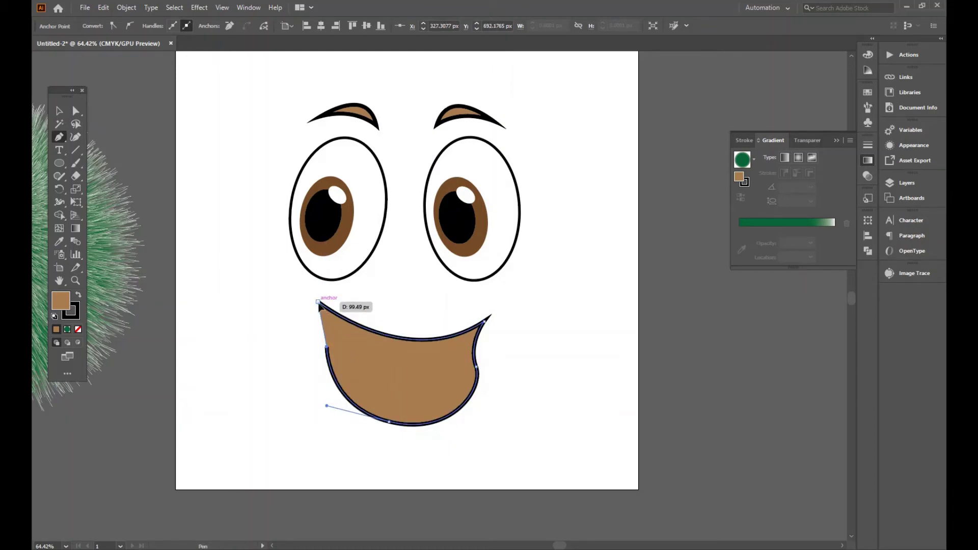
pyautogui.click(318, 303)
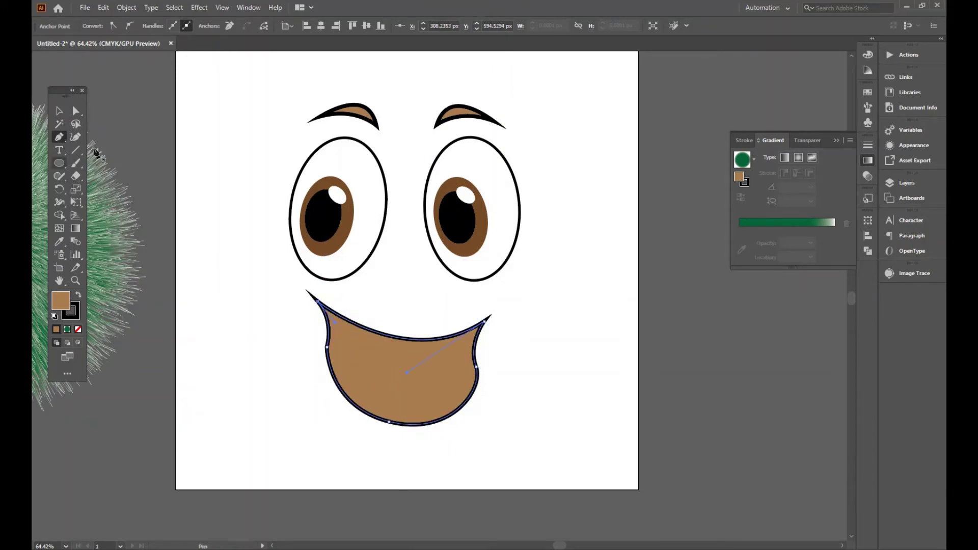
# Fill the mouth shape with red.
pyautogui.click(57, 113)
pyautogui.click(228, 330)
pyautogui.moveTo(429, 372); pyautogui.dragTo(425, 360)
pyautogui.click(481, 312)
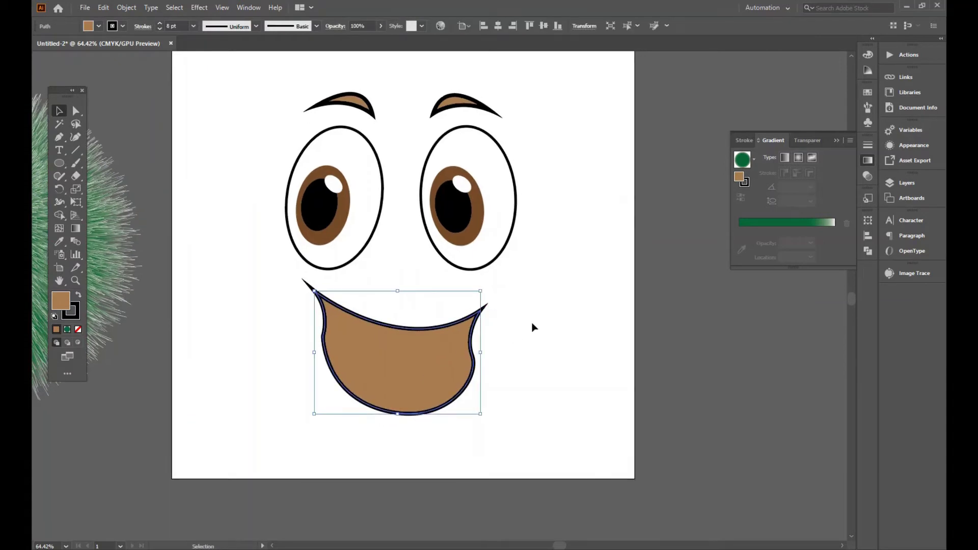
pyautogui.click(88, 26)
pyautogui.click(114, 45)
pyautogui.click(232, 244)
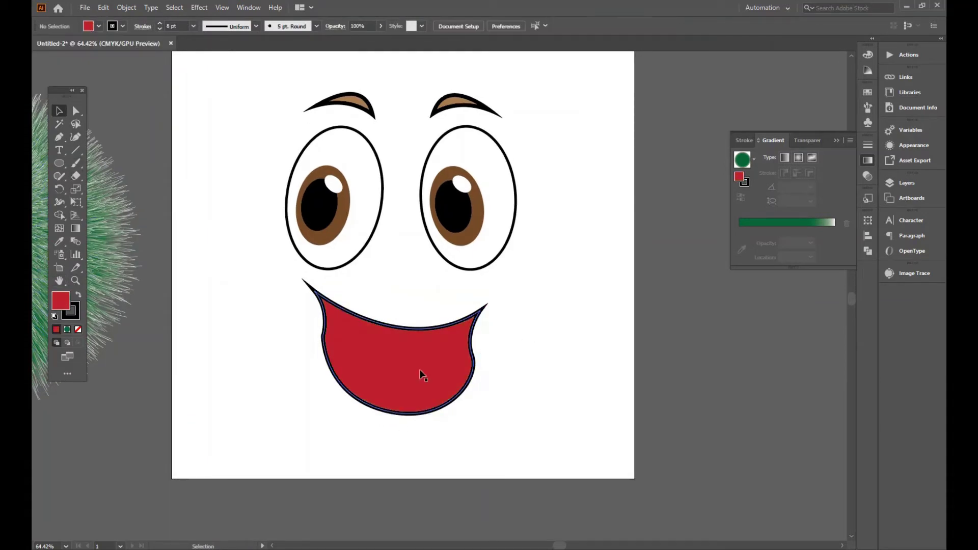
# Change the mouth's fill to dark red #63000c.
pyautogui.click(421, 372)
pyautogui.click(837, 141)
pyautogui.click(868, 70)
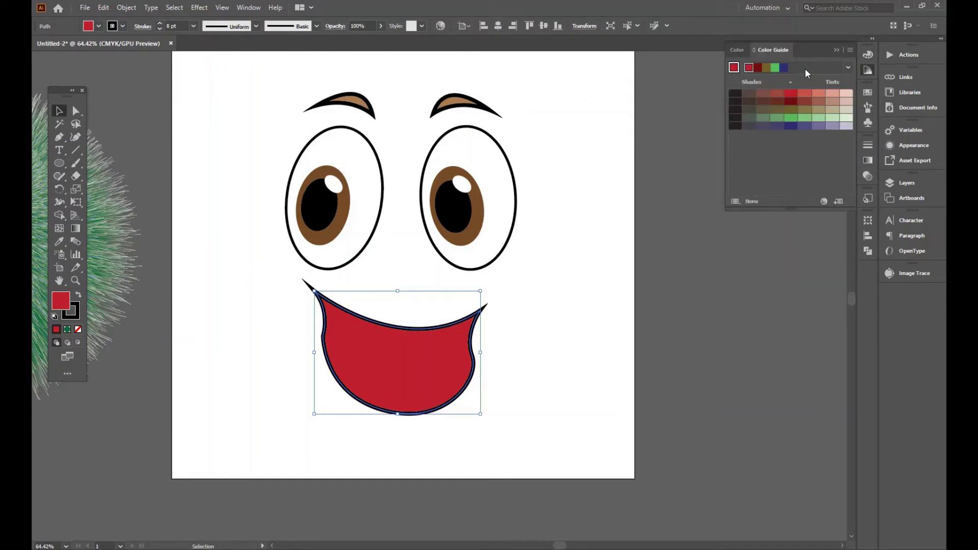
pyautogui.click(836, 51)
pyautogui.doubleClick(55, 299)
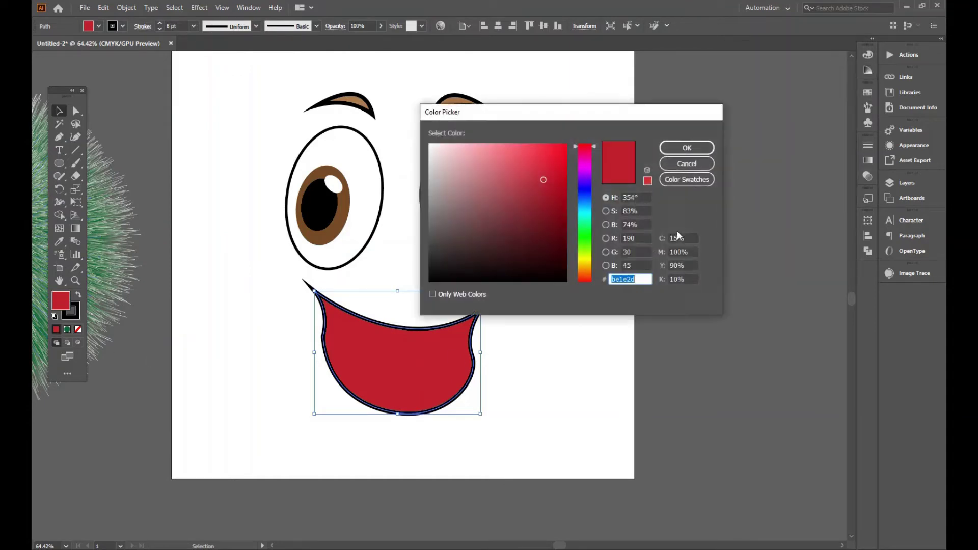
pyautogui.moveTo(551, 192); pyautogui.dragTo(567, 217)
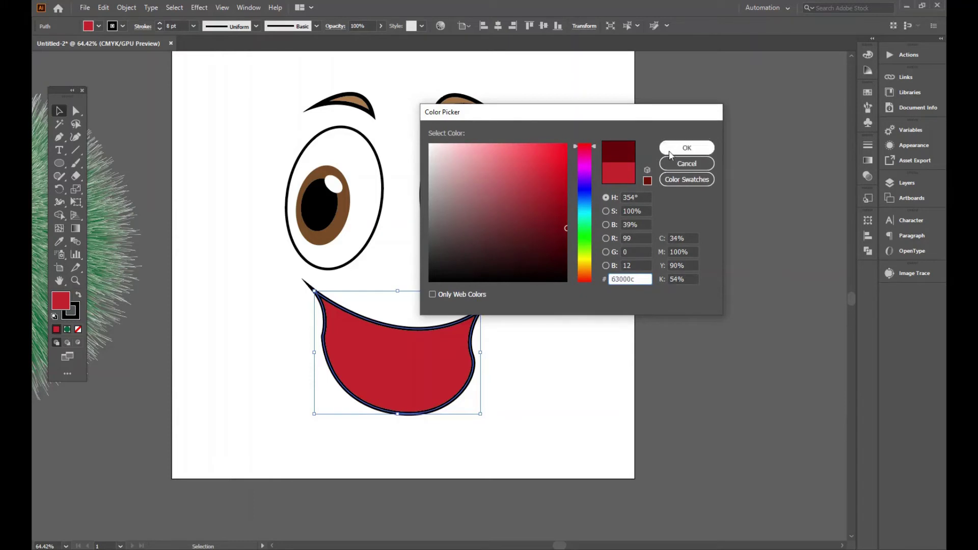
pyautogui.click(686, 147)
pyautogui.click(482, 313)
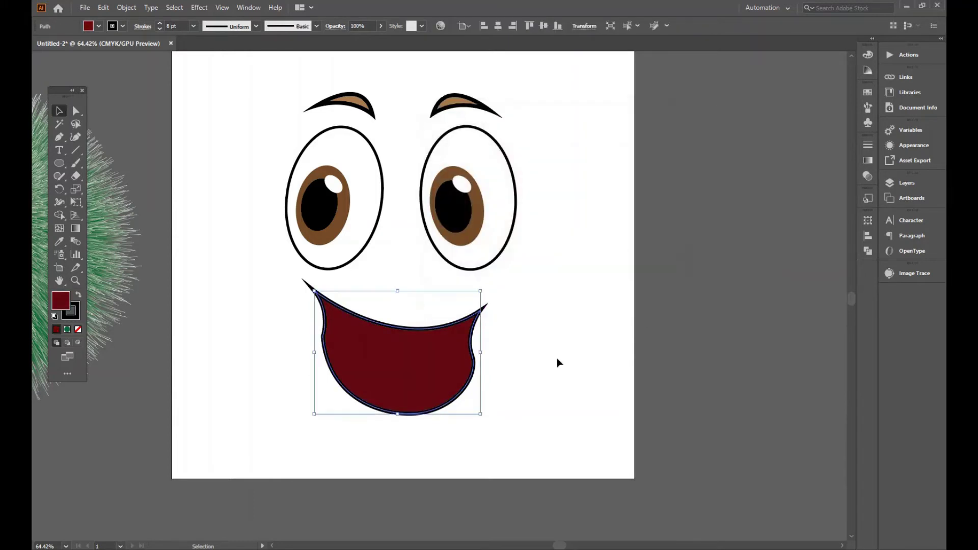
# Slightly round the pointed corners at both ends of the mouth outline.
pyautogui.click(76, 110)
pyautogui.moveTo(324, 303); pyautogui.dragTo(293, 331)
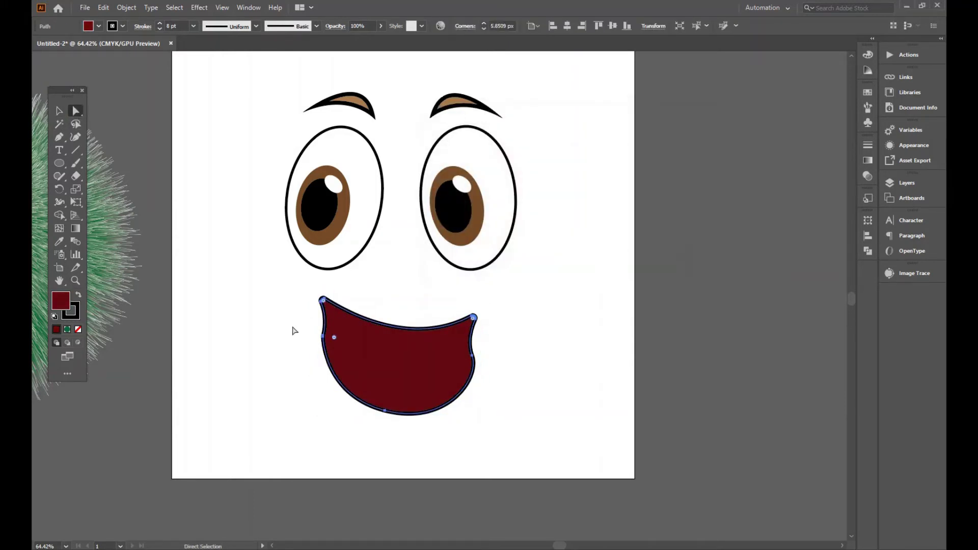
pyautogui.moveTo(334, 305); pyautogui.dragTo(318, 296)
pyautogui.click(60, 112)
pyautogui.click(542, 362)
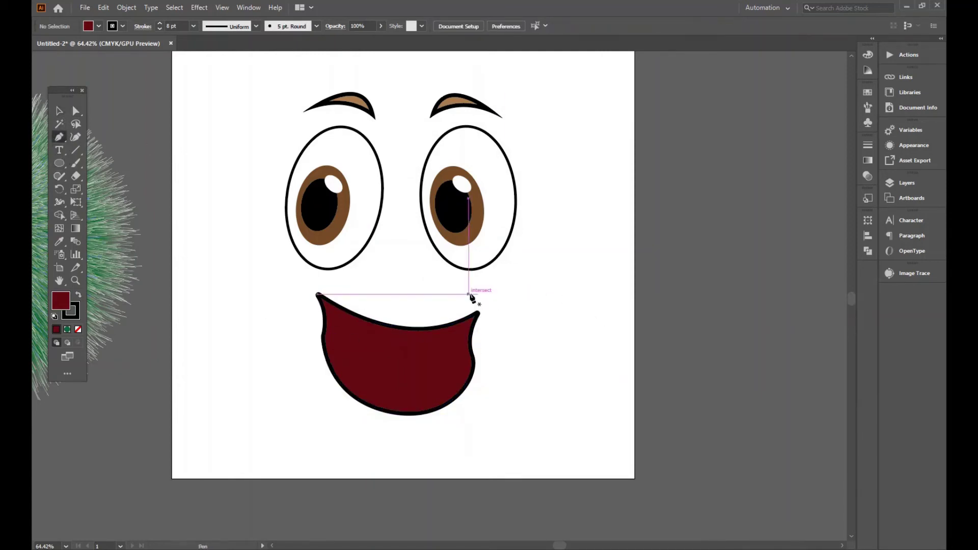
# Draw short curved smile creases at both mouth corners with no fill and a black 8 pt stroke using a tapered width profile.
pyautogui.click(473, 294)
pyautogui.moveTo(491, 317)
pyautogui.mouseDown()
pyautogui.moveTo(513, 318)
pyautogui.moveTo(273, 314)
pyautogui.moveTo(320, 294)
pyautogui.mouseUp()
pyautogui.click(79, 329)
pyautogui.click(210, 26)
pyautogui.click(224, 64)
pyautogui.click(229, 200)
pyautogui.click(598, 366)
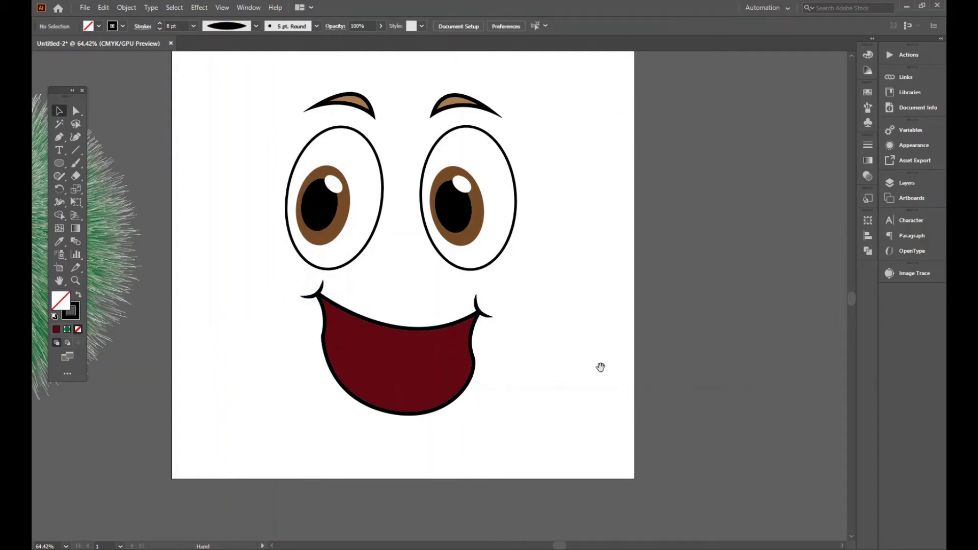
# Draw a closed curved teeth shape overlapping the upper edge of the mouth with the Pen tool.
pyautogui.moveTo(601, 367); pyautogui.dragTo(541, 360)
pyautogui.click(60, 137)
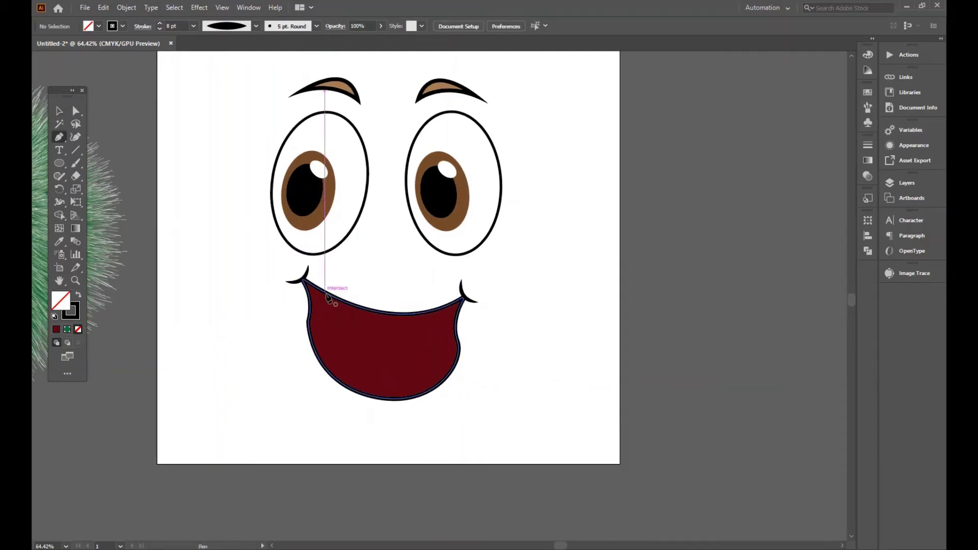
pyautogui.click(328, 295)
pyautogui.moveTo(369, 325); pyautogui.dragTo(370, 326)
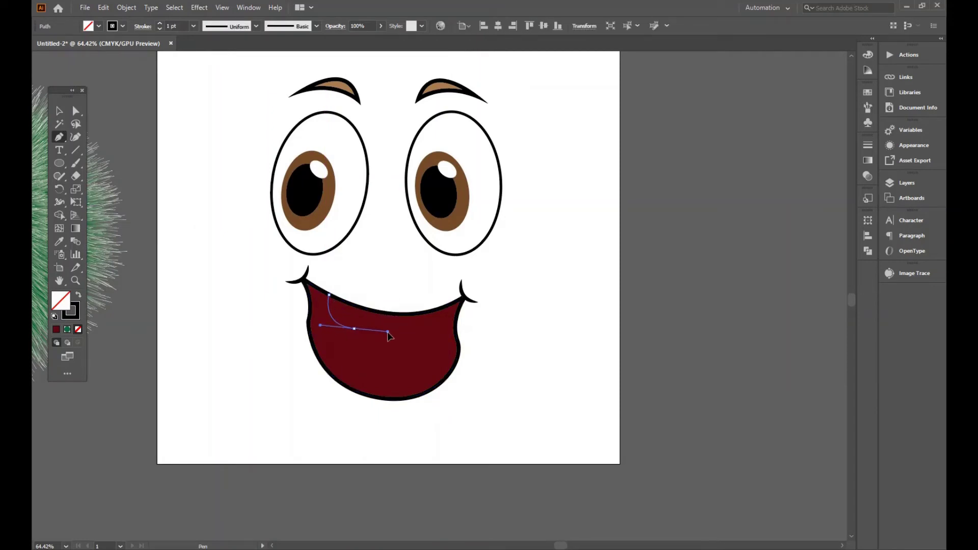
pyautogui.click(387, 332)
pyautogui.moveTo(433, 312); pyautogui.dragTo(445, 288)
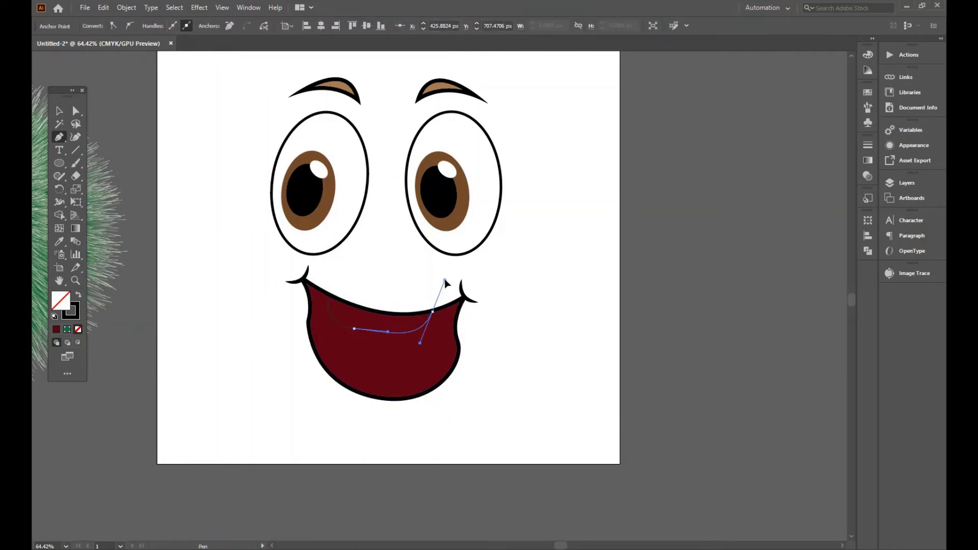
pyautogui.click(329, 294)
pyautogui.press('v')
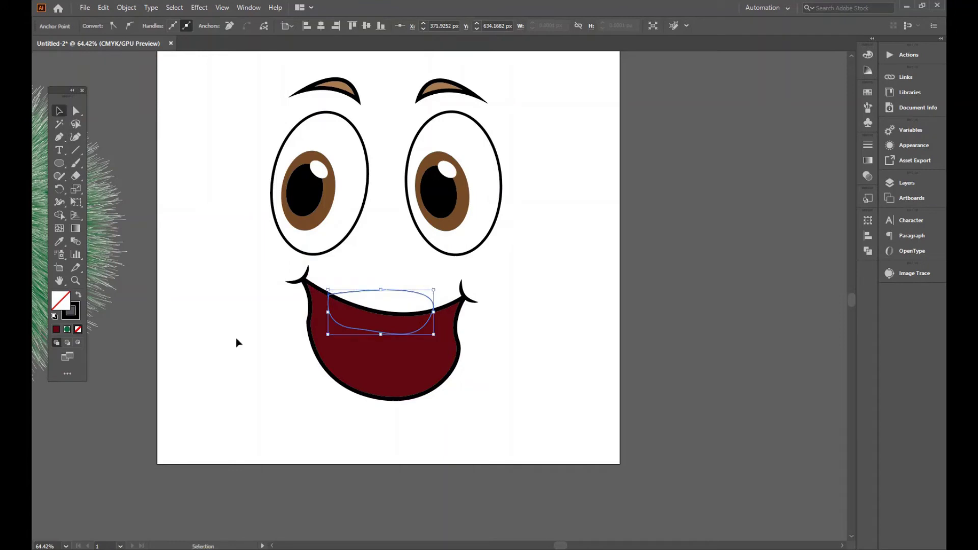
pyautogui.click(236, 337)
pyautogui.click(334, 318)
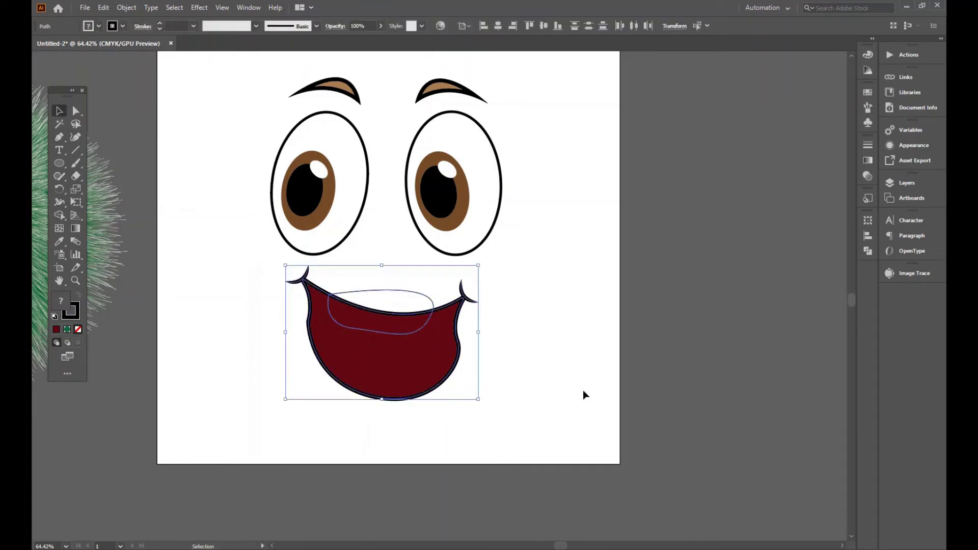
pyautogui.click(77, 330)
pyautogui.click(104, 8)
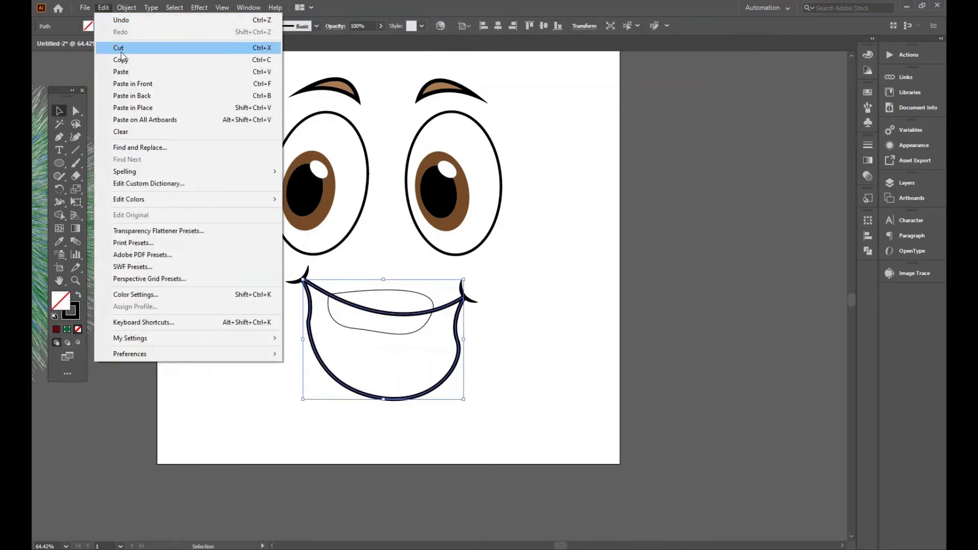
pyautogui.click(121, 60)
pyautogui.click(317, 385)
pyautogui.hotkey('ctrl', 'f')
pyautogui.hotkey('ctrl', 'z')
pyautogui.hotkey('ctrl', 'z')
pyautogui.press('v')
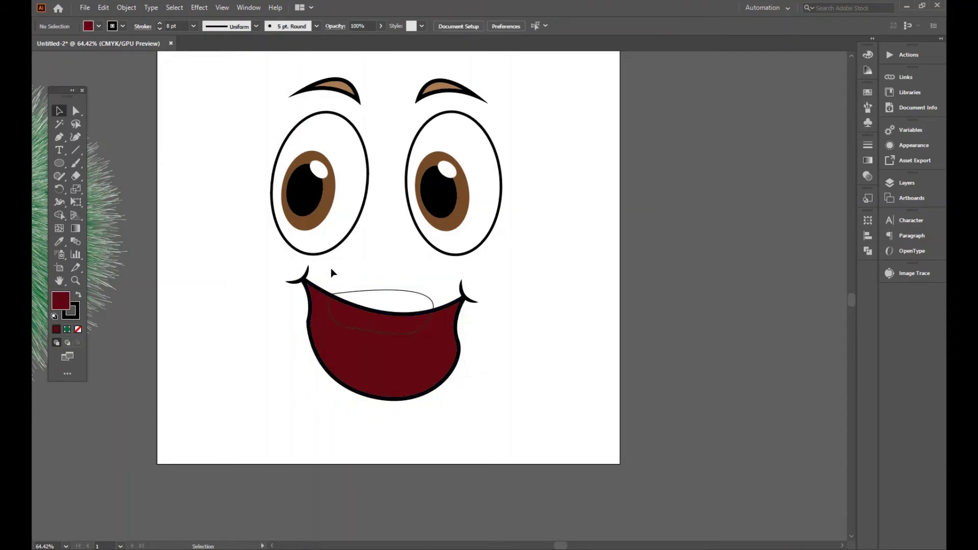
# Trim away the part of the teeth shape protruding above the mouth with the Shape Builder tool.
pyautogui.moveTo(332, 269); pyautogui.dragTo(395, 423)
pyautogui.click(59, 214)
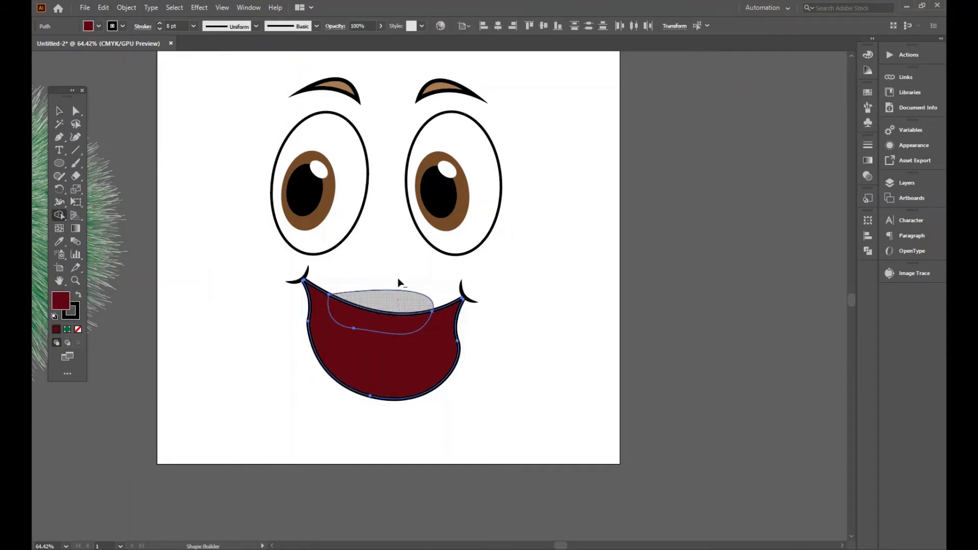
pyautogui.keyDown('alt'); pyautogui.click(382, 300); pyautogui.keyUp('alt')
pyautogui.press('v')
pyautogui.click(212, 361)
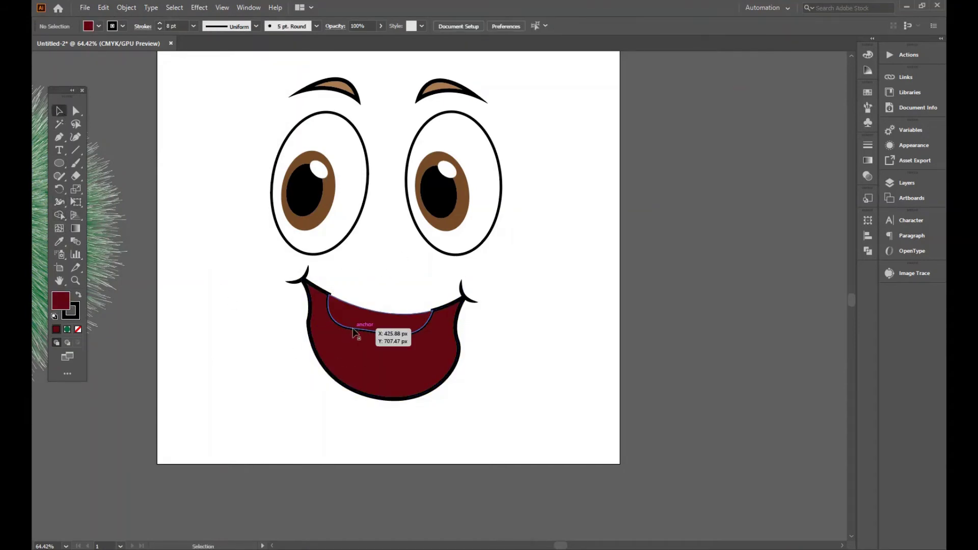
# Give the teeth shape a white fill and a black 1 pt stroke.
pyautogui.click(355, 330)
pyautogui.click(71, 311)
pyautogui.click(54, 317)
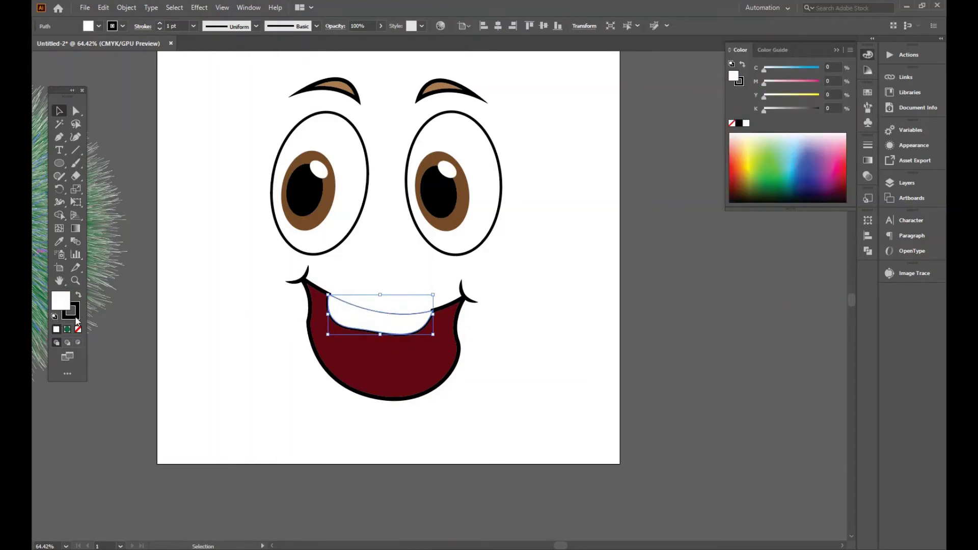
# Try a white stroke on the teeth shape and undo it.
pyautogui.click(76, 317)
pyautogui.click(122, 26)
pyautogui.click(58, 46)
pyautogui.click(217, 214)
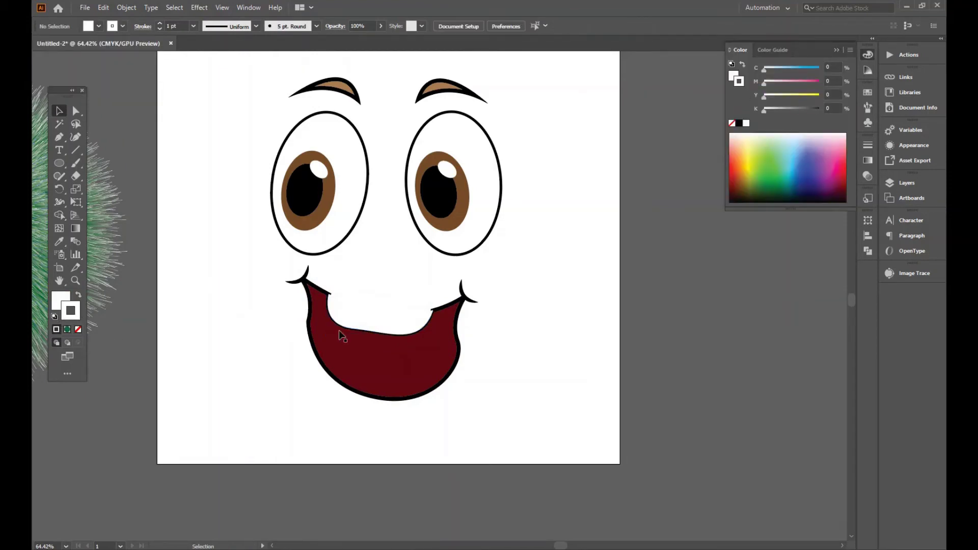
pyautogui.click(426, 326)
pyautogui.click(540, 359)
pyautogui.click(462, 315)
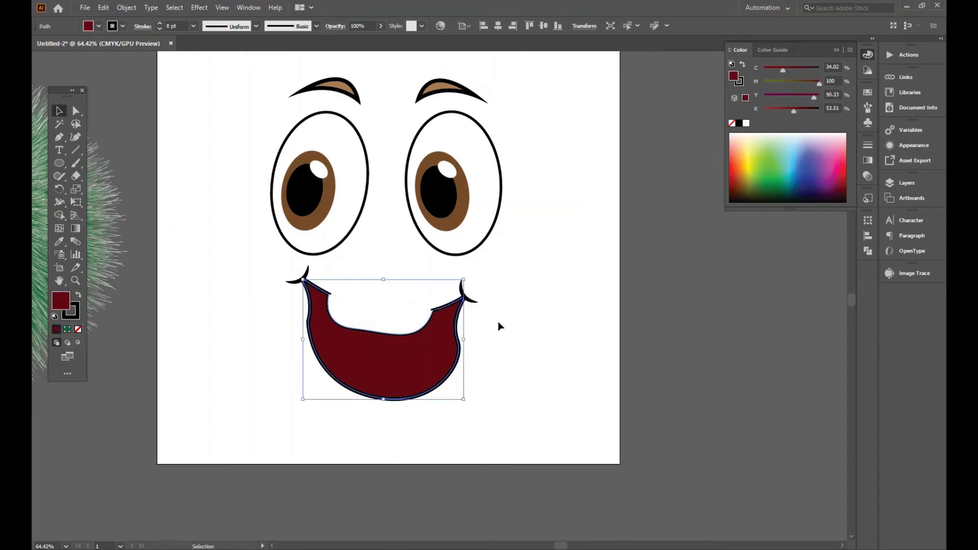
pyautogui.hotkey('ctrl', 'z')
pyautogui.click(497, 322)
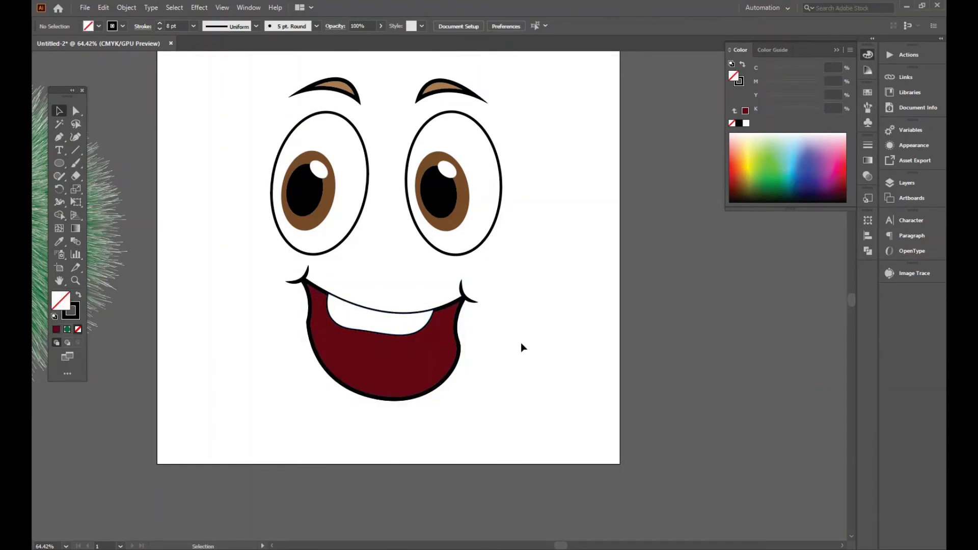
# Draw two unfilled curved lines forming a tongue along the lower edge of the mouth with the Pen tool.
pyautogui.scroll(-1, 521, 347)
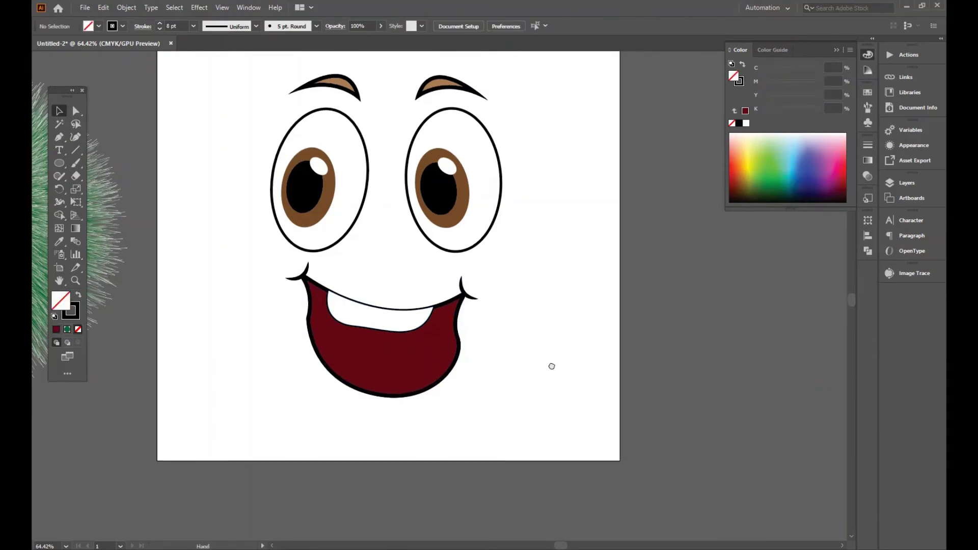
pyautogui.click(430, 382)
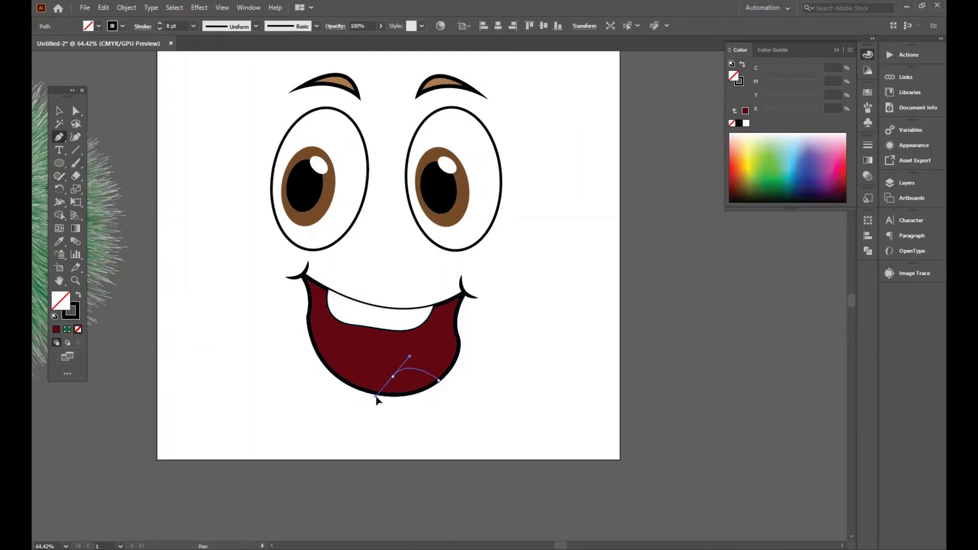
pyautogui.moveTo(376, 401)
pyautogui.mouseDown()
pyautogui.moveTo(391, 393)
pyautogui.moveTo(364, 408)
pyautogui.mouseUp()
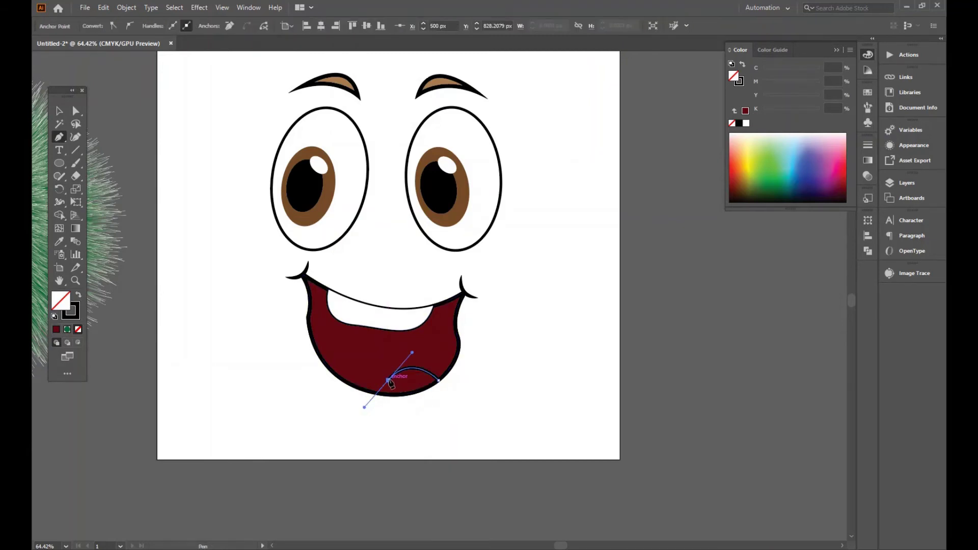
pyautogui.keyDown('ctrl'); pyautogui.click(164, 322); pyautogui.keyUp('ctrl')
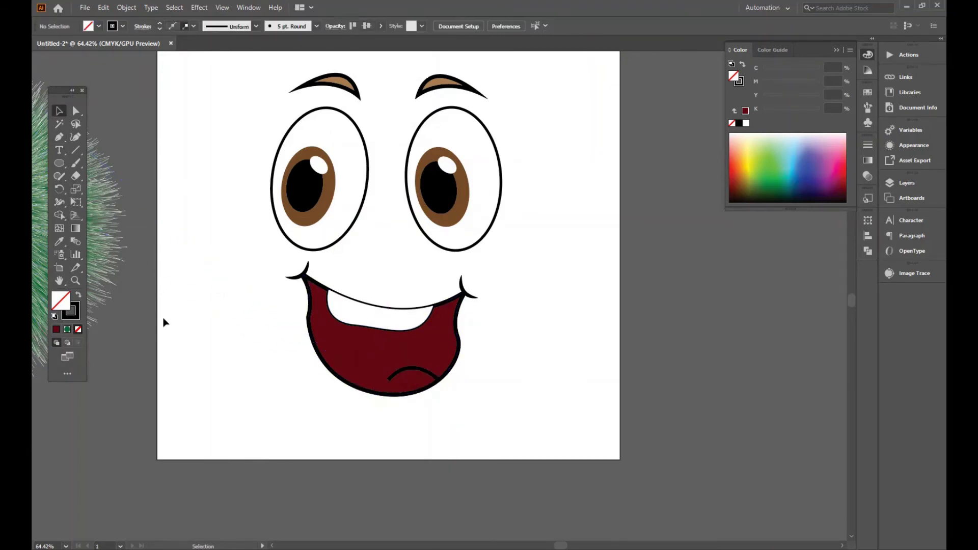
pyautogui.click(397, 374)
pyautogui.moveTo(345, 381); pyautogui.dragTo(326, 407)
pyautogui.keyDown('ctrl'); pyautogui.click(470, 428); pyautogui.keyUp('ctrl')
# Reduce the stroke weight of both tongue lines to 2 pt.
pyautogui.hotkey('ctrl', '+')
pyautogui.hotkey('ctrl', '+')
pyautogui.hotkey('ctrl', '+')
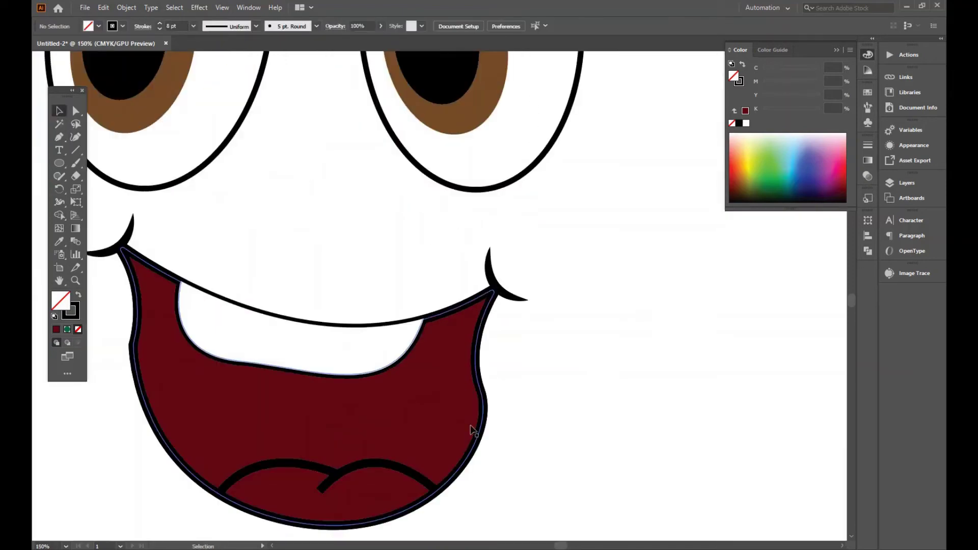
pyautogui.moveTo(470, 428); pyautogui.dragTo(541, 273)
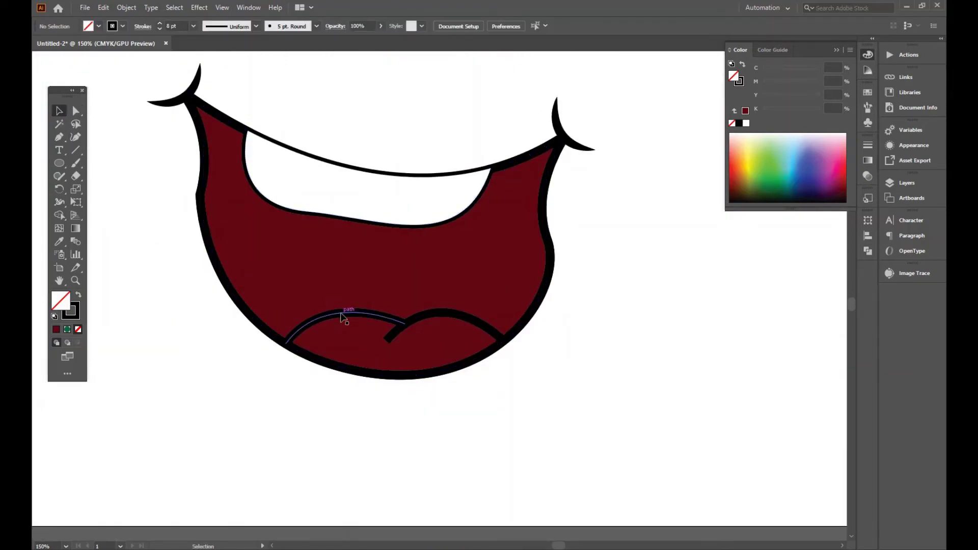
pyautogui.click(387, 316)
pyautogui.click(160, 29)
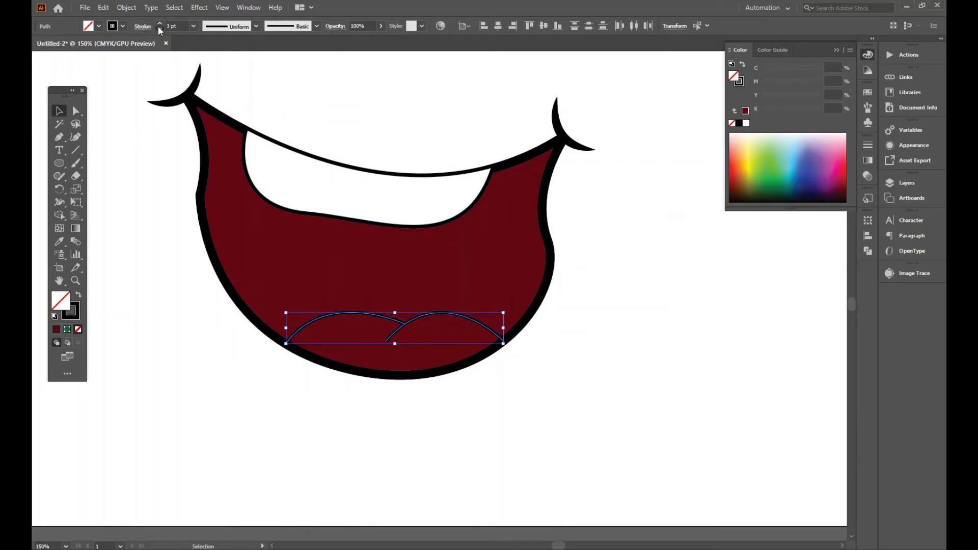
pyautogui.click(213, 384)
pyautogui.click(418, 321)
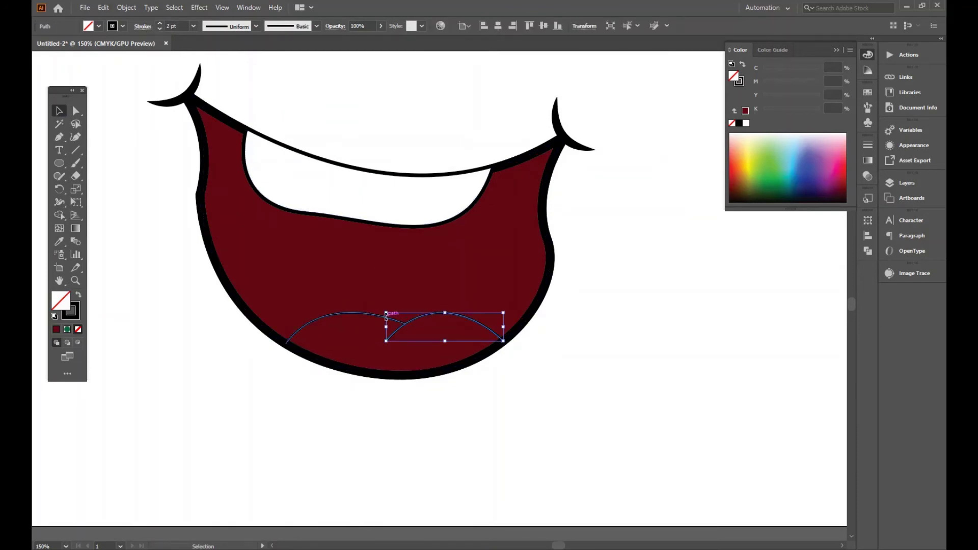
# Select the mouth and tongue line paths and merge the two tongue areas into one shape with the Shape Builder tool.
pyautogui.click(466, 480)
pyautogui.scroll(-2, 467, 478)
pyautogui.click(483, 338)
pyautogui.click(504, 369)
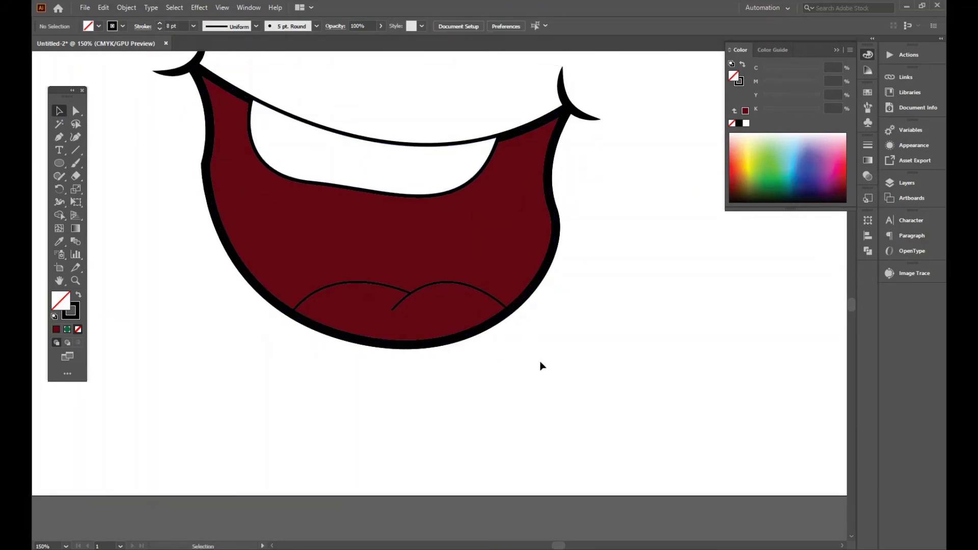
pyautogui.moveTo(263, 265); pyautogui.dragTo(263, 265)
pyautogui.click(58, 216)
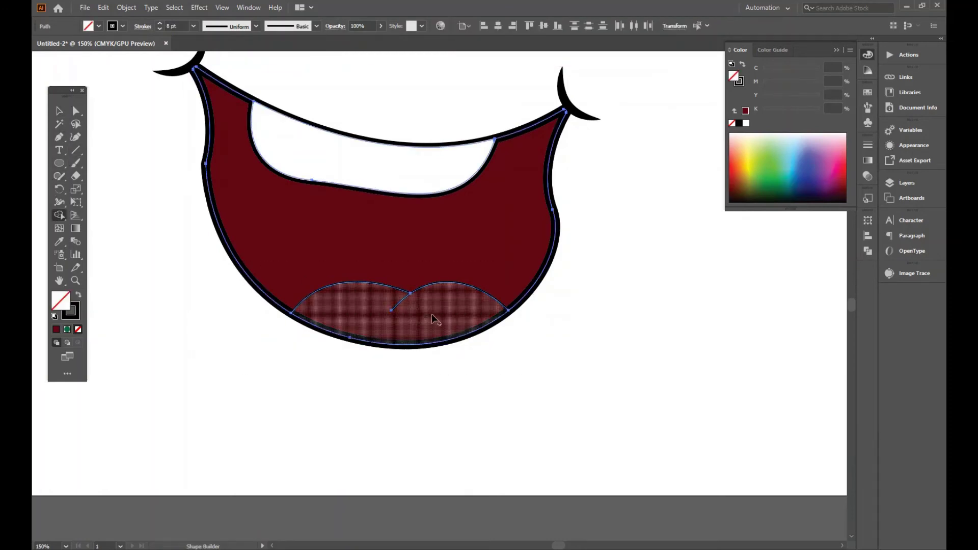
pyautogui.click(432, 317)
# Delete the dark red mouth region above the tongue.
pyautogui.click(61, 112)
pyautogui.click(402, 464)
pyautogui.click(473, 310)
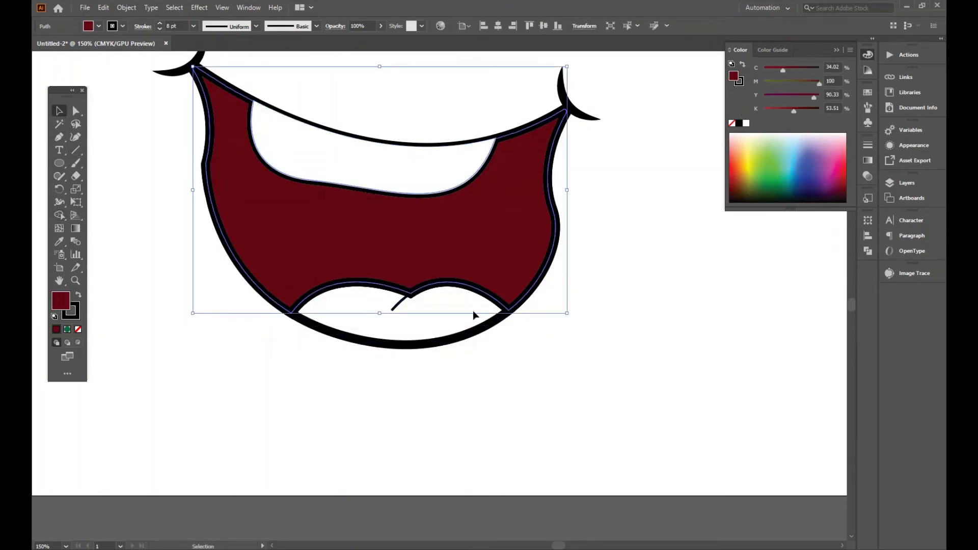
pyautogui.press('Delete')
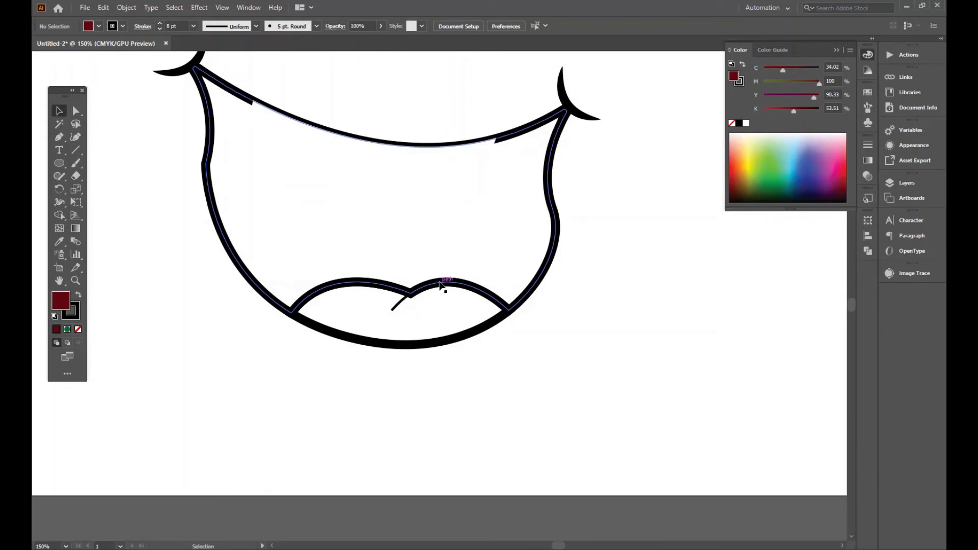
# Fill the tongue shape with the crimson pink swatch (C 10, M 100, Y 50, K 0).
pyautogui.click(410, 288)
pyautogui.click(588, 375)
pyautogui.click(440, 349)
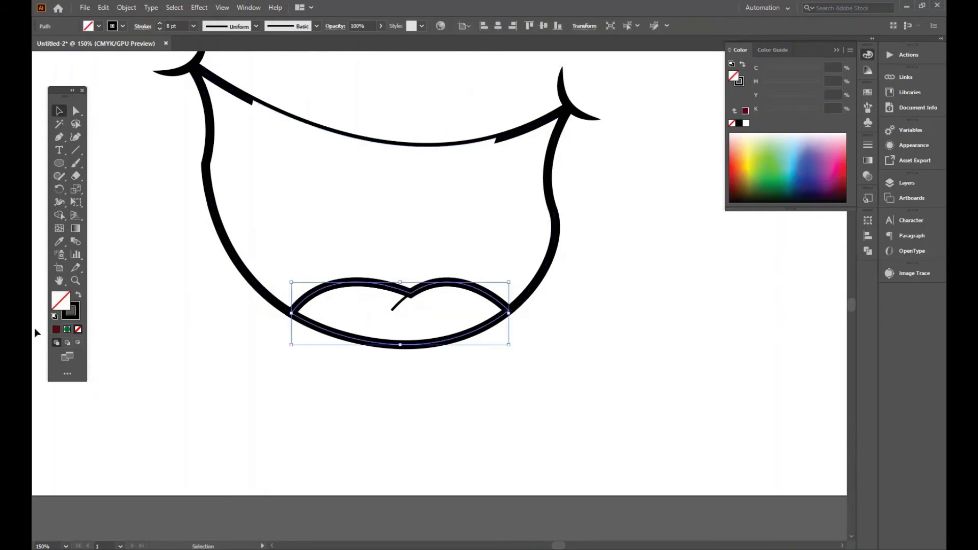
pyautogui.click(100, 27)
pyautogui.click(121, 49)
pyautogui.click(53, 59)
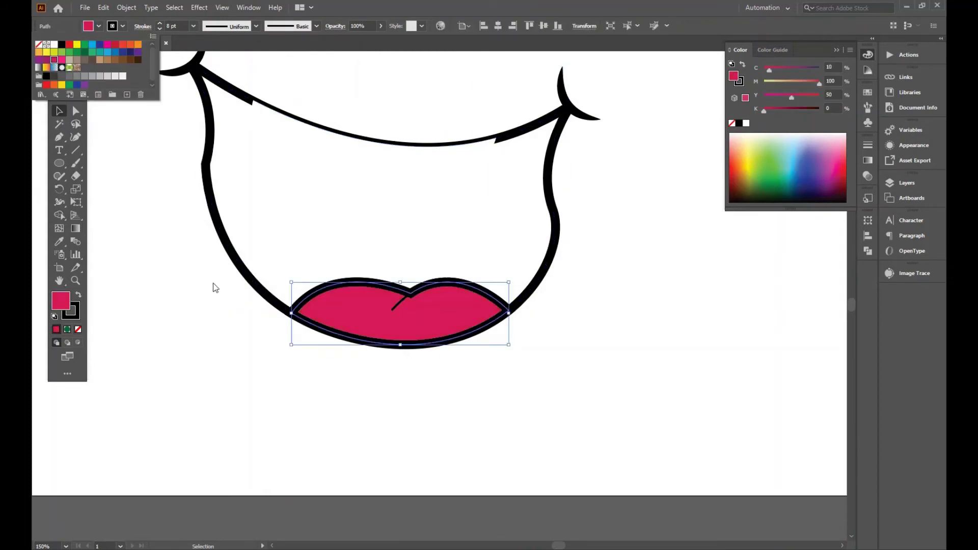
# Paste the copied full mouth outline in front and fill it with dark red #66000c.
pyautogui.click(570, 363)
pyautogui.hotkey('ctrl', 'f')
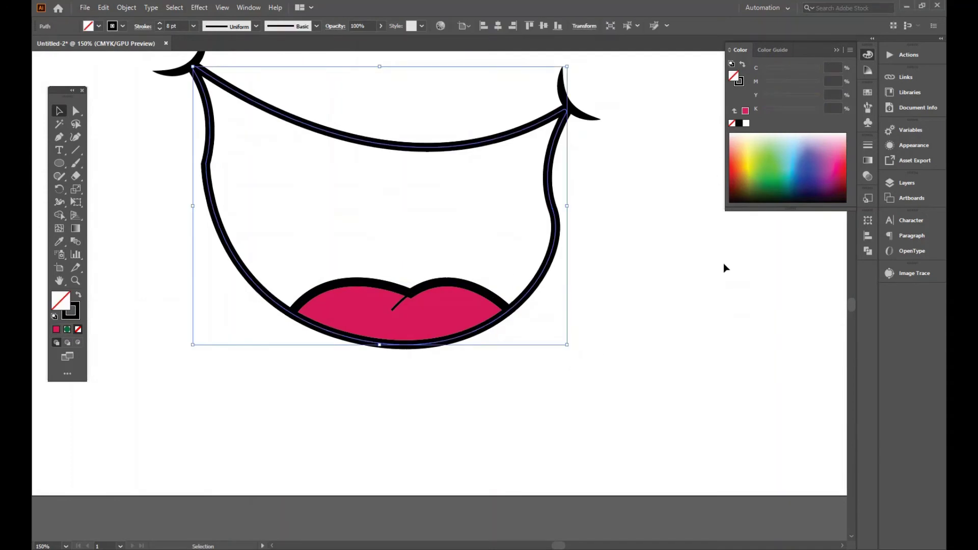
pyautogui.doubleClick(72, 312)
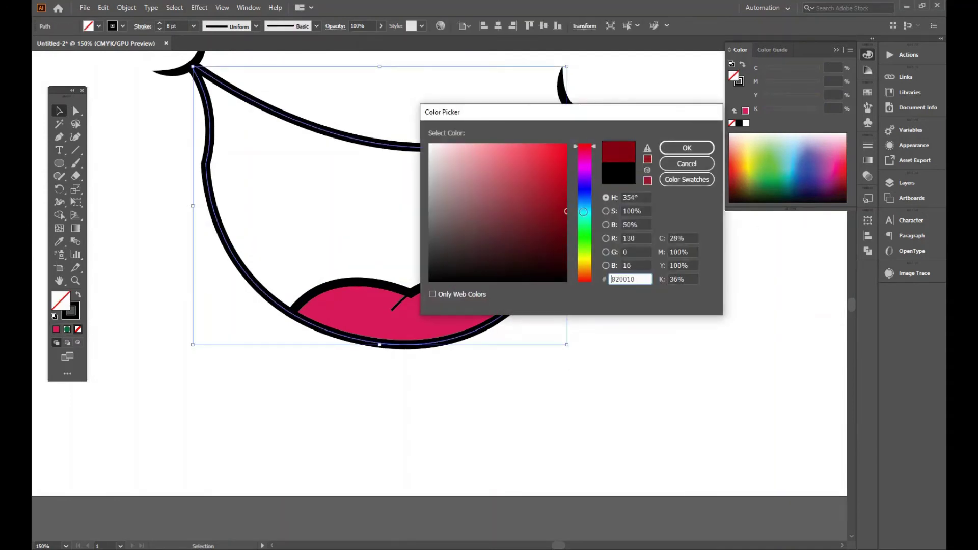
pyautogui.moveTo(581, 193); pyautogui.dragTo(583, 146)
pyautogui.click(558, 236)
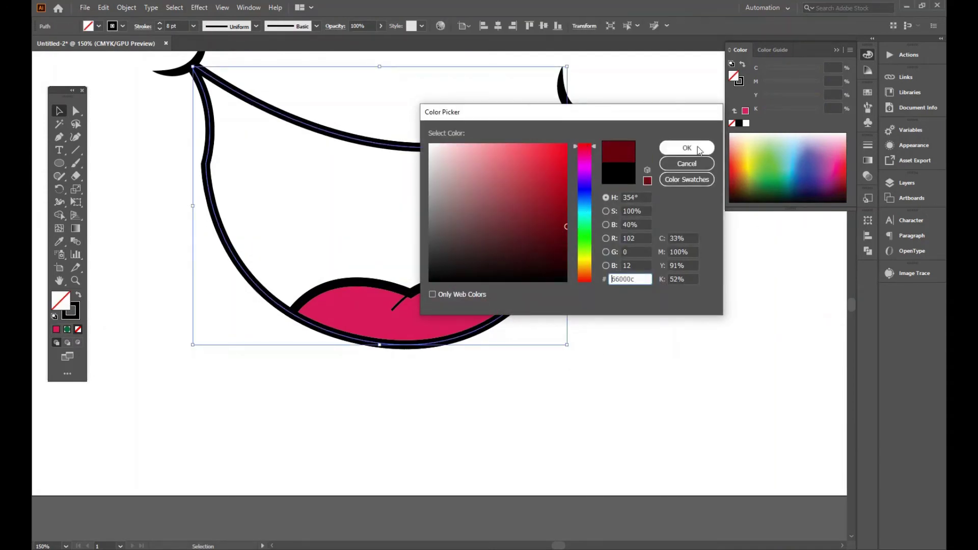
pyautogui.click(687, 147)
# Send the dark red mouth shape to the back, behind the teeth and tongue.
pyautogui.scroll(1, 611, 275)
pyautogui.rightClick(581, 244)
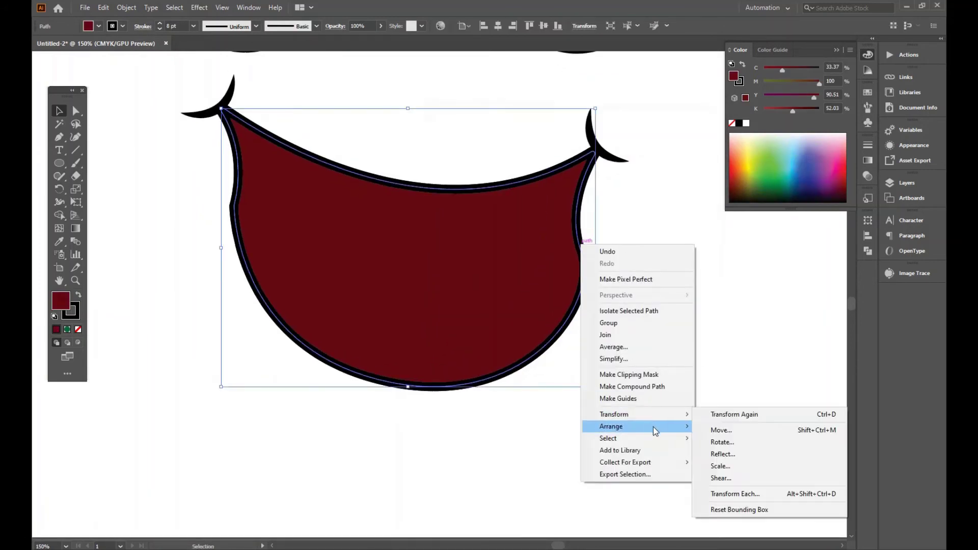
pyautogui.click(725, 462)
# Try moving the pink tongue out beside the mouth and undo the move.
pyautogui.moveTo(395, 361); pyautogui.dragTo(630, 355)
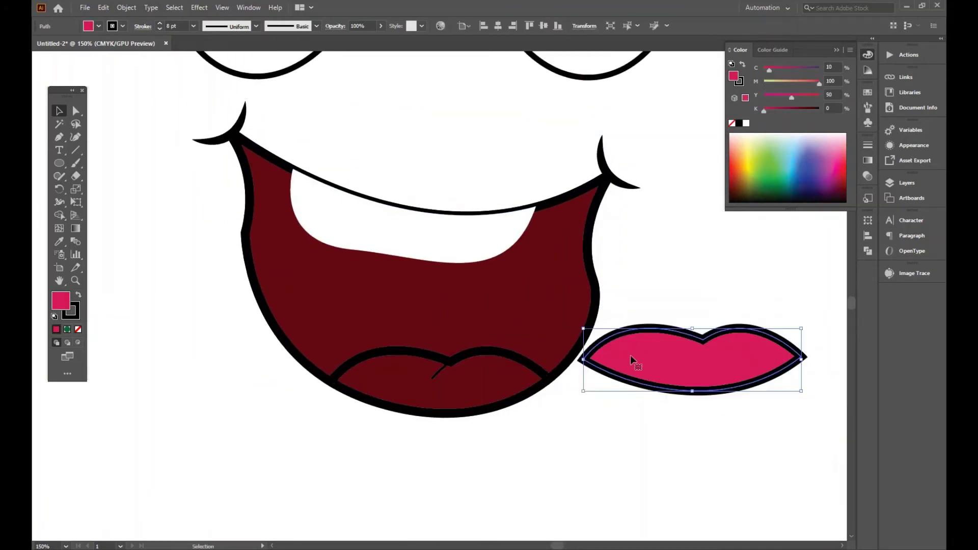
pyautogui.hotkey('ctrl', 'z')
pyautogui.click(683, 440)
# Reduce the stroke weight of the pink tongue shape to 2 pt.
pyautogui.click(476, 355)
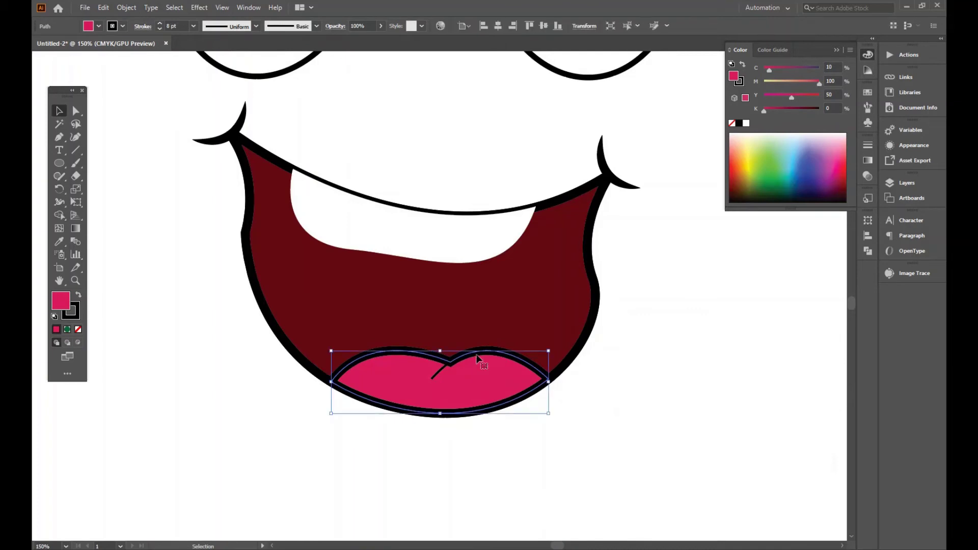
pyautogui.click(69, 318)
pyautogui.click(140, 279)
pyautogui.click(464, 356)
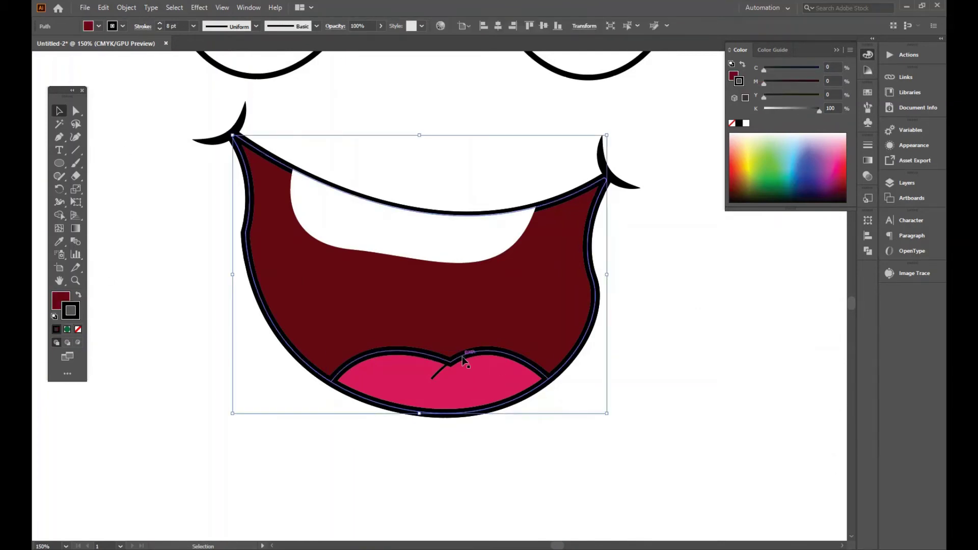
pyautogui.press('Delete')
pyautogui.click(464, 356)
pyautogui.click(450, 382)
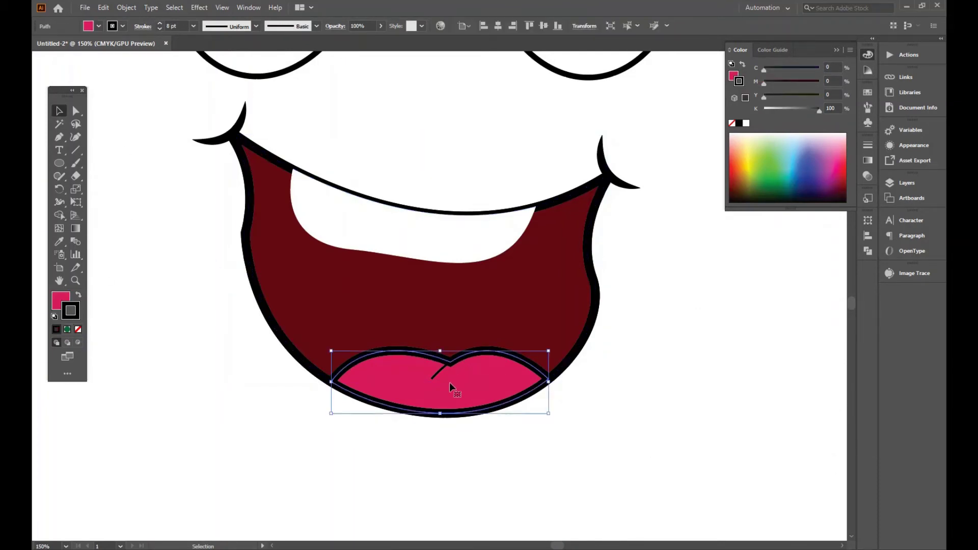
pyautogui.click(160, 30)
pyautogui.click(215, 323)
# Bring the pink tongue shape to the front of the stacking order.
pyautogui.click(522, 357)
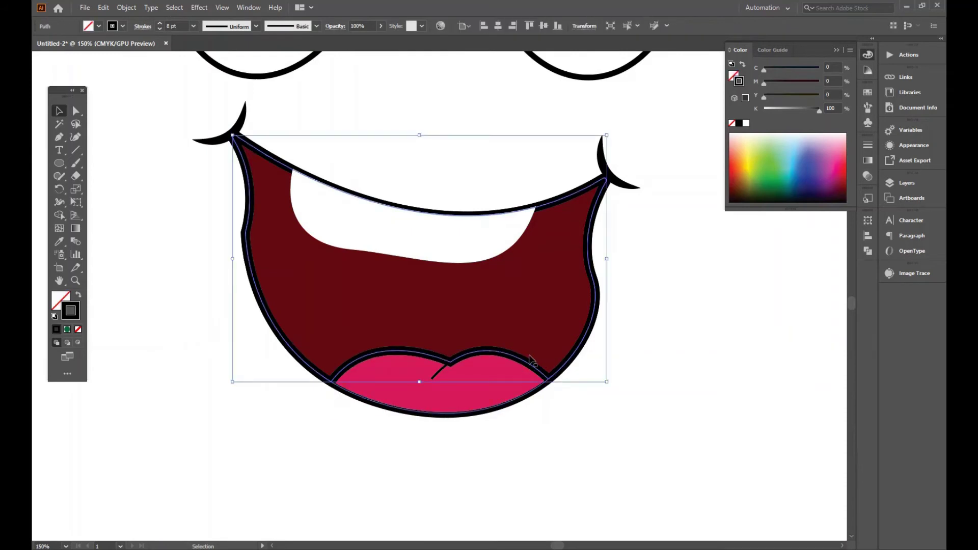
pyautogui.click(572, 388)
pyautogui.rightClick(509, 381)
pyautogui.moveTo(586, 332)
pyautogui.click(643, 327)
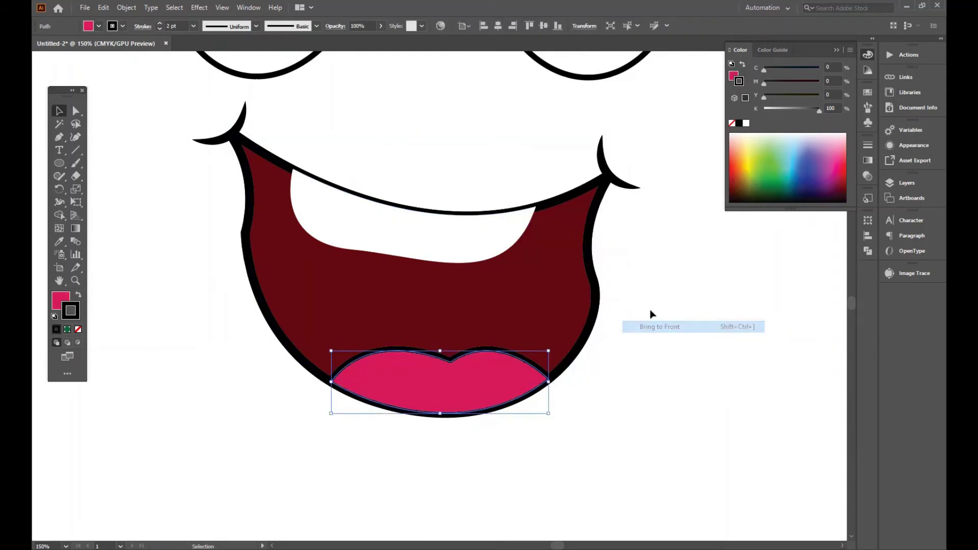
pyautogui.click(658, 304)
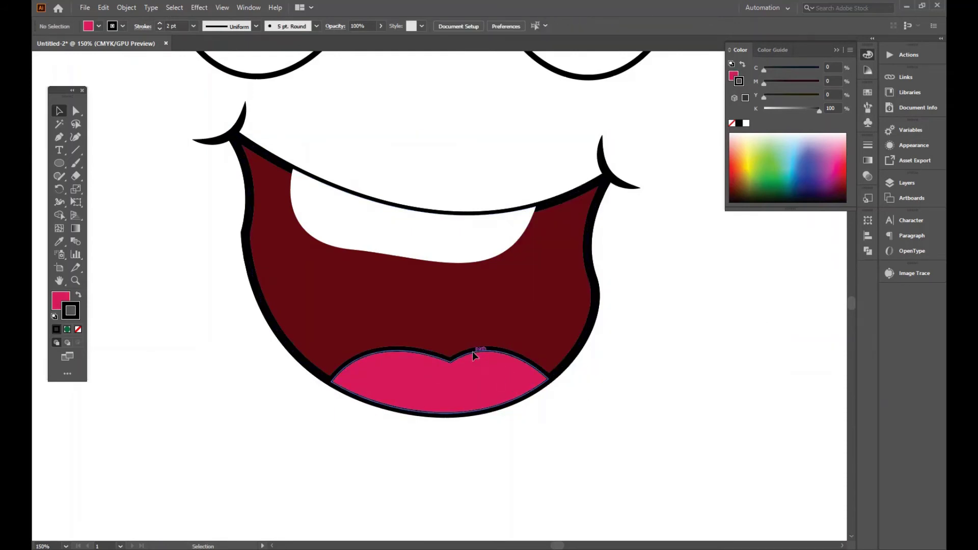
# Try dragging the tongue shape sideways and undo the move.
pyautogui.moveTo(472, 351); pyautogui.dragTo(610, 364)
pyautogui.hotkey('ctrl', 'z')
pyautogui.click(626, 421)
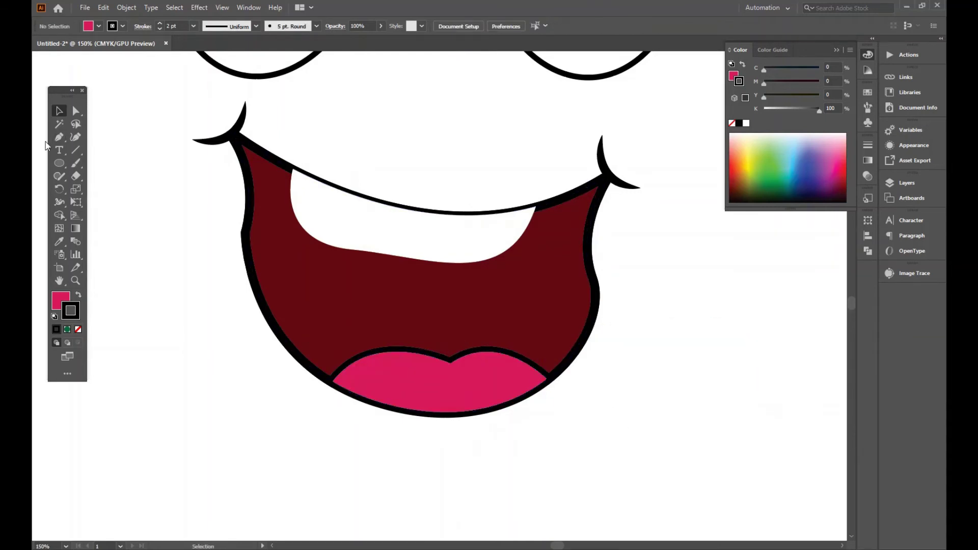
# Draw a curved crease line from the tongue's right upper edge down into its middle with the Pen tool.
pyautogui.click(491, 351)
pyautogui.moveTo(431, 402)
pyautogui.mouseDown()
pyautogui.moveTo(441, 442)
pyautogui.moveTo(419, 423)
pyautogui.mouseUp()
pyautogui.hotkey('ctrl', 'z')
pyautogui.click(60, 110)
pyautogui.click(273, 425)
pyautogui.moveTo(520, 450); pyautogui.dragTo(527, 478)
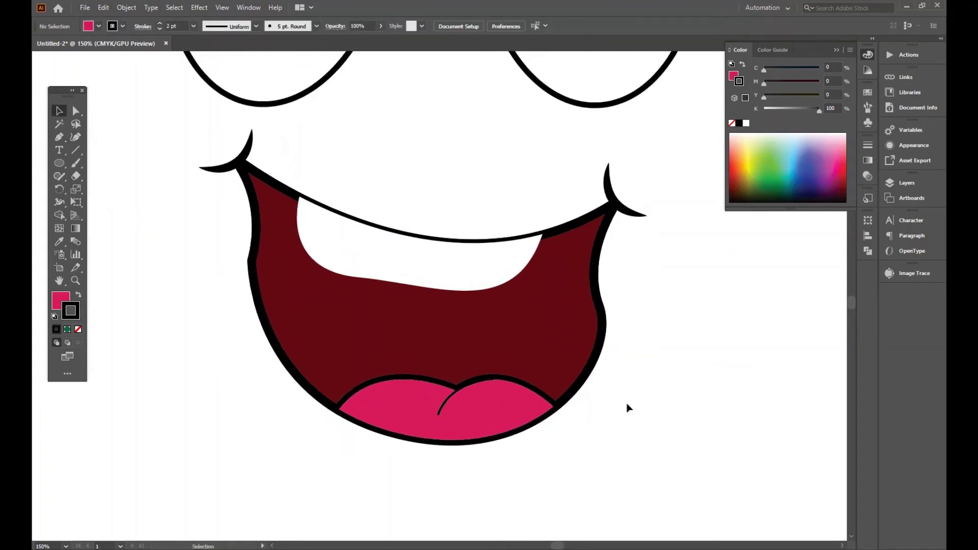
# Draw a closed, curved highlight shape across both halves of the tongue, dipping below the crease, with the Pen tool.
pyautogui.click(370, 393)
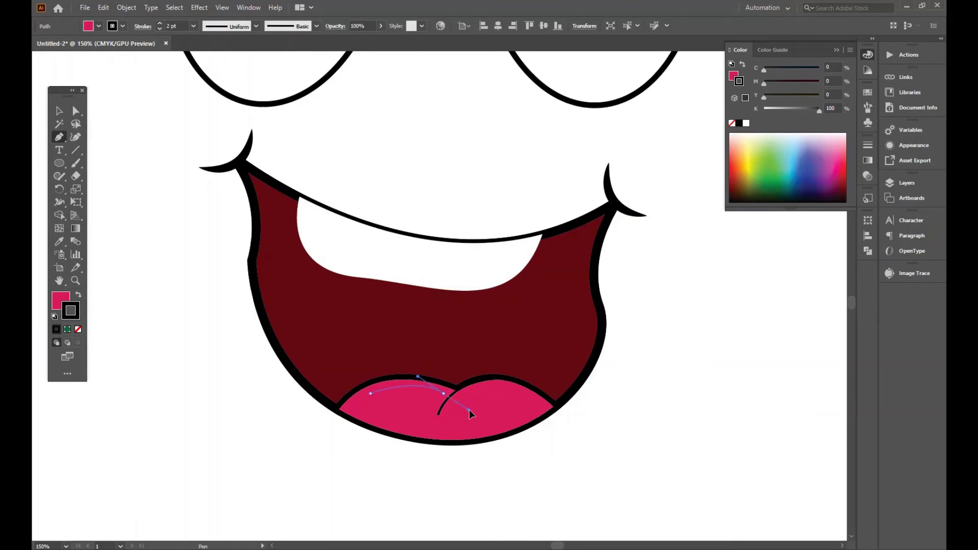
pyautogui.moveTo(469, 414); pyautogui.dragTo(573, 416)
pyautogui.hotkey('ctrl', 'z')
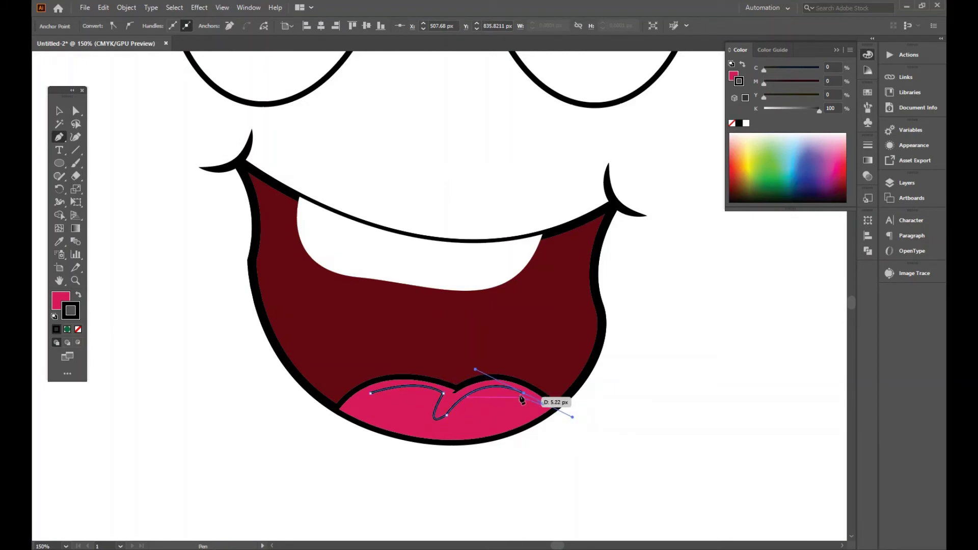
pyautogui.click(524, 393)
pyautogui.moveTo(453, 419); pyautogui.dragTo(408, 456)
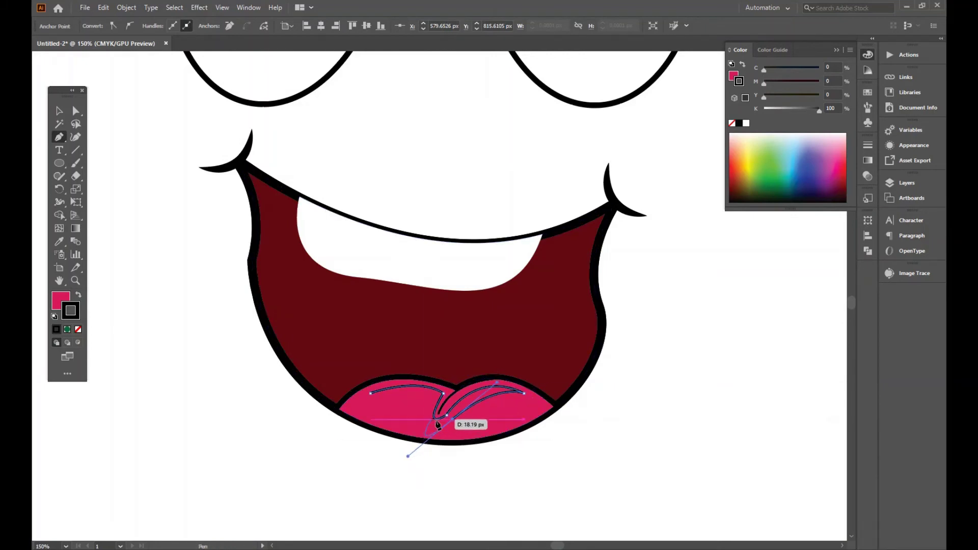
pyautogui.click(430, 393)
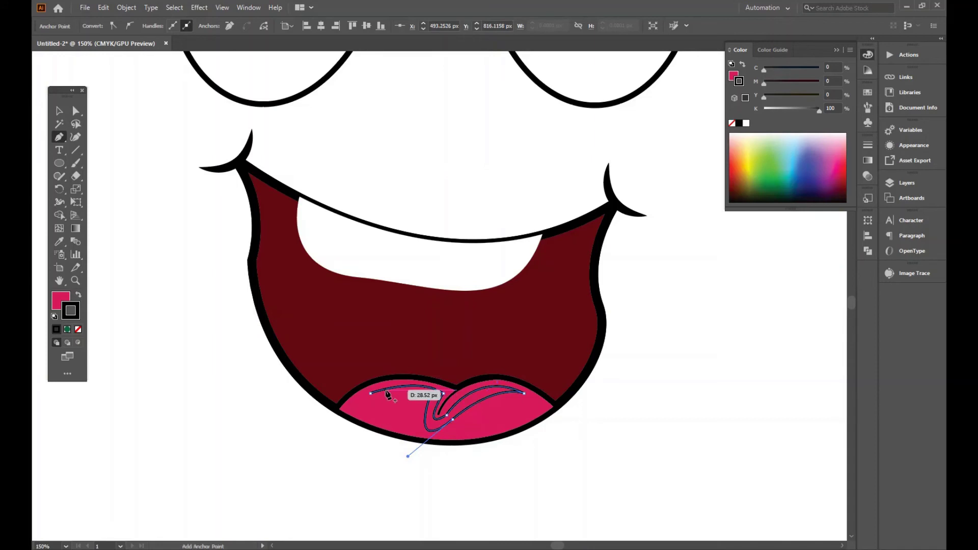
pyautogui.moveTo(371, 398); pyautogui.dragTo(323, 410)
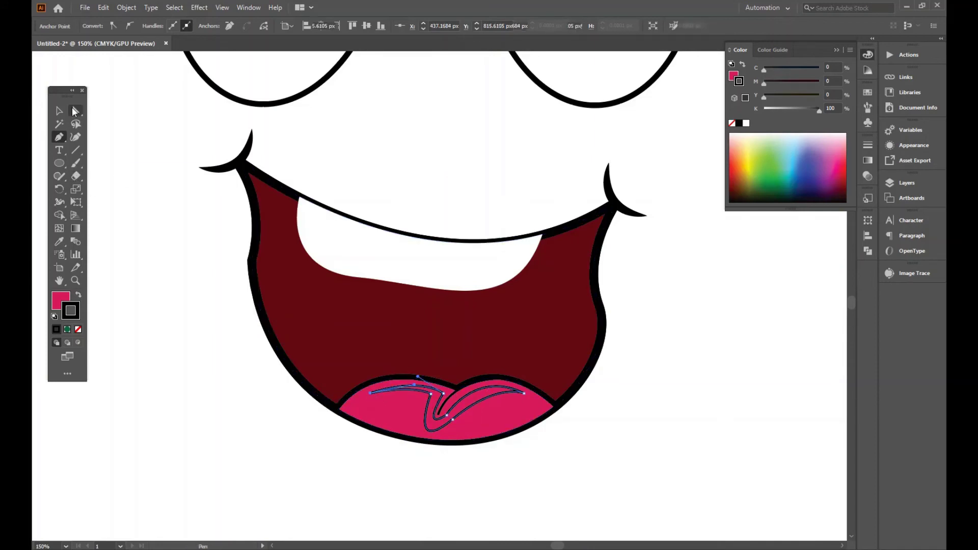
# Round the left tip and the two upper fold corners of the tongue highlight shape with the Direct Selection tool.
pyautogui.click(74, 111)
pyautogui.hotkey('ctrl', '+')
pyautogui.hotkey('ctrl', '+')
pyautogui.hotkey('ctrl', '+')
pyautogui.click(295, 448)
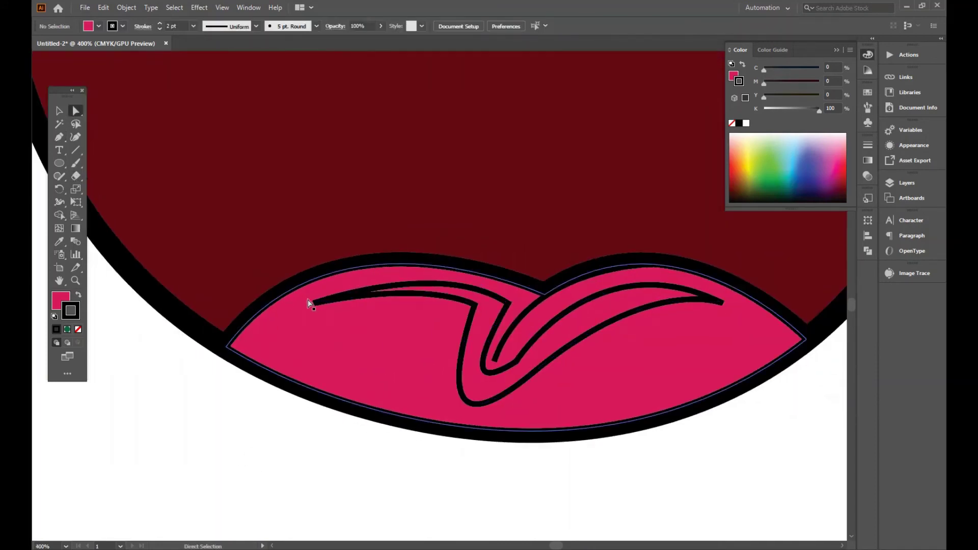
pyautogui.click(309, 301)
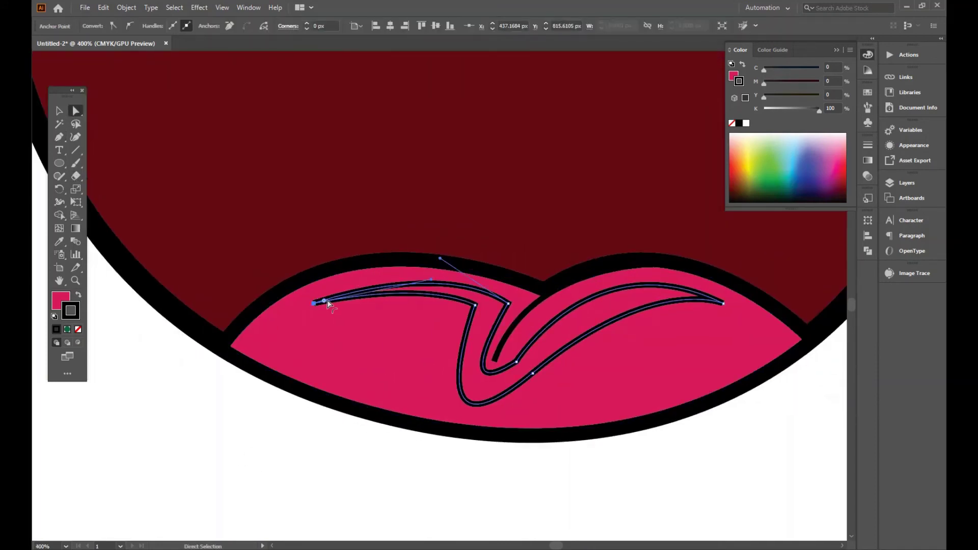
pyautogui.click(501, 301)
pyautogui.click(475, 307)
pyautogui.click(473, 307)
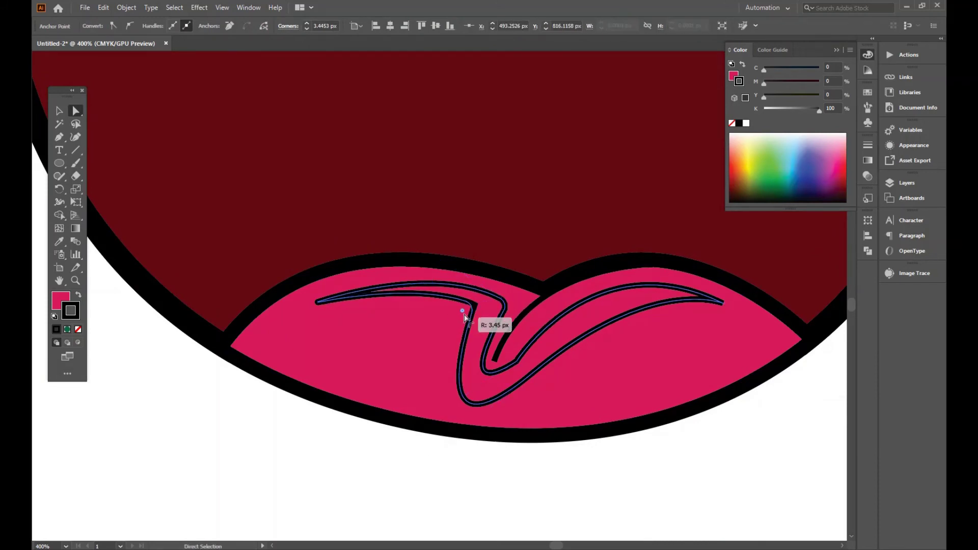
pyautogui.moveTo(464, 318); pyautogui.dragTo(464, 318)
# Round the lower fold corner and the right tip of the tongue highlight shape.
pyautogui.moveTo(599, 394); pyautogui.dragTo(496, 371)
pyautogui.click(431, 350)
pyautogui.click(416, 339)
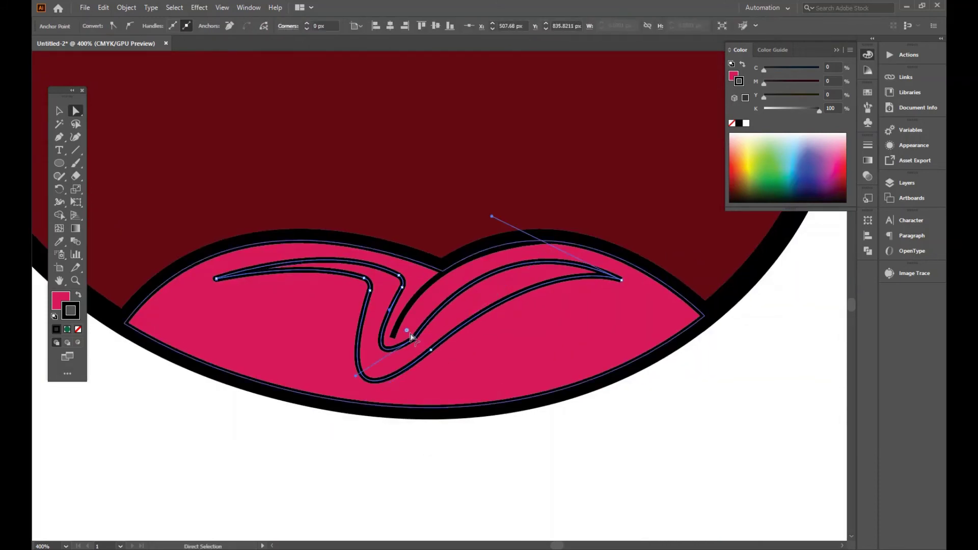
pyautogui.moveTo(408, 332); pyautogui.dragTo(368, 300)
pyautogui.click(622, 281)
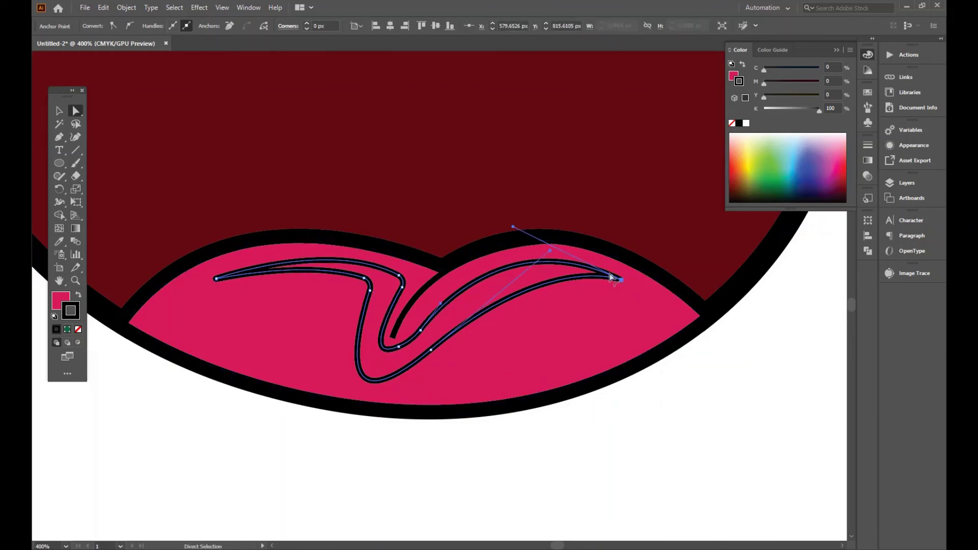
pyautogui.hotkey('ctrl', 'shift', 'a')
# Remove the stroke from the tongue highlight shape and fill it with brighter pink (C 0, M 95, Y 20, K 0).
pyautogui.click(59, 111)
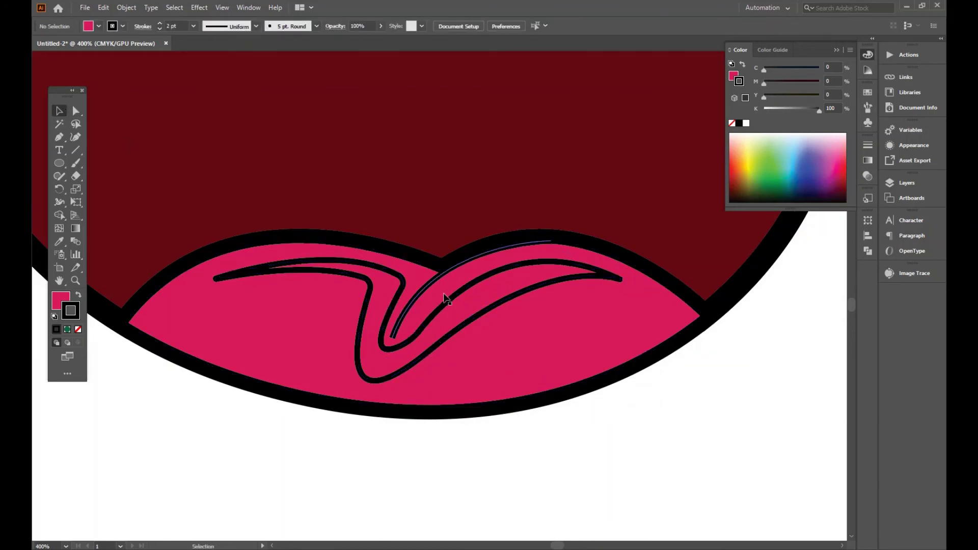
pyautogui.click(444, 297)
pyautogui.click(61, 300)
pyautogui.click(78, 315)
pyautogui.click(78, 329)
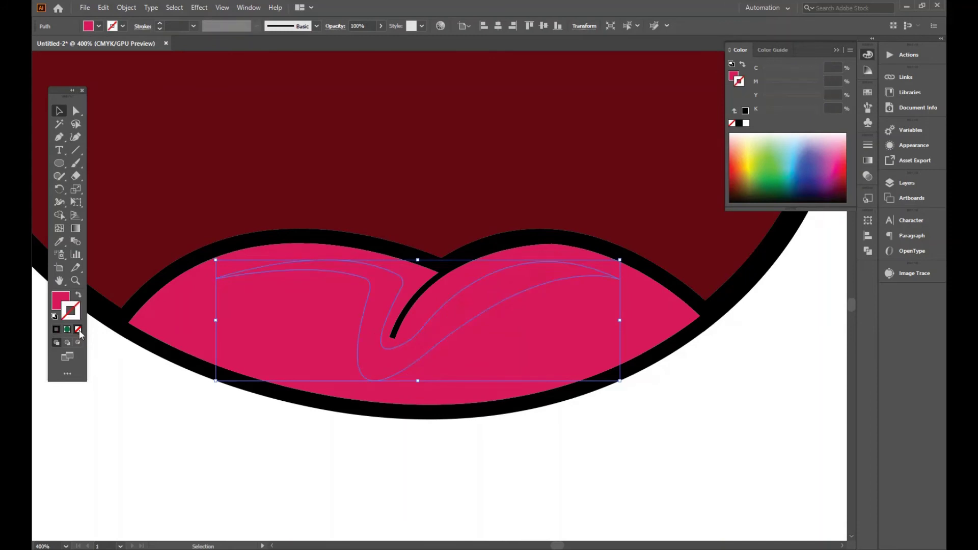
pyautogui.click(58, 303)
pyautogui.click(99, 26)
pyautogui.click(61, 63)
pyautogui.hotkey('ctrl', 'shift', 'a')
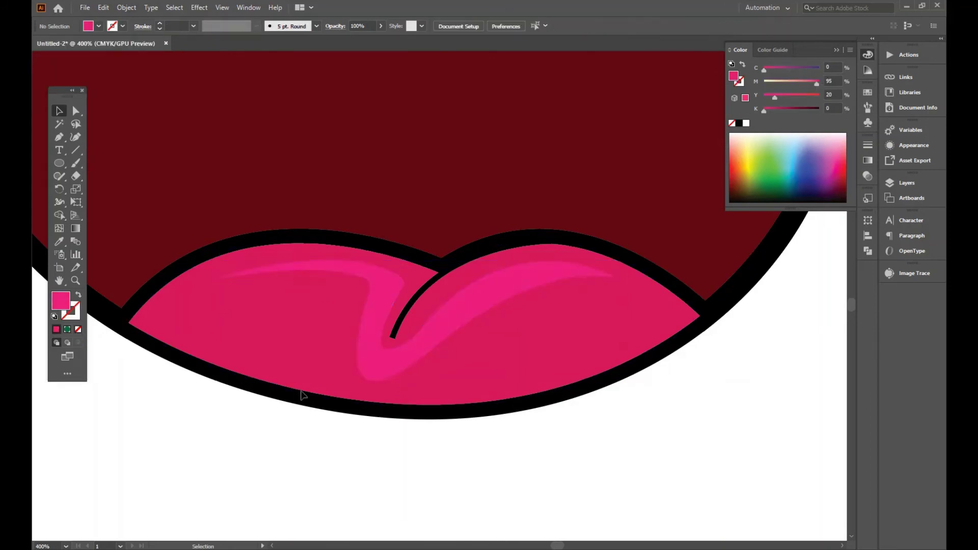
# Draw a small, narrow curved shape inside the right part of the tongue highlight with the Pen tool.
pyautogui.click(502, 259)
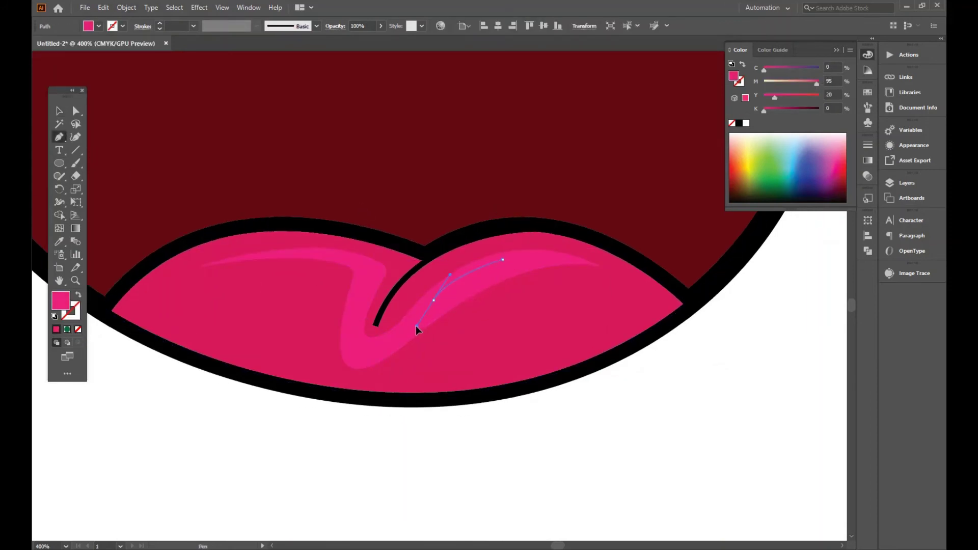
pyautogui.click(434, 300)
pyautogui.hotkey('ctrl', 'z')
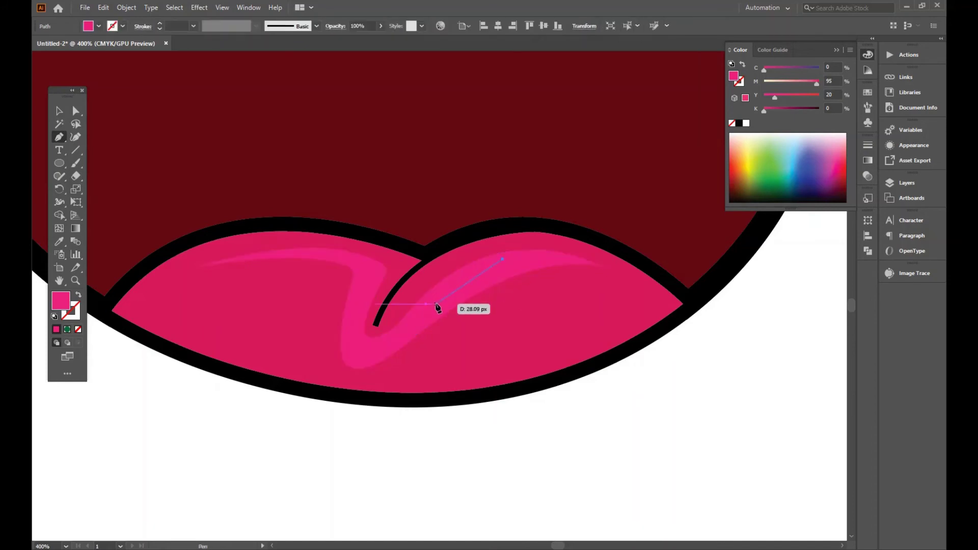
pyautogui.moveTo(425, 334); pyautogui.dragTo(421, 340)
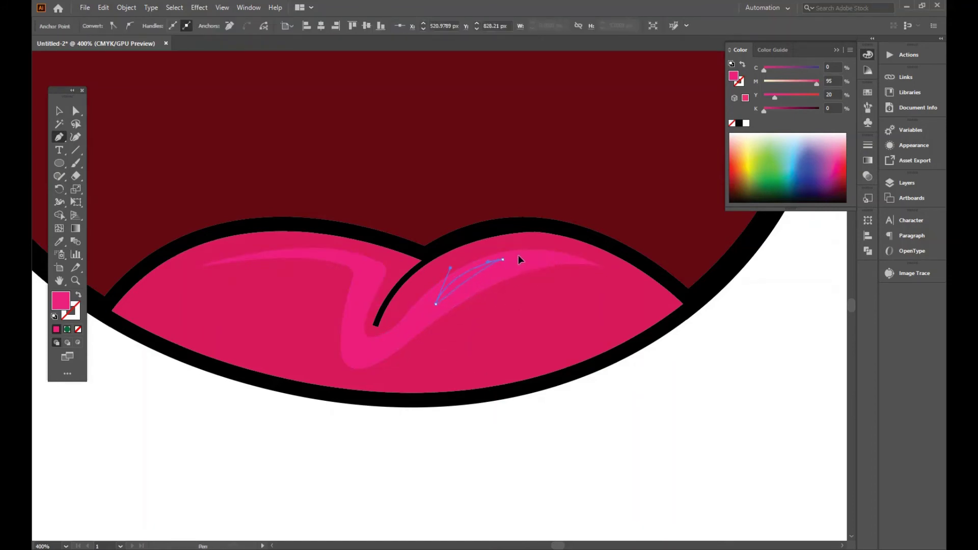
# Fill the small curved highlight on the tongue with white and lower its opacity to 50%.
pyautogui.moveTo(540, 244); pyautogui.dragTo(541, 244)
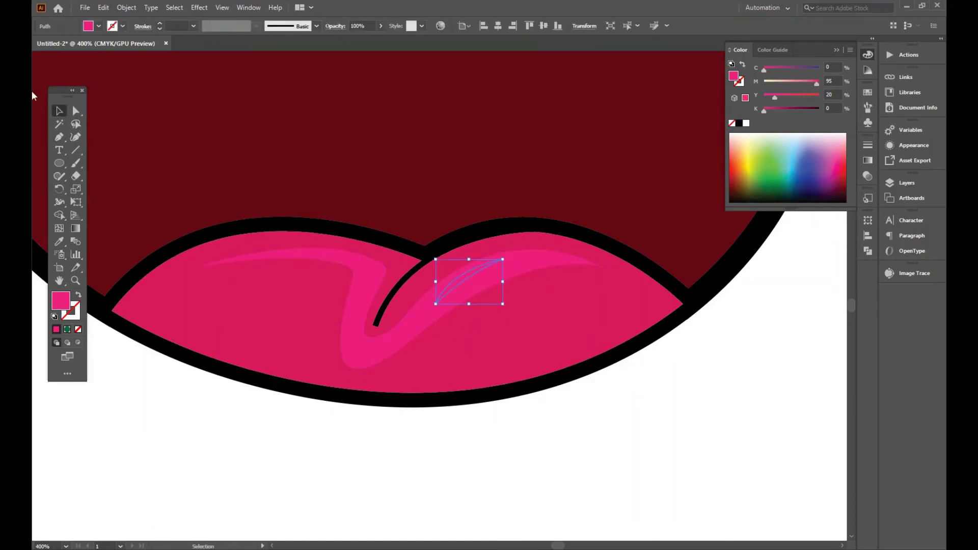
pyautogui.click(98, 26)
pyautogui.click(53, 51)
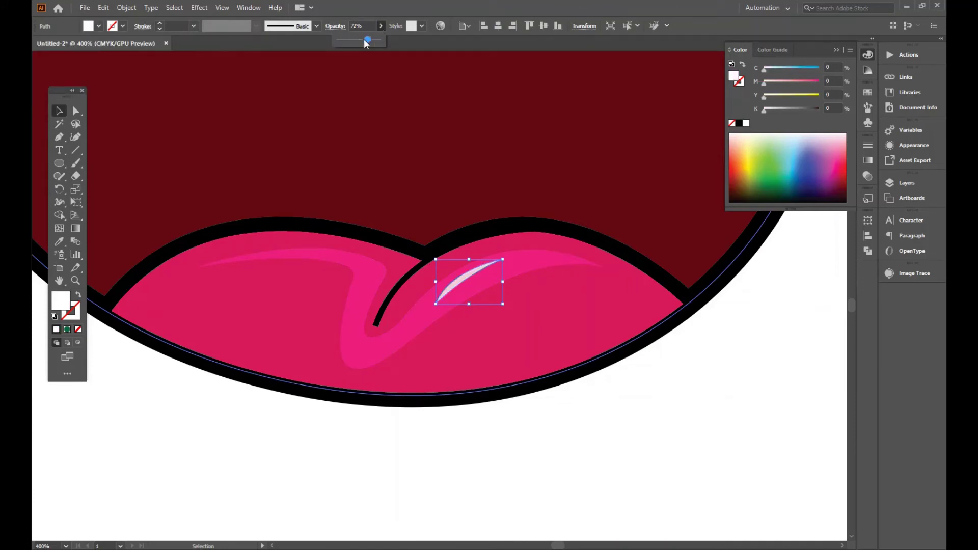
pyautogui.moveTo(367, 42); pyautogui.dragTo(357, 41)
pyautogui.click(699, 426)
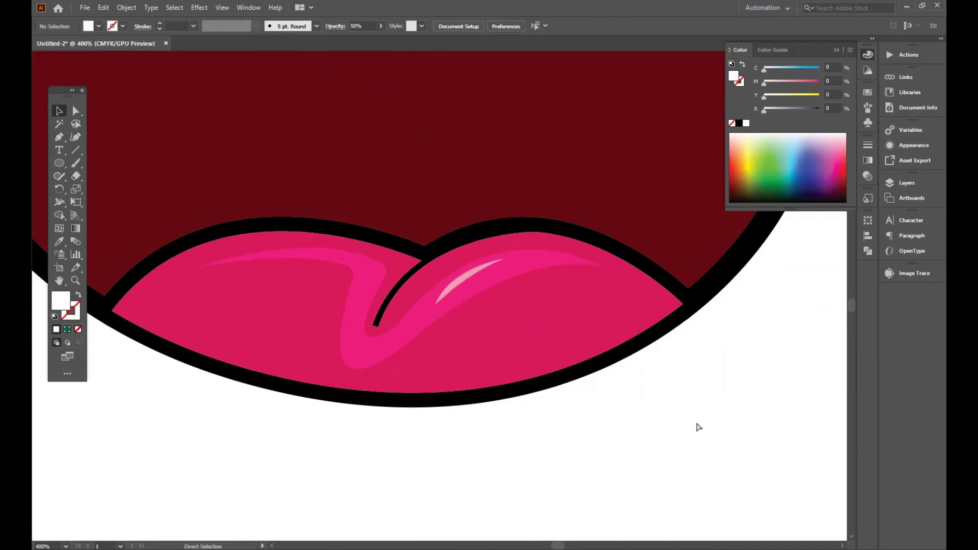
# Draw a closed, curved band with the Pen tool inside the mouth just above the tongue, following the tongue's upper contour.
pyautogui.hotkey('ctrl', '-')
pyautogui.hotkey('ctrl', '-')
pyautogui.moveTo(571, 151); pyautogui.dragTo(589, 300)
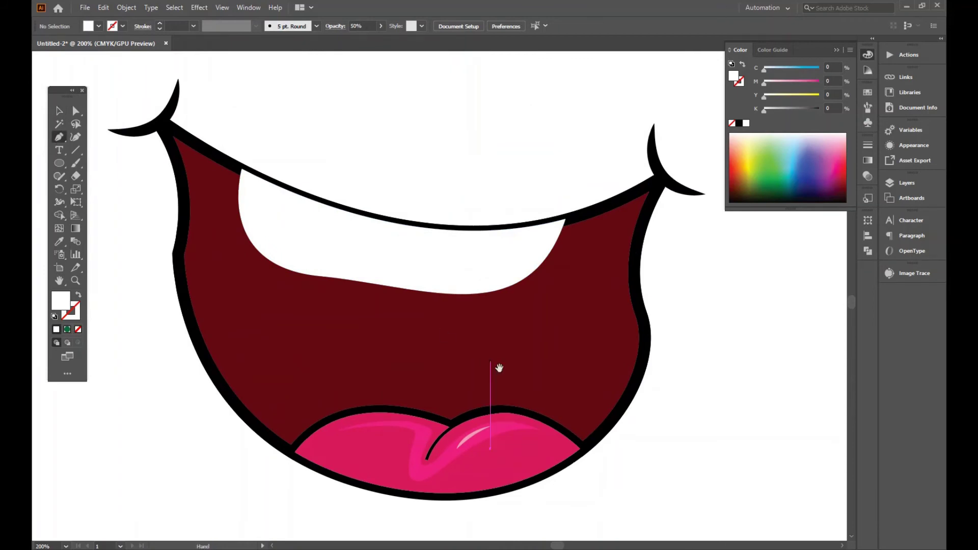
pyautogui.moveTo(499, 368)
pyautogui.mouseDown()
pyautogui.moveTo(508, 308)
pyautogui.moveTo(496, 362)
pyautogui.mouseUp()
pyautogui.click(301, 358)
pyautogui.hotkey('ctrl', 'z')
pyautogui.hotkey('ctrl', 'z')
pyautogui.click(299, 362)
pyautogui.moveTo(452, 332); pyautogui.dragTo(642, 421)
pyautogui.click(453, 332)
pyautogui.moveTo(447, 285)
pyautogui.mouseDown()
pyautogui.moveTo(590, 246)
pyautogui.moveTo(448, 288)
pyautogui.mouseUp()
pyautogui.moveTo(298, 362); pyautogui.dragTo(342, 470)
# Fill the curved band above the tongue with red (C 15, M 100, Y 90, K 10).
pyautogui.click(59, 111)
pyautogui.click(508, 330)
pyautogui.click(508, 306)
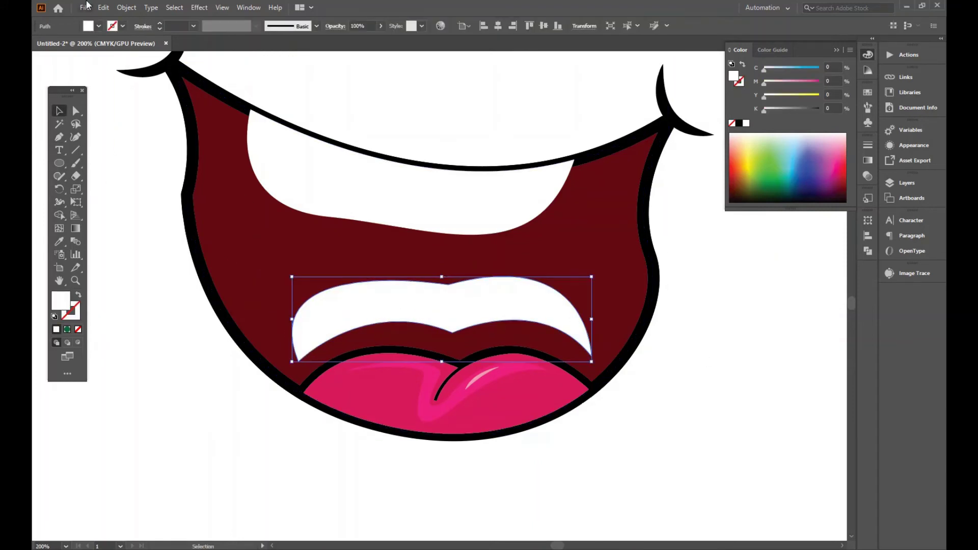
pyautogui.click(98, 26)
pyautogui.click(115, 44)
pyautogui.click(213, 384)
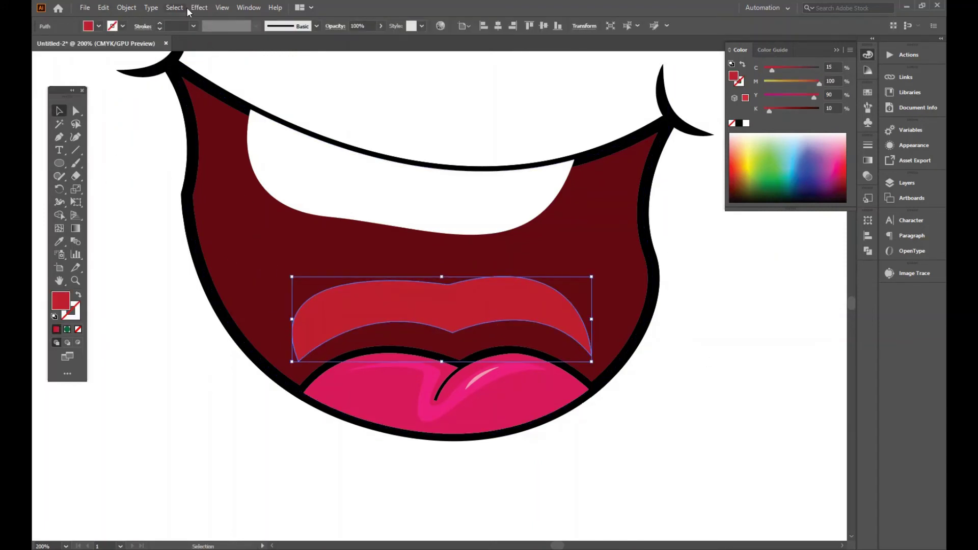
# Apply a Gaussian Blur to the red band above the tongue so that its edges fade softly.
pyautogui.click(199, 7)
pyautogui.moveTo(219, 190)
pyautogui.click(346, 190)
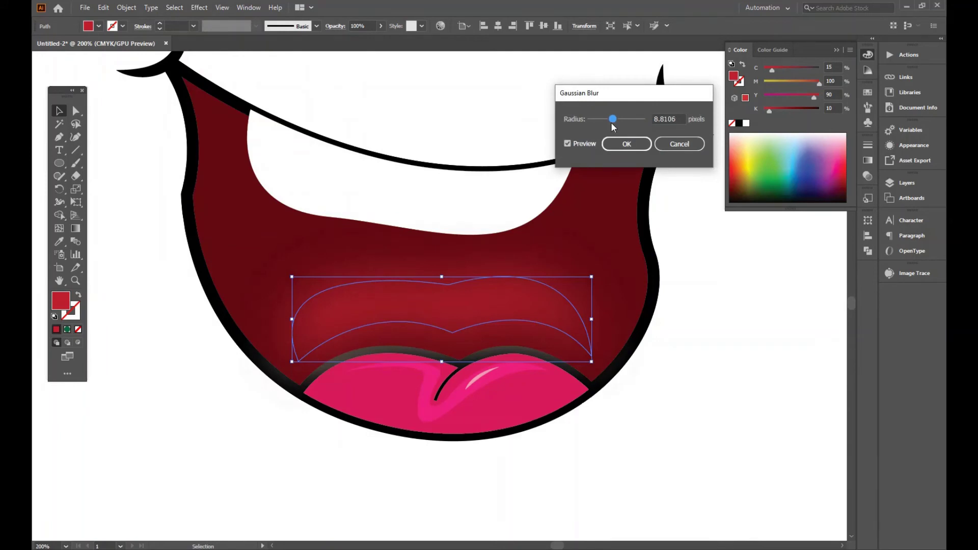
pyautogui.moveTo(610, 122); pyautogui.dragTo(616, 123)
pyautogui.click(627, 144)
pyautogui.click(737, 392)
# Make an unfilled copy of the mouth shape with its 8 pt black stroke and bring it to the front.
pyautogui.hotkey('ctrl', '-')
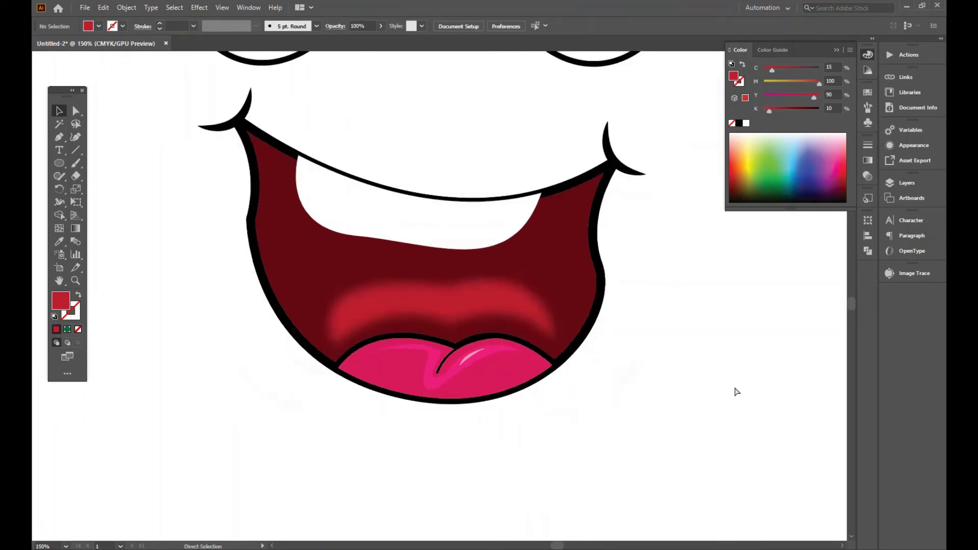
pyautogui.hotkey('ctrl', '-')
pyautogui.hotkey('ctrl', '-')
pyautogui.hotkey('ctrl', '-')
pyautogui.click(507, 351)
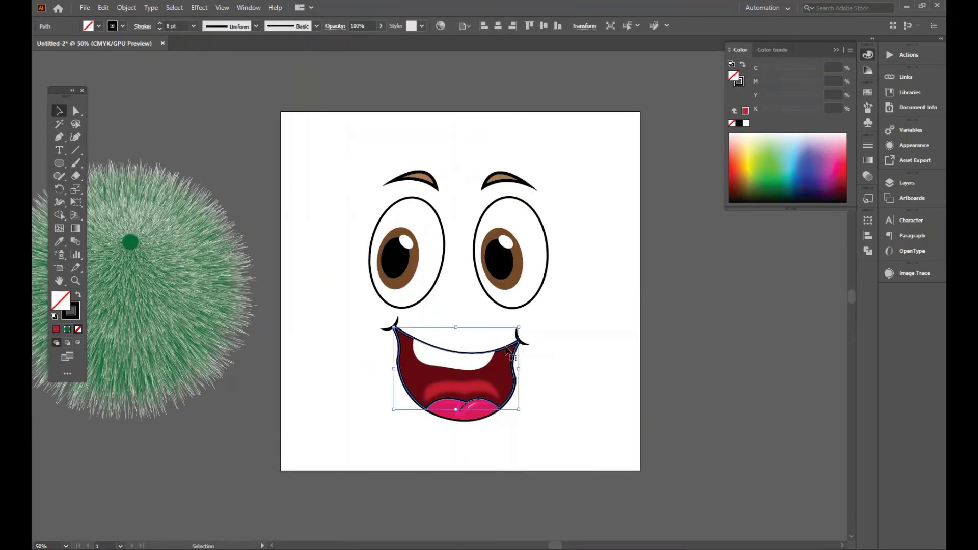
pyautogui.rightClick(507, 350)
pyautogui.click(557, 397)
pyautogui.click(470, 370)
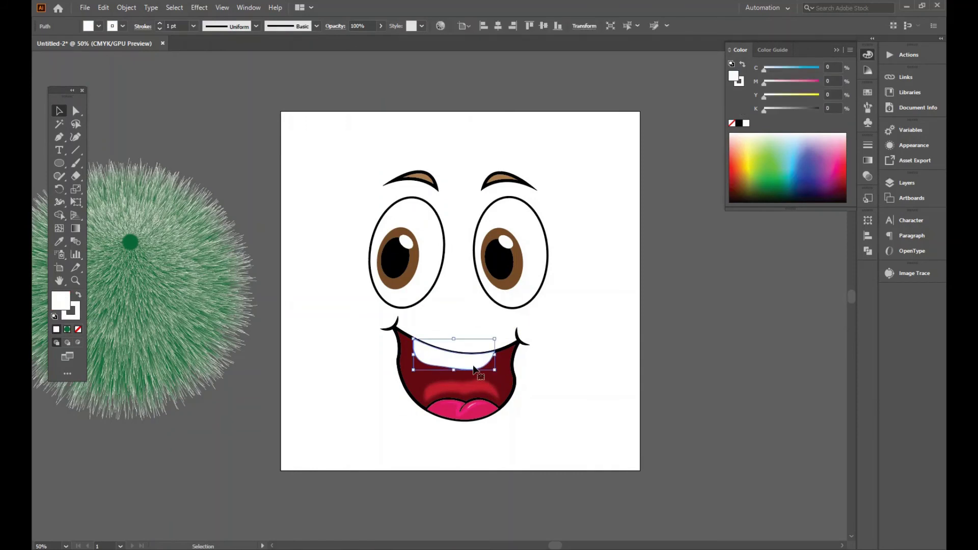
pyautogui.click(512, 355)
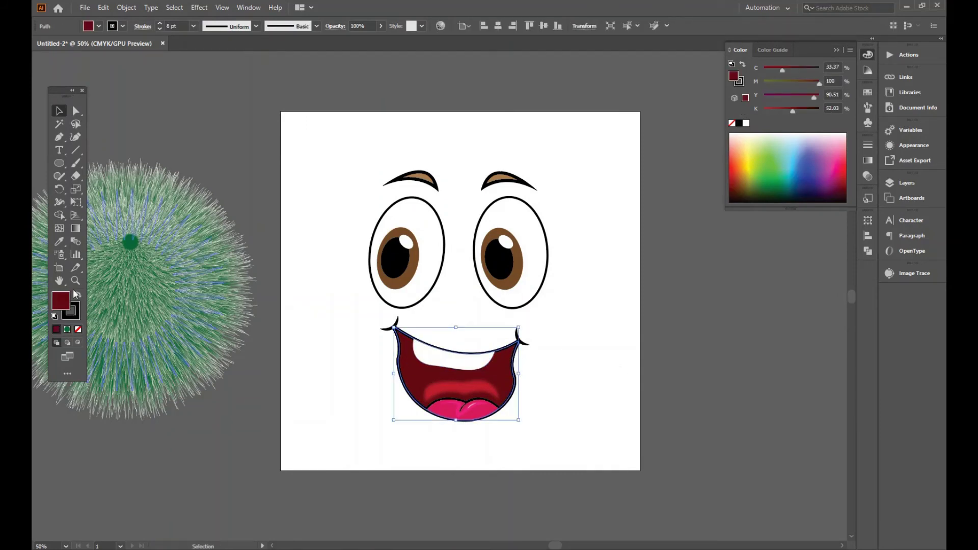
pyautogui.click(99, 27)
pyautogui.click(46, 49)
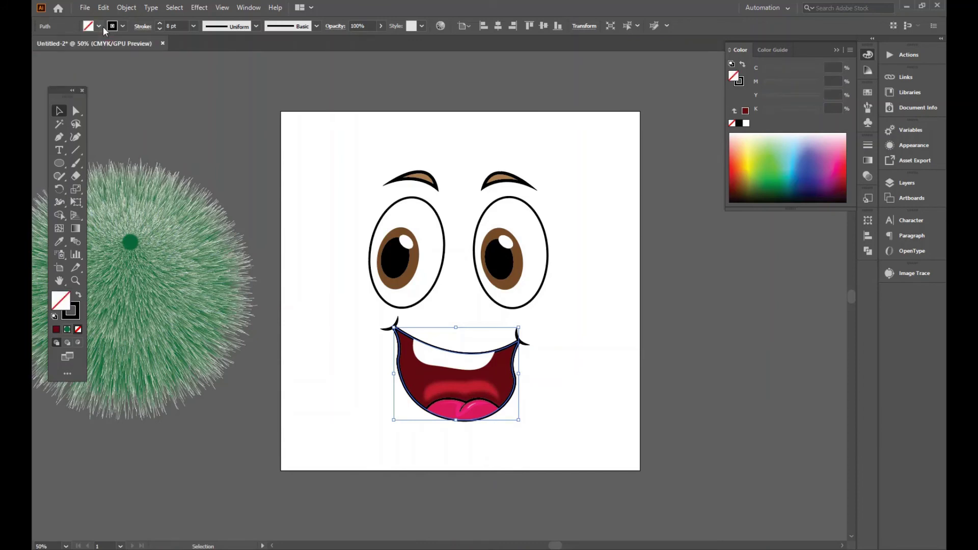
pyautogui.rightClick(496, 352)
pyautogui.click(629, 334)
pyautogui.click(613, 343)
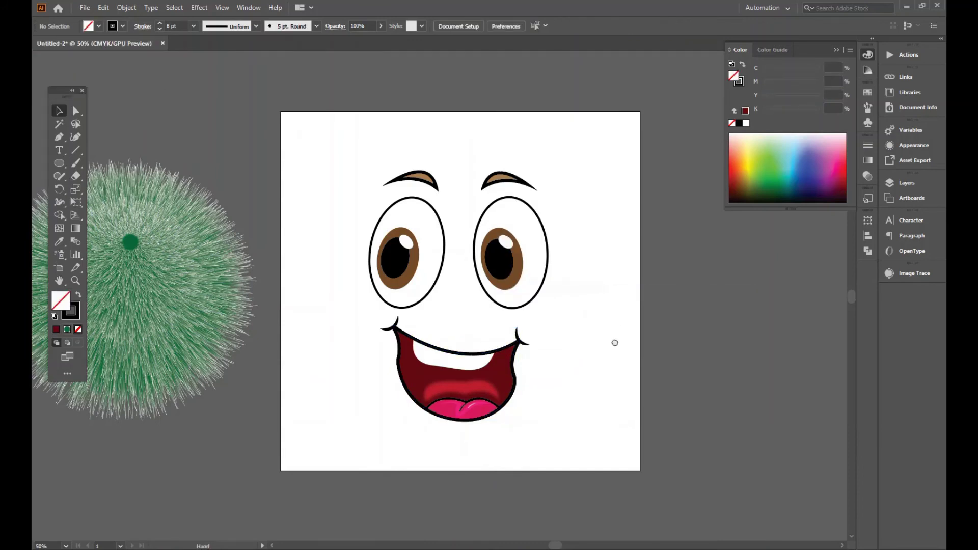
# Group all the mouth parts and scale the group down proportionally about its centre.
pyautogui.scroll(1, 499, 345)
pyautogui.rightClick(485, 402)
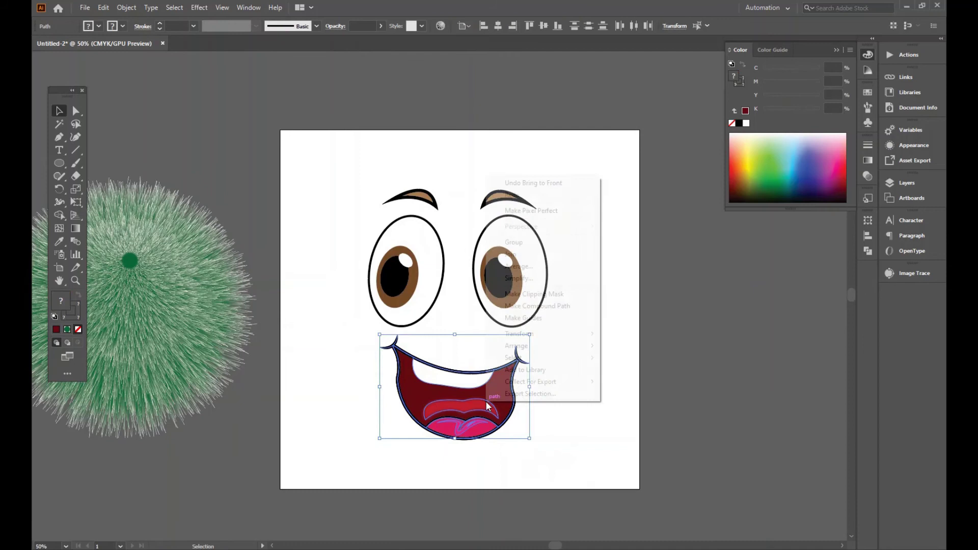
pyautogui.click(518, 243)
pyautogui.moveTo(529, 335); pyautogui.dragTo(507, 334)
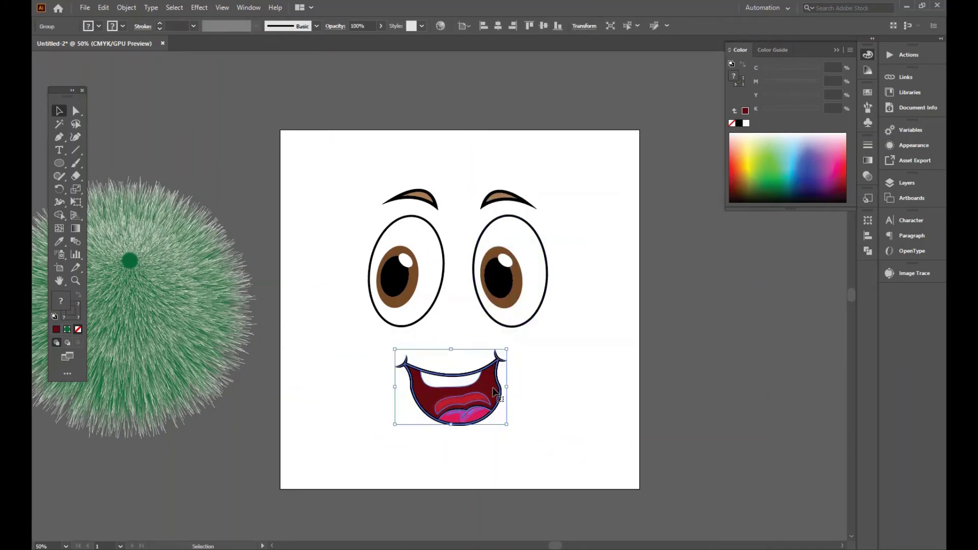
pyautogui.click(560, 377)
# Rotate the mouth group slightly and adjust its position below the eyes.
pyautogui.click(414, 406)
pyautogui.moveTo(398, 412); pyautogui.dragTo(395, 421)
pyautogui.click(597, 378)
pyautogui.scroll(-3, 575, 298)
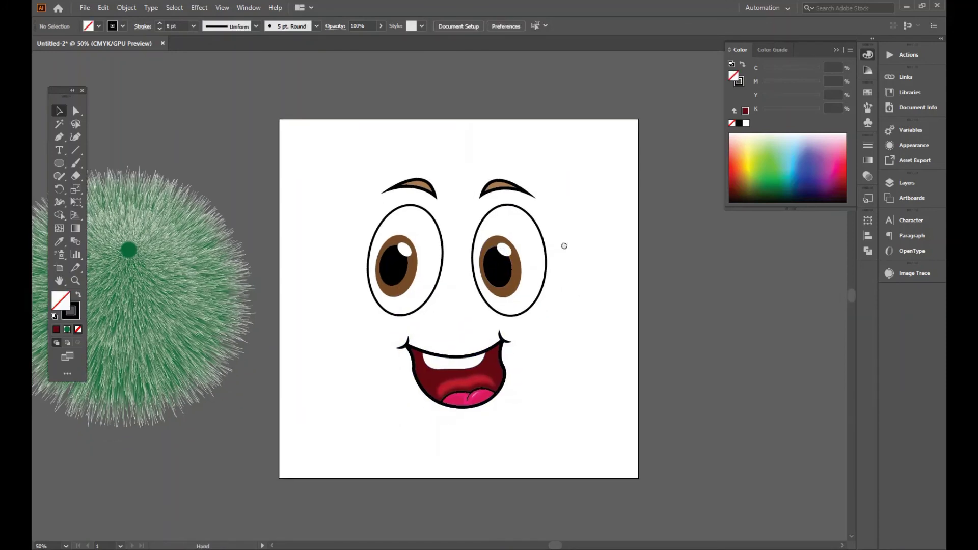
pyautogui.moveTo(479, 342); pyautogui.dragTo(493, 341)
pyautogui.click(620, 301)
# Group the eyebrows, eyes and mouth, and move the face over the green fur ball.
pyautogui.click(376, 138)
pyautogui.moveTo(340, 101); pyautogui.dragTo(614, 436)
pyautogui.rightClick(500, 210)
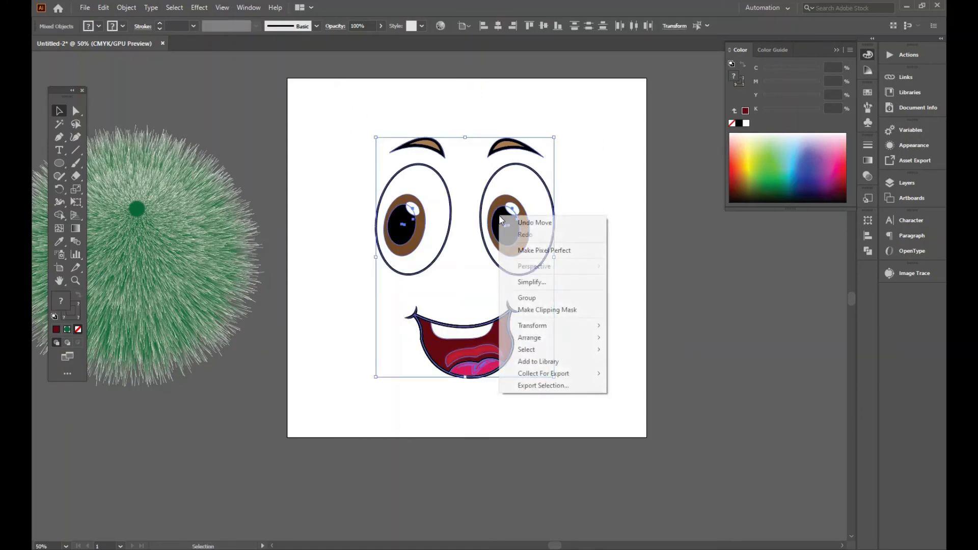
pyautogui.click(530, 298)
pyautogui.hscroll(-5, 520, 288)
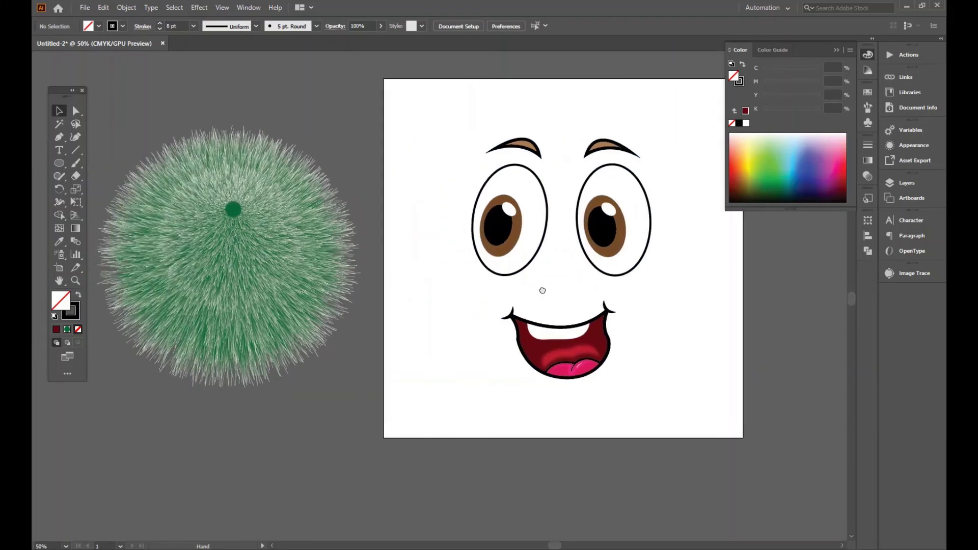
pyautogui.moveTo(542, 255); pyautogui.dragTo(206, 249)
pyautogui.hscroll(-6, 467, 173)
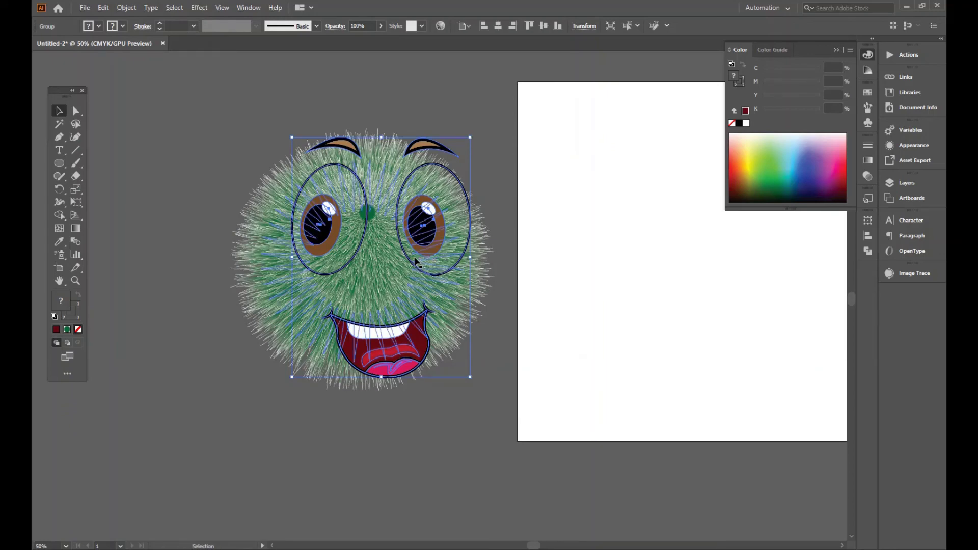
# Move the face off the fur ball back onto the artboard and ungroup it.
pyautogui.moveTo(437, 343); pyautogui.dragTo(662, 338)
pyautogui.hscroll(8, 591, 326)
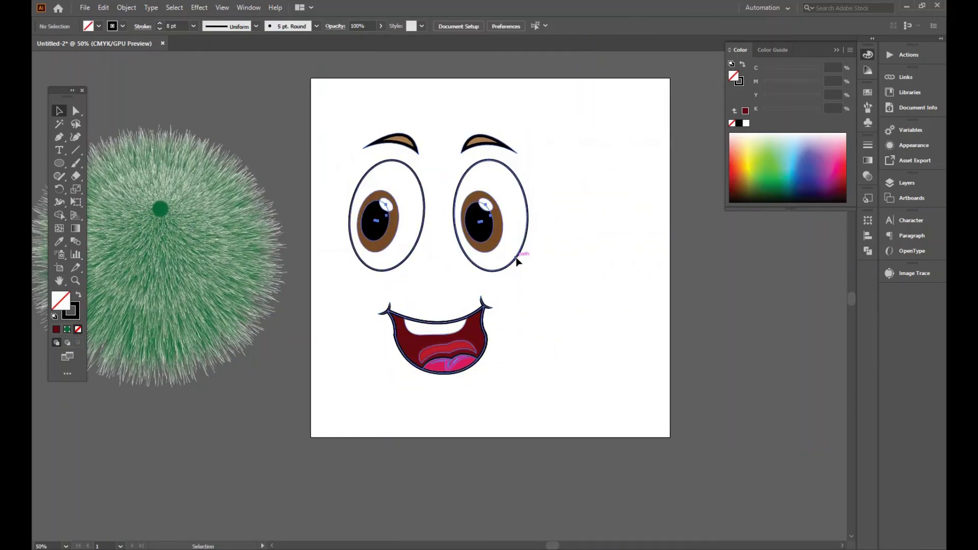
pyautogui.rightClick(515, 262)
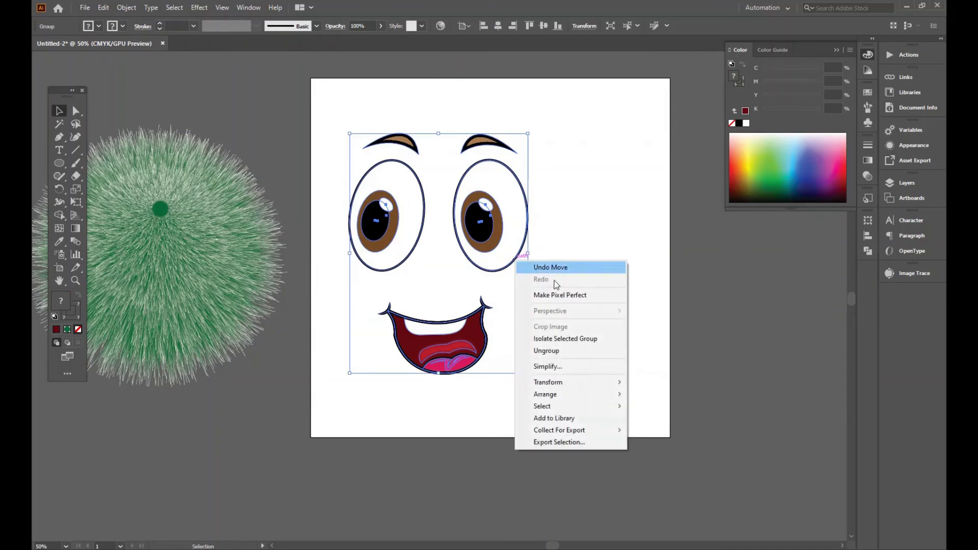
pyautogui.click(540, 346)
pyautogui.click(550, 295)
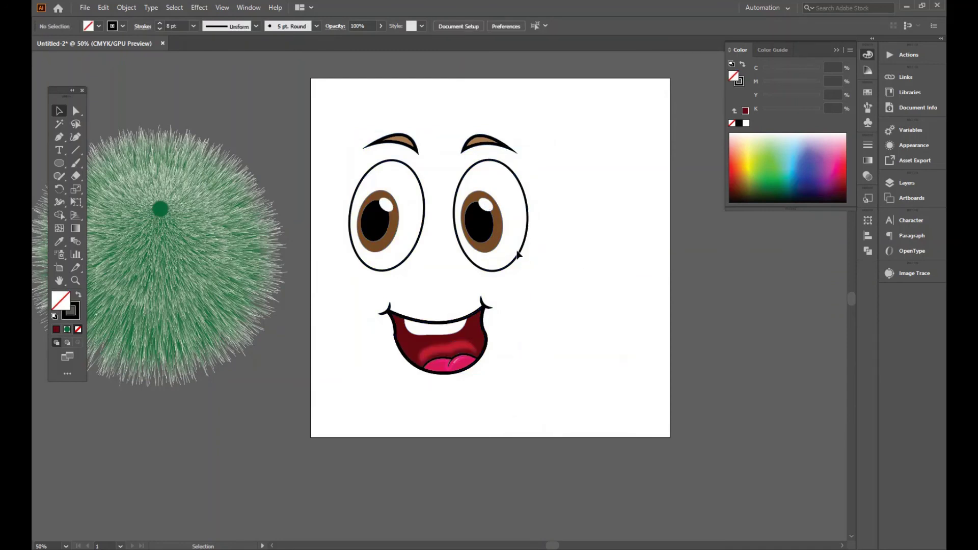
# Ungroup the right eye and the left eye so their outer ellipses can be edited separately.
pyautogui.click(517, 253)
pyautogui.rightClick(489, 241)
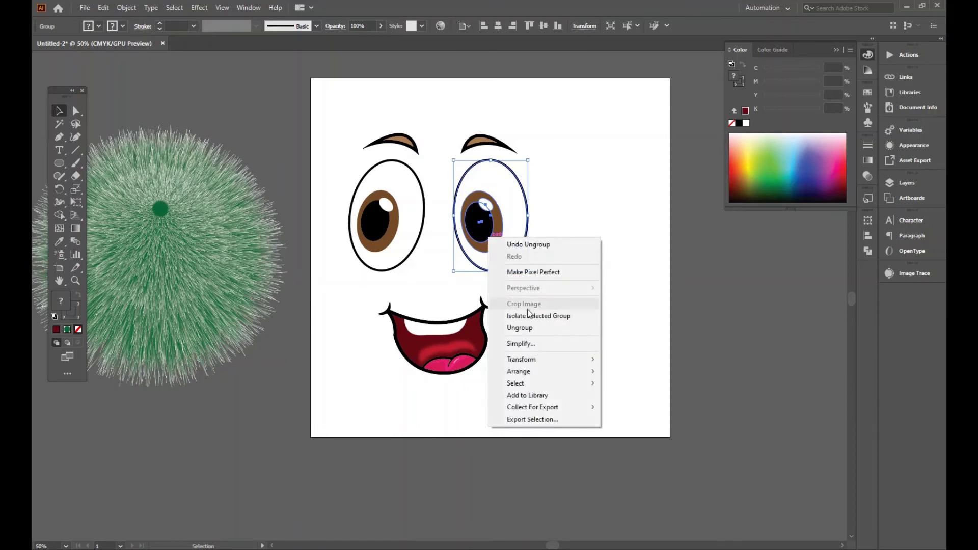
pyautogui.click(522, 324)
pyautogui.rightClick(383, 239)
pyautogui.click(413, 329)
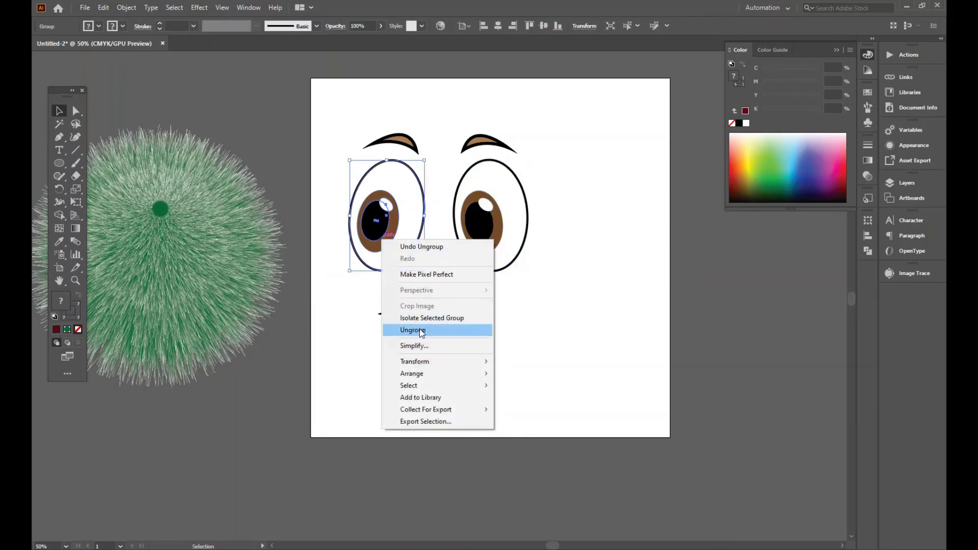
# Fill the outer ellipses of both eyes with white.
pyautogui.click(413, 258)
pyautogui.keyDown('shift'); pyautogui.click(516, 267); pyautogui.keyUp('shift')
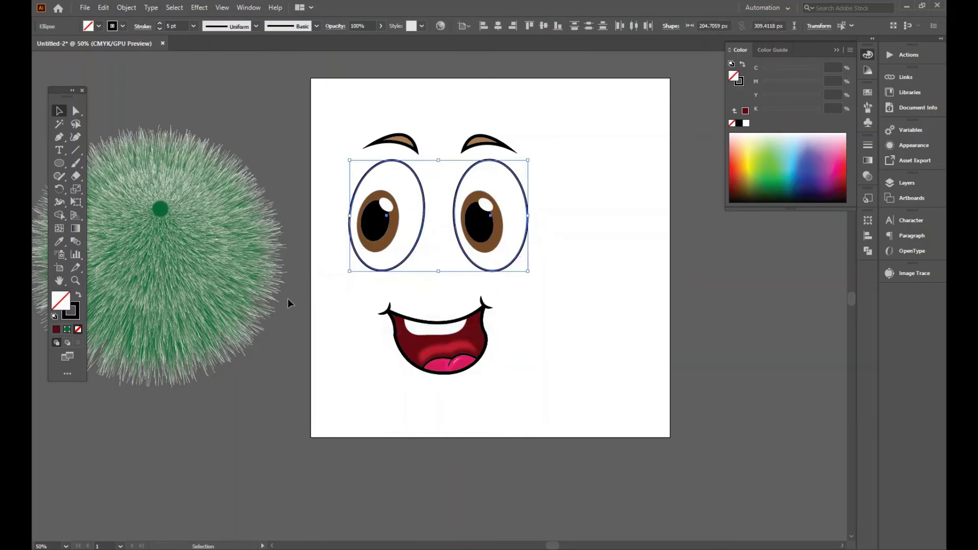
pyautogui.click(99, 26)
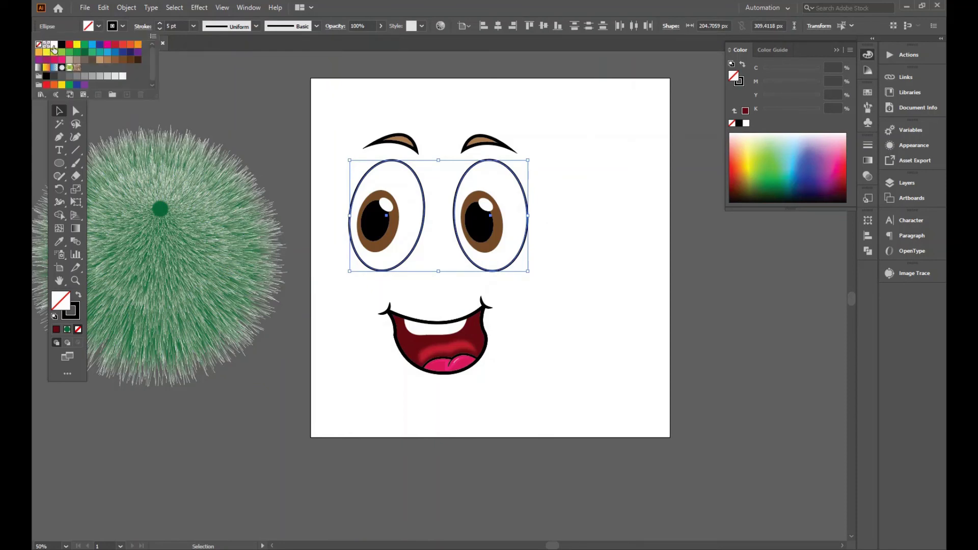
pyautogui.click(54, 45)
pyautogui.click(589, 255)
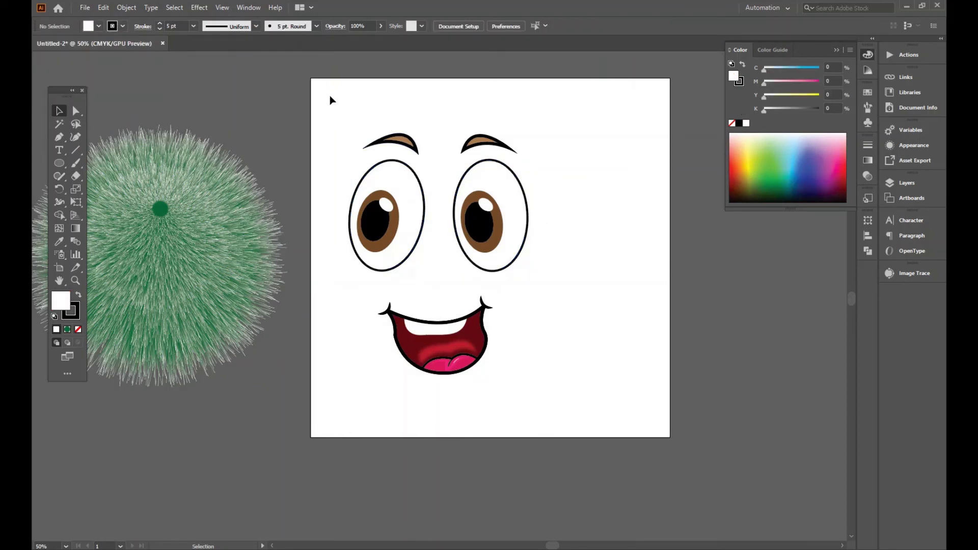
# Select the eyebrows, eyes and mouth together and group them into one face.
pyautogui.moveTo(329, 96); pyautogui.dragTo(612, 444)
pyautogui.rightClick(491, 241)
pyautogui.click(586, 324)
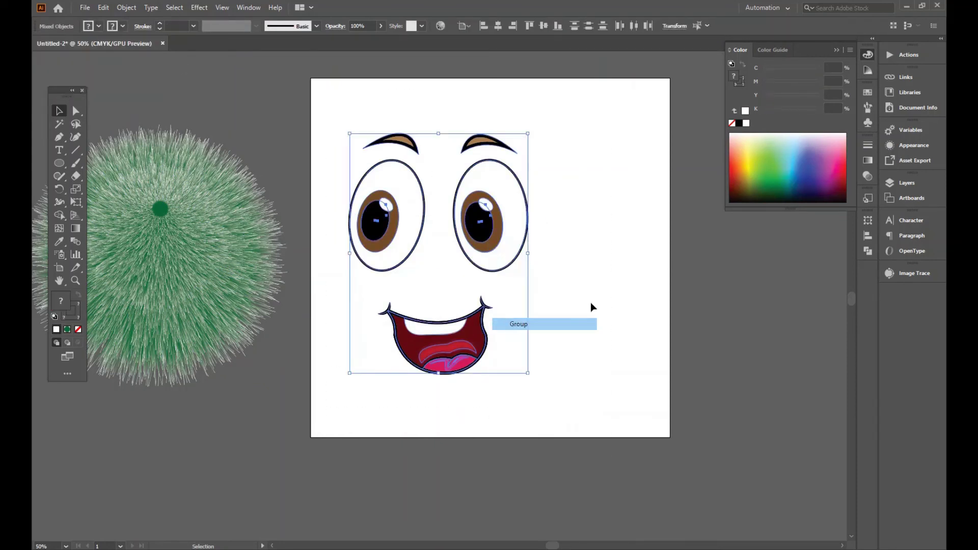
pyautogui.click(558, 301)
# Move the green fur ball onto the artboard behind the face.
pyautogui.moveTo(560, 302); pyautogui.dragTo(713, 288)
pyautogui.moveTo(353, 234); pyautogui.dragTo(627, 240)
pyautogui.moveTo(764, 300); pyautogui.dragTo(764, 299)
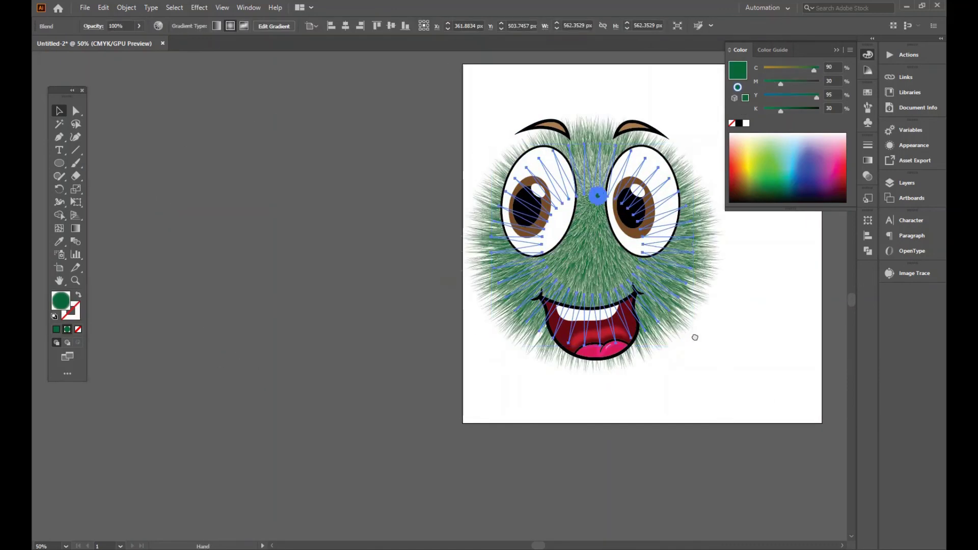
pyautogui.moveTo(694, 334); pyautogui.dragTo(548, 345)
pyautogui.click(649, 286)
# Scale the face group down proportionally to fit inside the fur ball and position it on the fur.
pyautogui.click(457, 247)
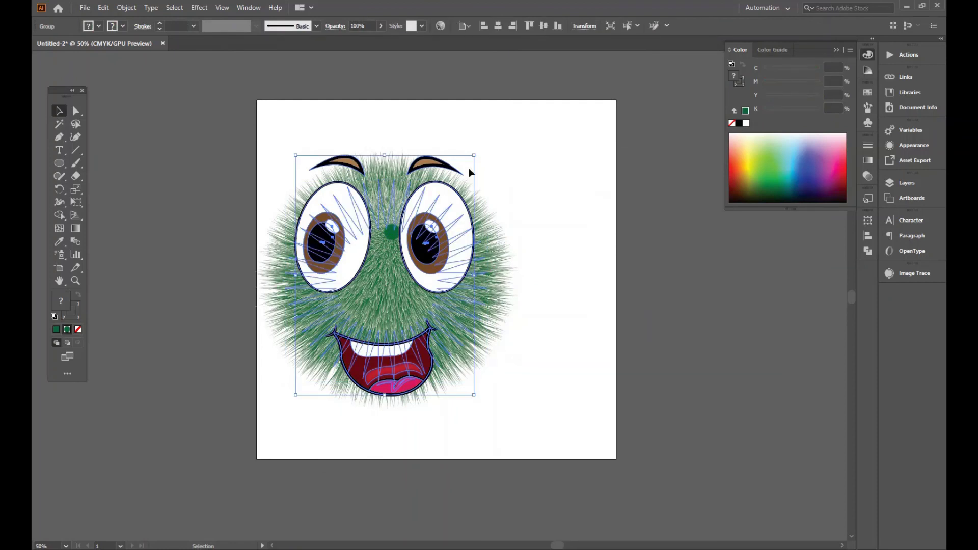
pyautogui.moveTo(471, 152); pyautogui.dragTo(427, 217)
pyautogui.moveTo(406, 278); pyautogui.dragTo(406, 255)
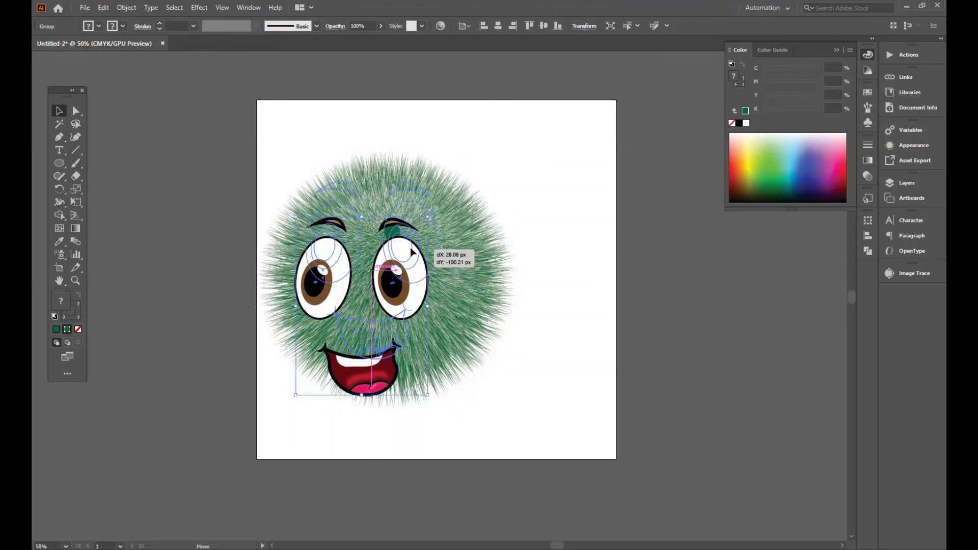
pyautogui.click(583, 271)
pyautogui.moveTo(587, 294); pyautogui.dragTo(614, 270)
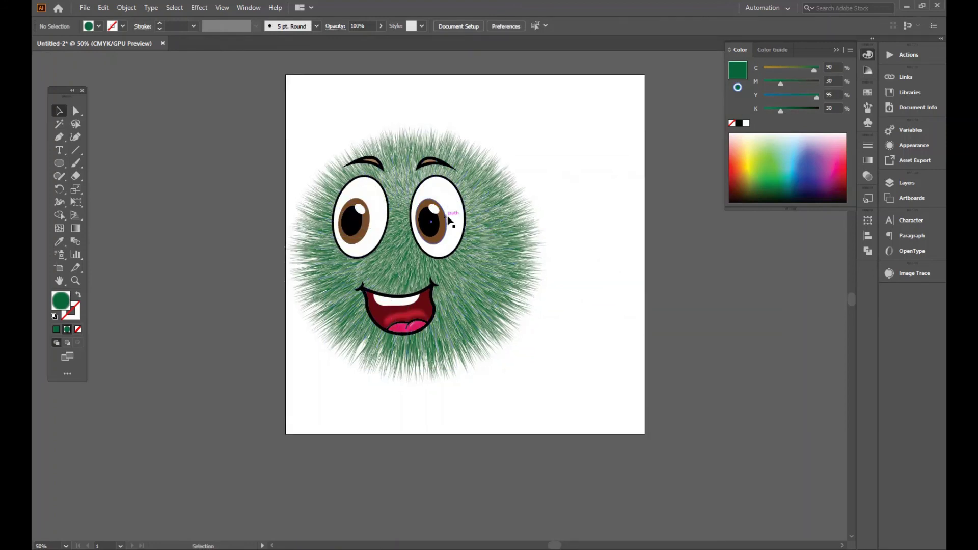
pyautogui.moveTo(448, 224); pyautogui.dragTo(448, 228)
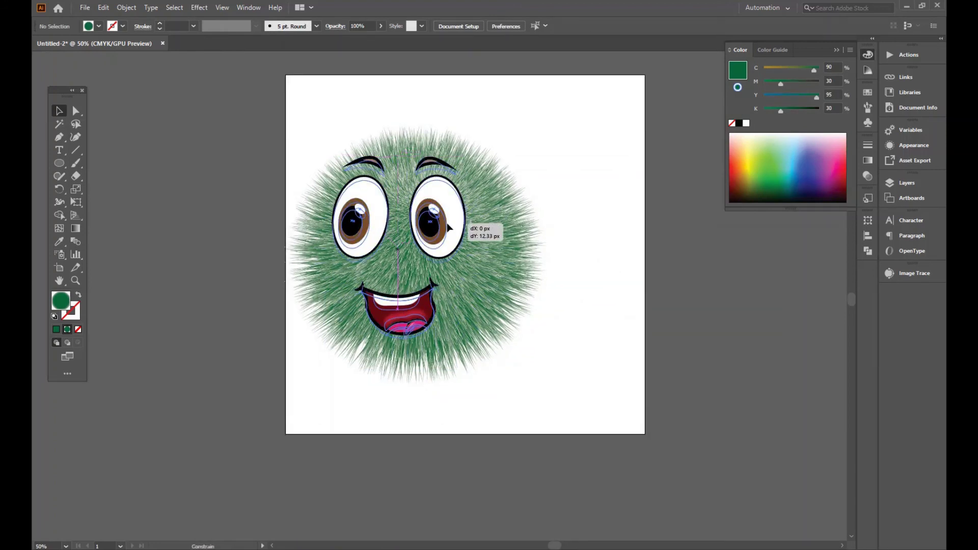
pyautogui.click(631, 209)
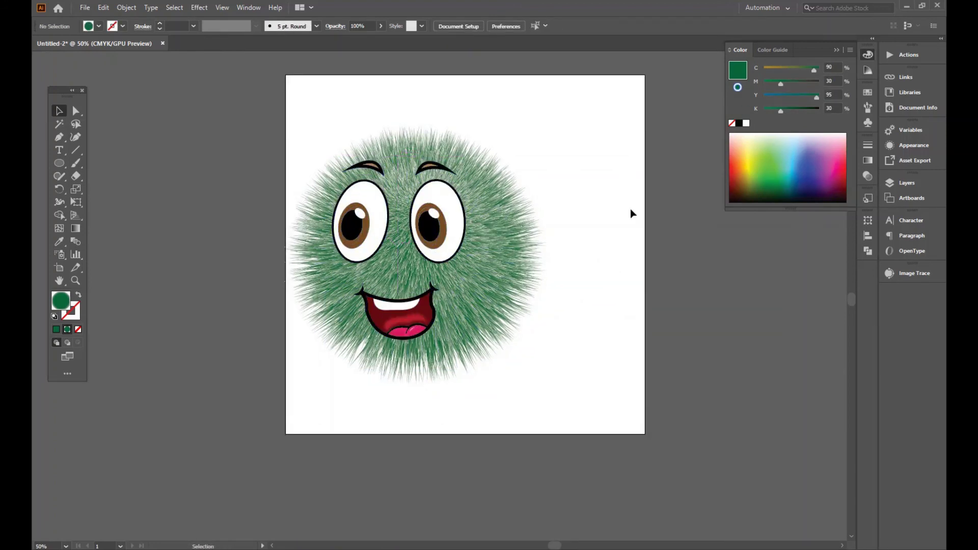
# Select the green fur ball and show its gradient settings.
pyautogui.click(496, 207)
pyautogui.click(639, 294)
pyautogui.click(476, 258)
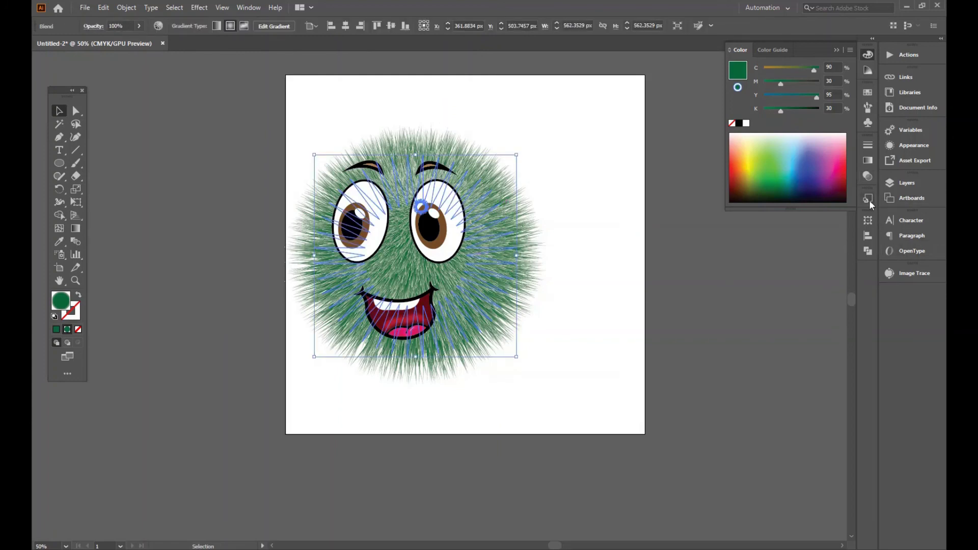
pyautogui.click(867, 162)
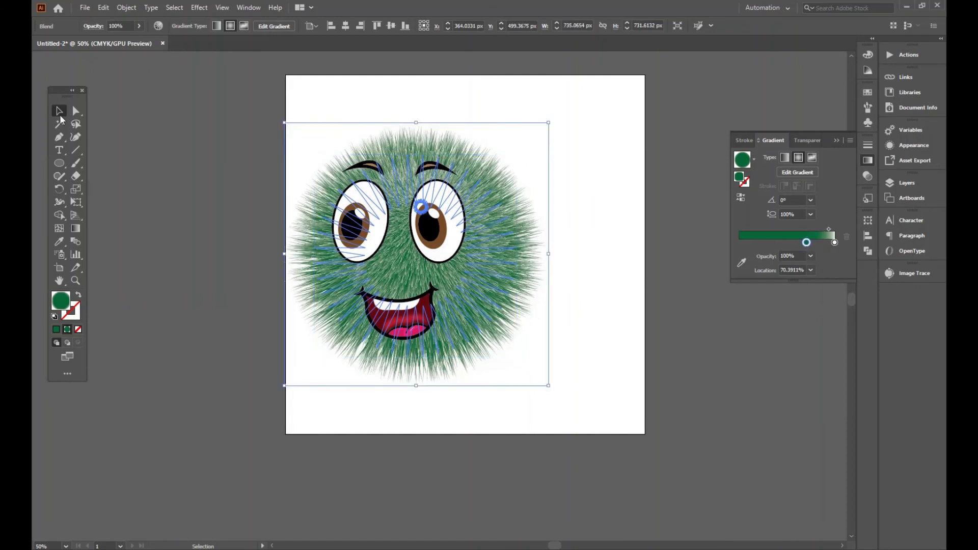
pyautogui.click(146, 174)
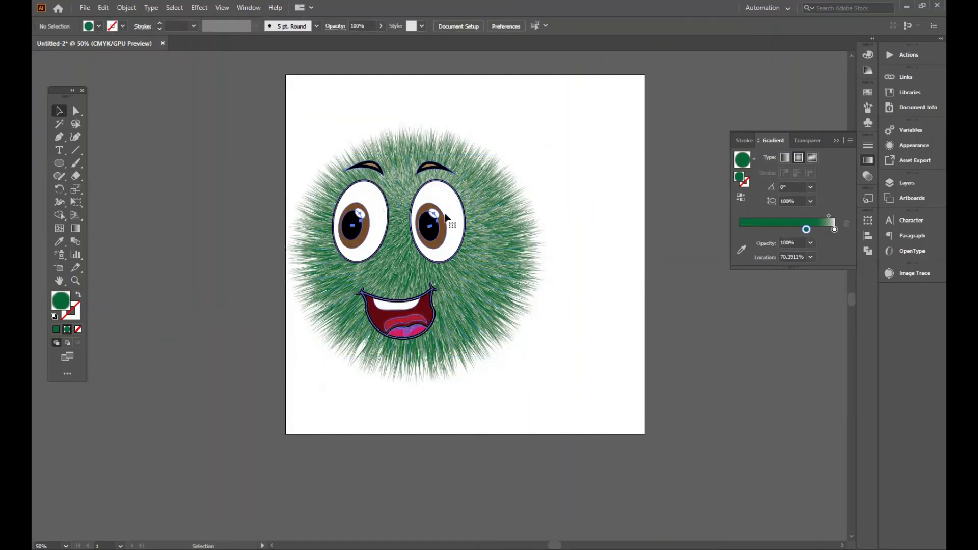
# Shift the face group slightly right and down so it sits more centrally on the fur ball.
pyautogui.click(461, 165)
pyautogui.moveTo(464, 160); pyautogui.dragTo(462, 163)
pyautogui.moveTo(433, 231); pyautogui.dragTo(438, 231)
pyautogui.click(666, 275)
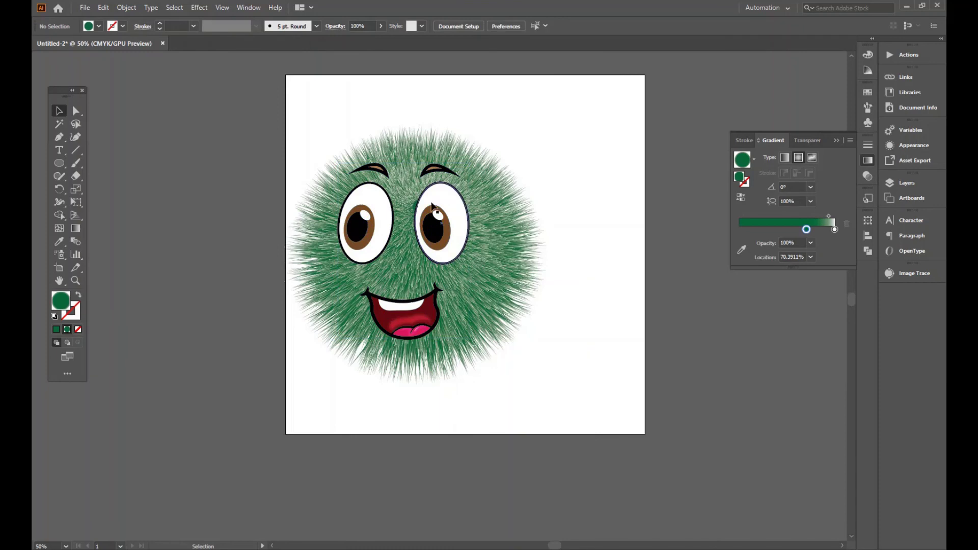
pyautogui.moveTo(432, 206); pyautogui.dragTo(433, 209)
pyautogui.click(586, 207)
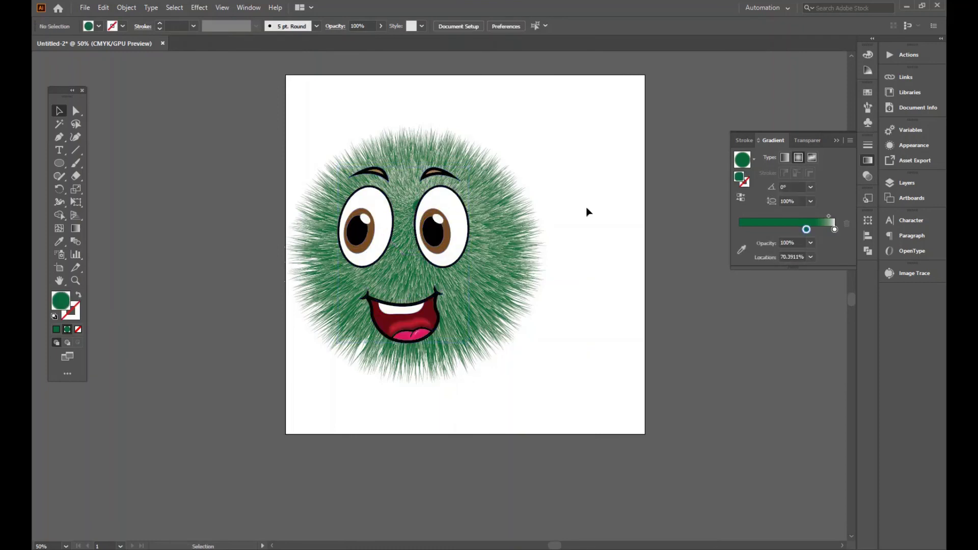
# Group the fur ball with the face and center the group horizontally and vertically on the artboard.
pyautogui.moveTo(292, 98); pyautogui.dragTo(632, 413)
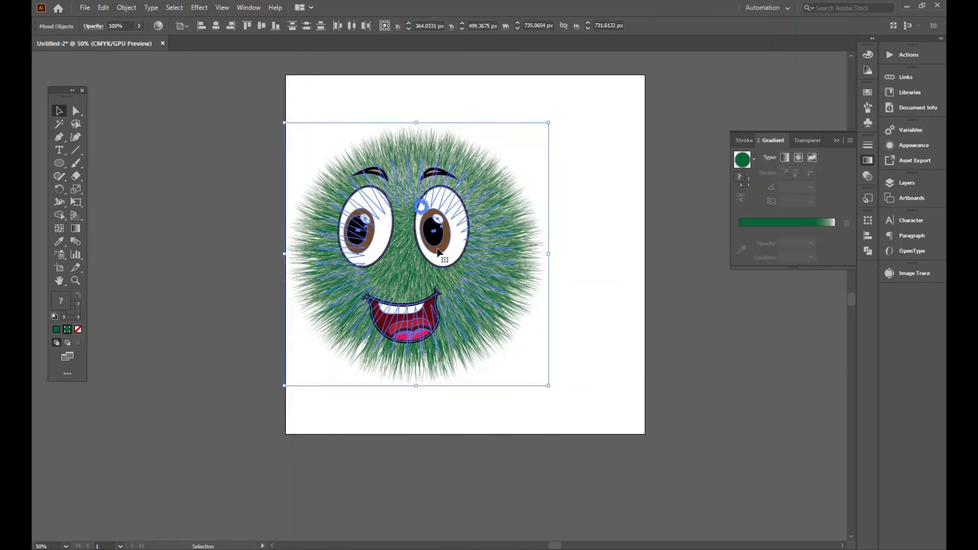
pyautogui.rightClick(437, 251)
pyautogui.click(491, 332)
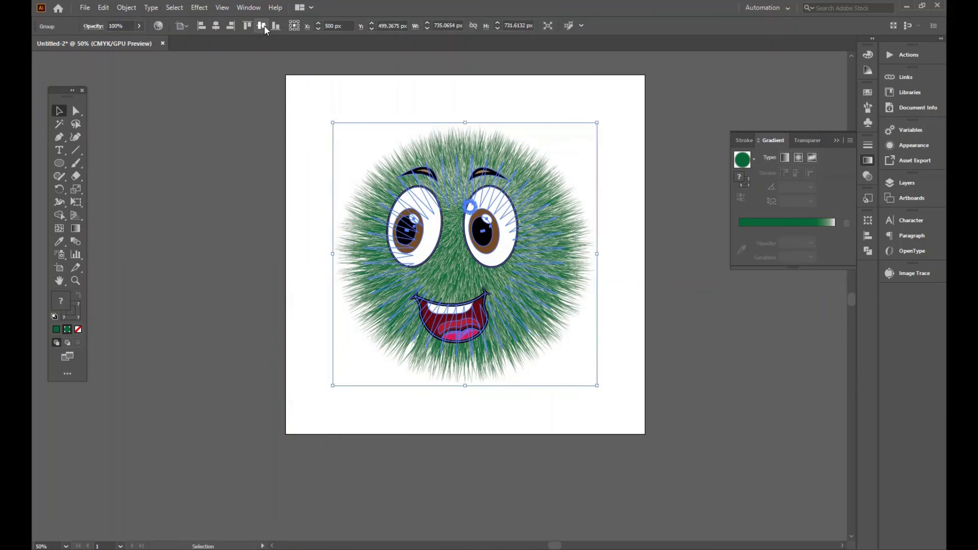
pyautogui.click(263, 26)
pyautogui.click(630, 119)
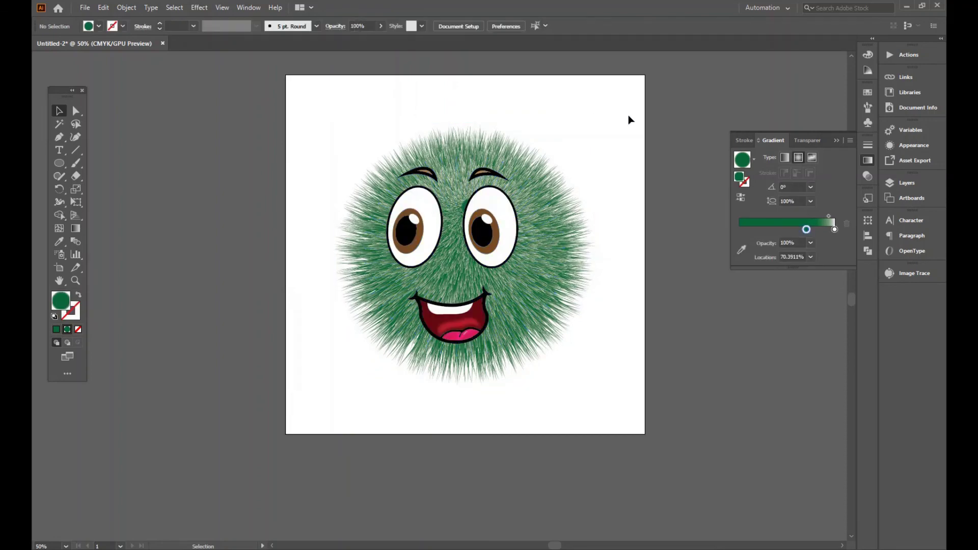
# Isolate the fur blend inside the character group and move its small central starburst about 10 px to the right.
pyautogui.hotkey('ctrl', '=')
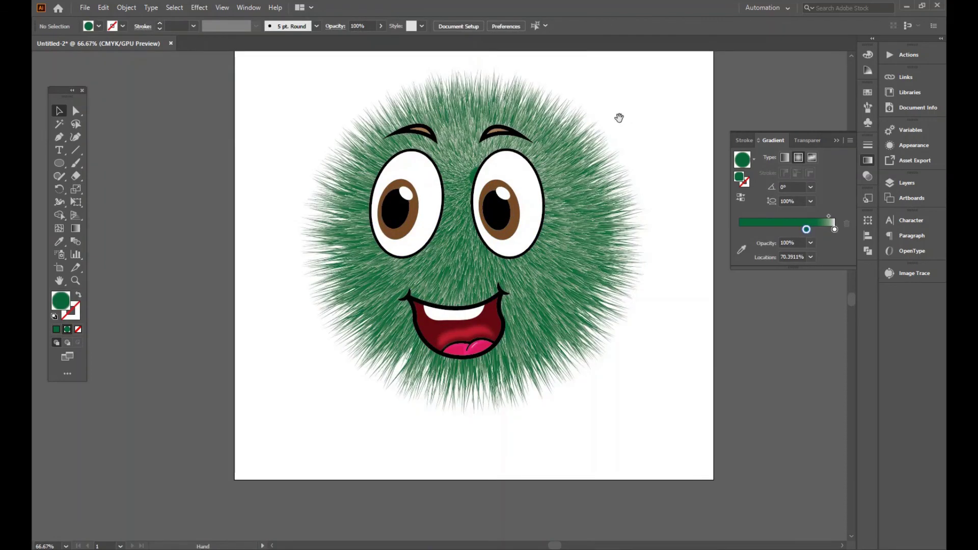
pyautogui.moveTo(619, 117); pyautogui.dragTo(600, 156)
pyautogui.click(576, 286)
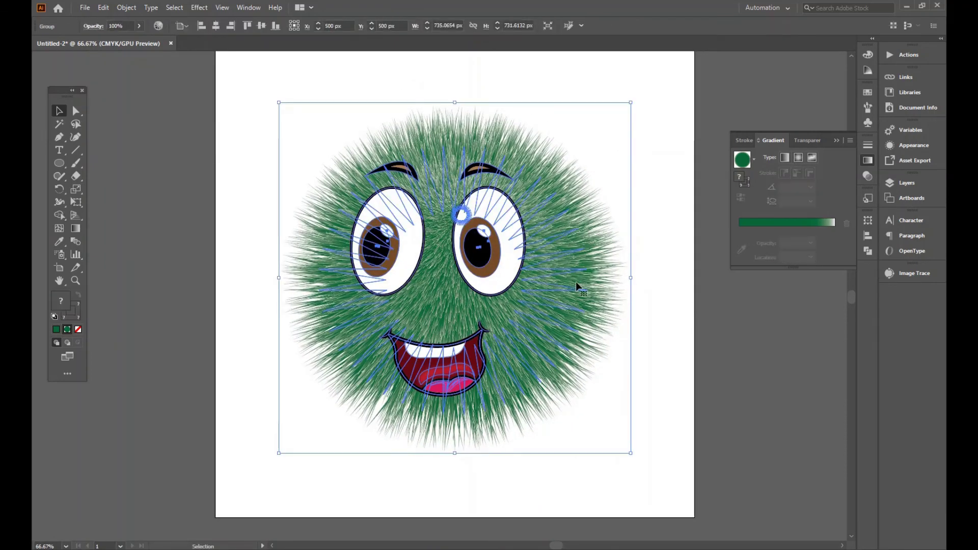
pyautogui.click(655, 271)
pyautogui.click(448, 220)
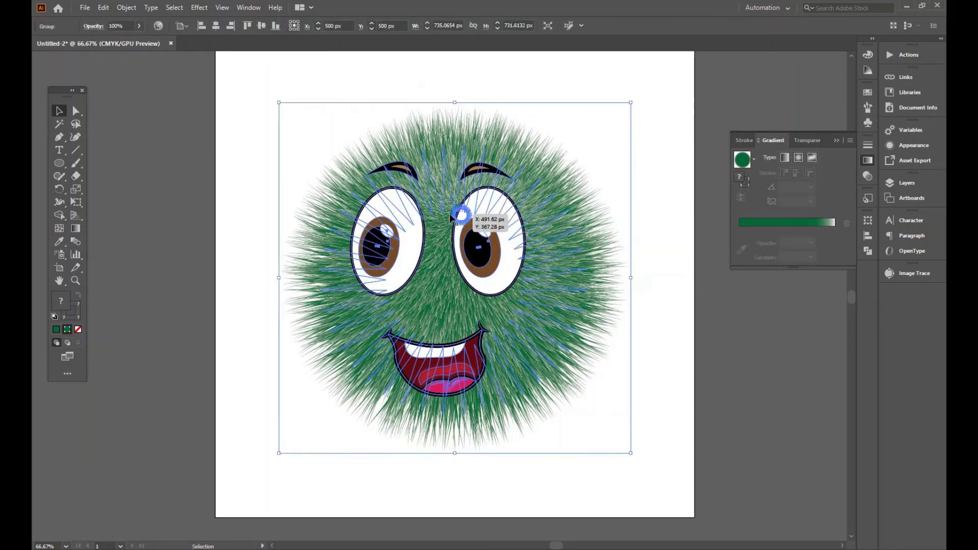
pyautogui.doubleClick(450, 214)
pyautogui.moveTo(451, 215); pyautogui.dragTo(457, 217)
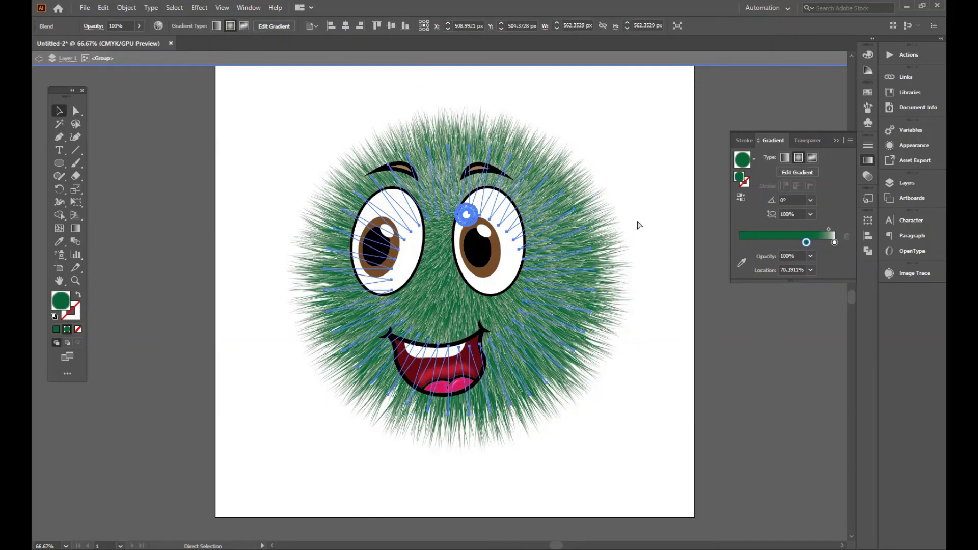
pyautogui.hotkey('ctrl', 'z')
pyautogui.doubleClick(464, 219)
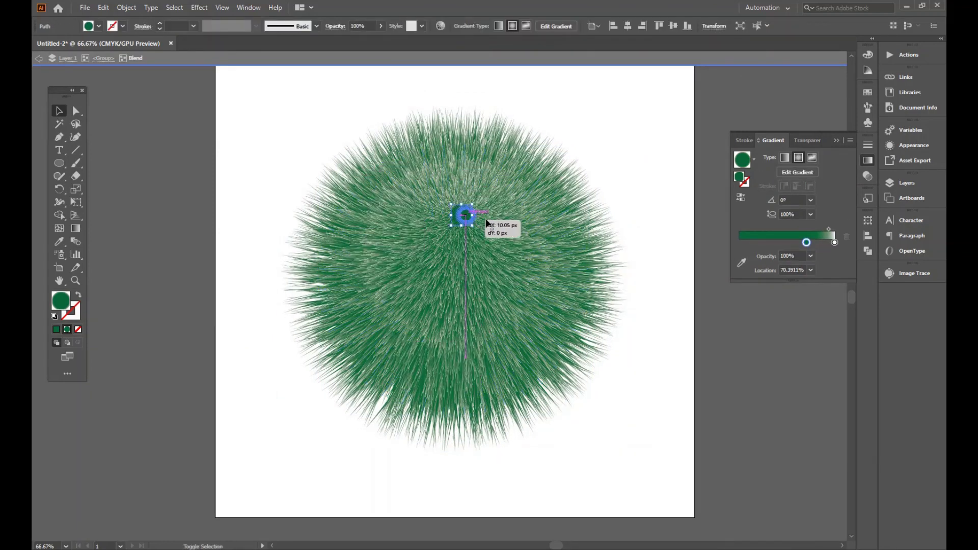
pyautogui.moveTo(479, 211); pyautogui.dragTo(479, 210)
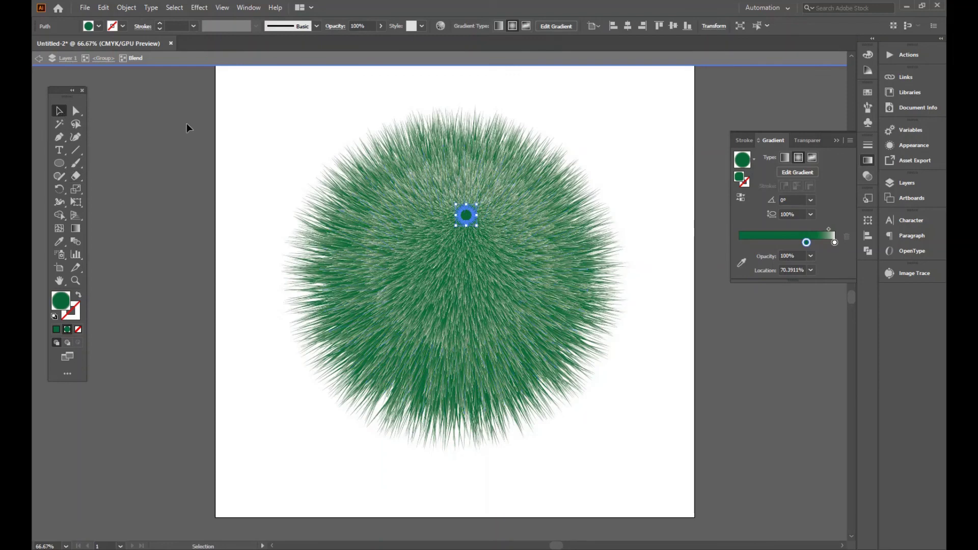
pyautogui.doubleClick(204, 127)
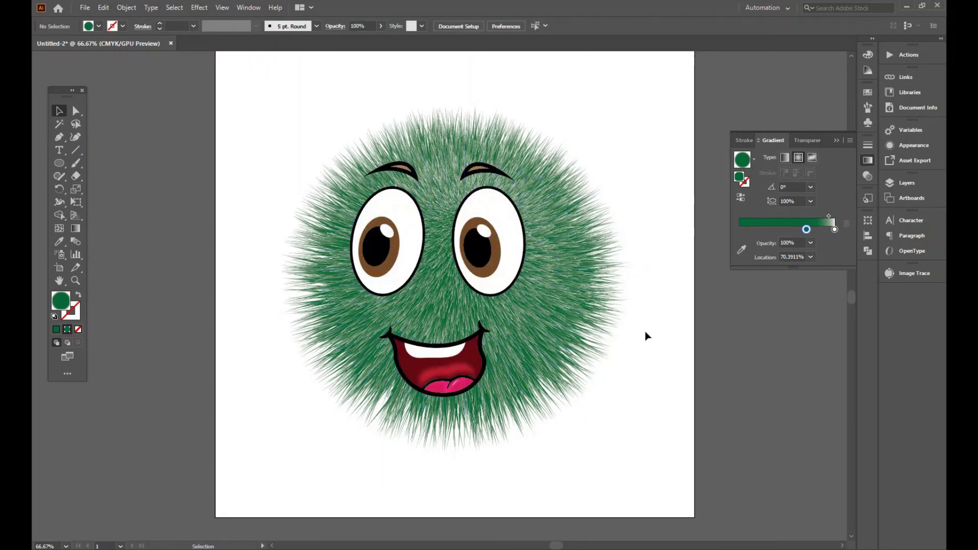
pyautogui.press('space')
pyautogui.moveTo(646, 309); pyautogui.dragTo(646, 311)
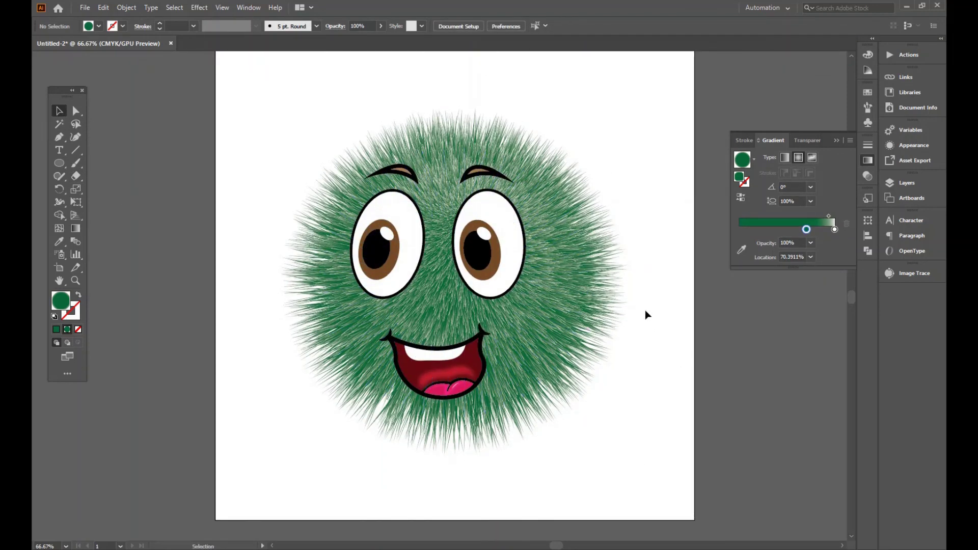
pyautogui.scroll(2, 646, 310)
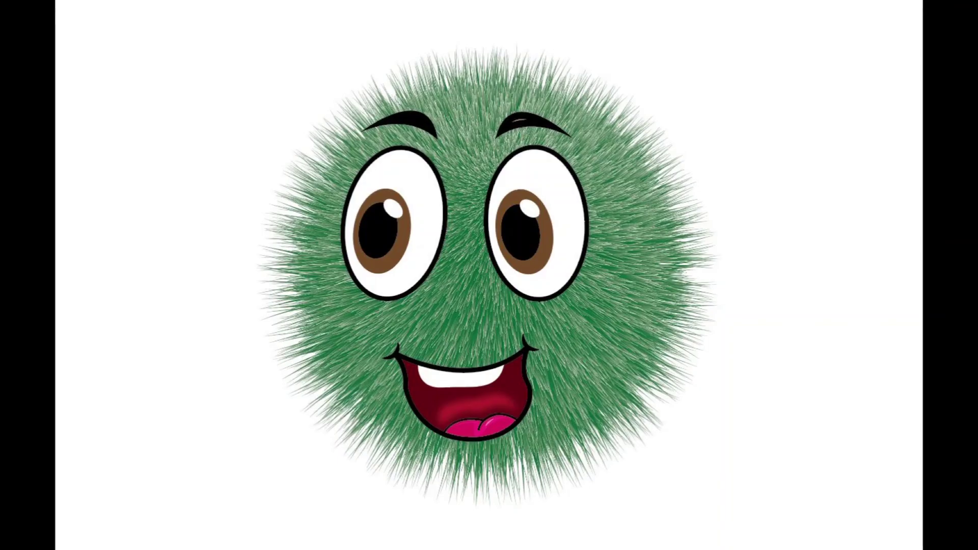